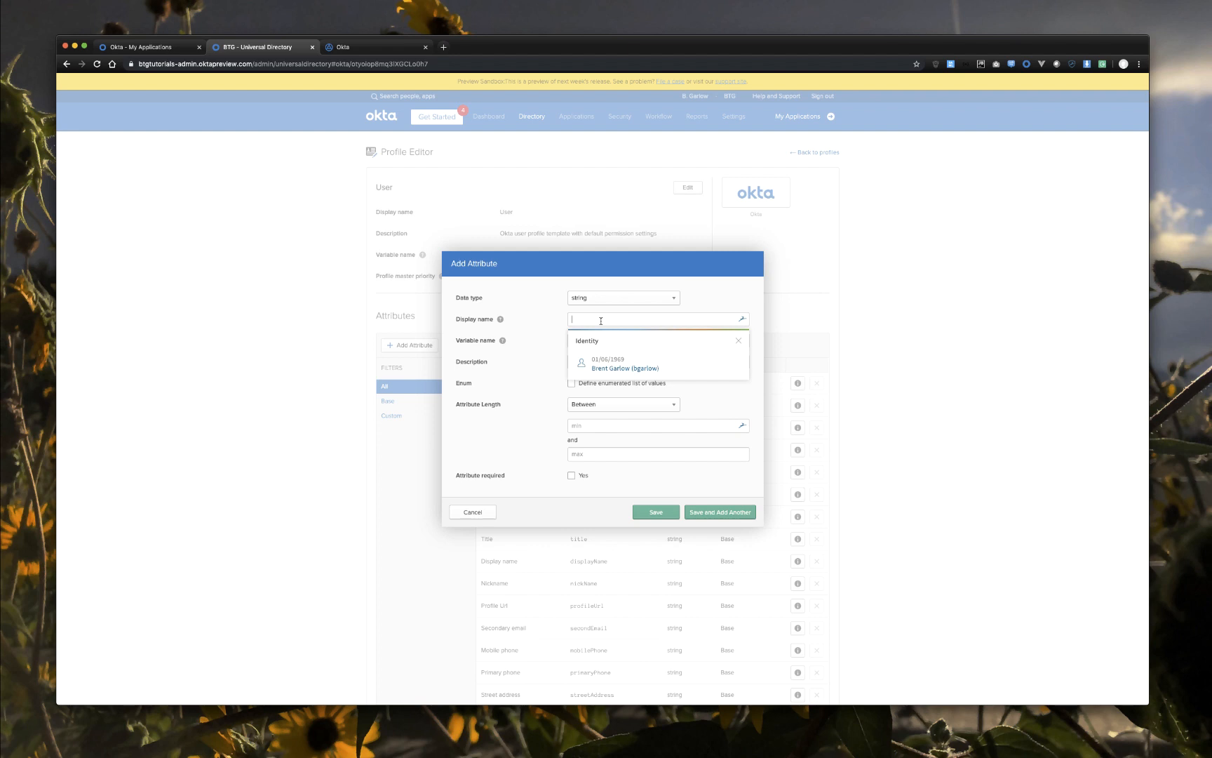
Step: Define a boolean attribute with display name and variable name contractor, then save it and continue with another attribute
text(contractor)
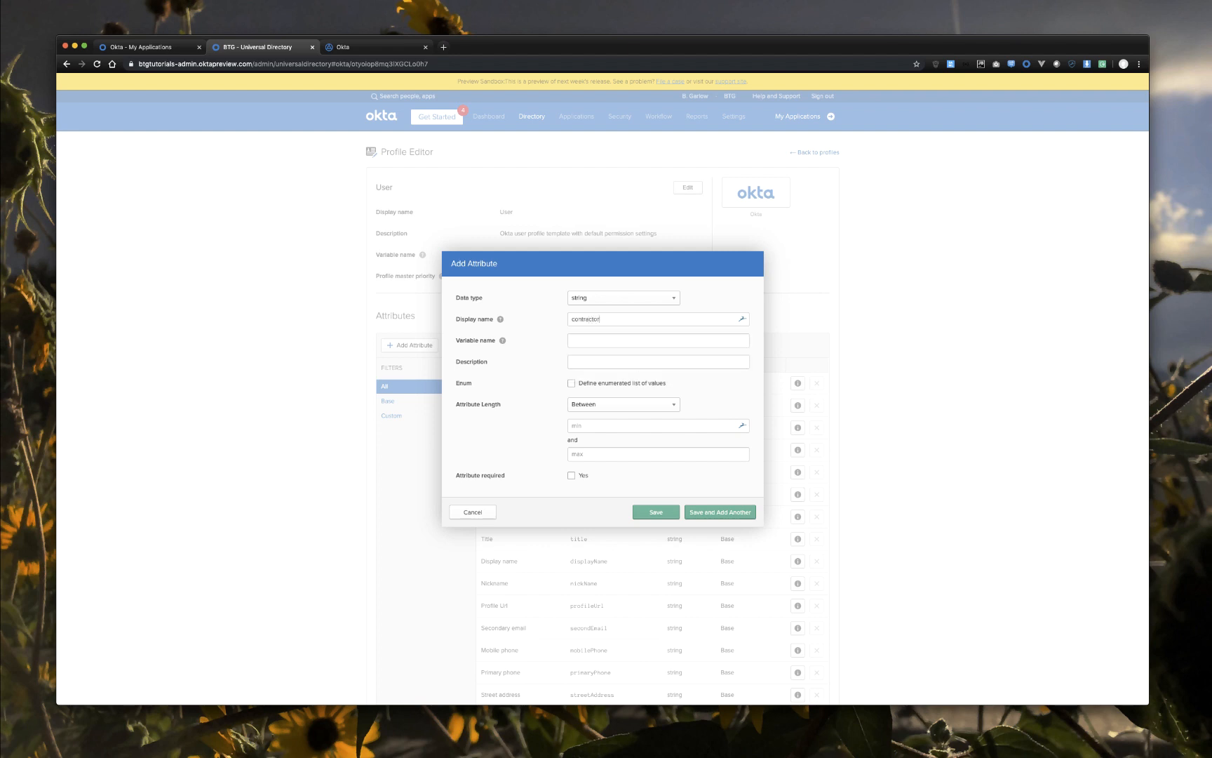
click(624, 303)
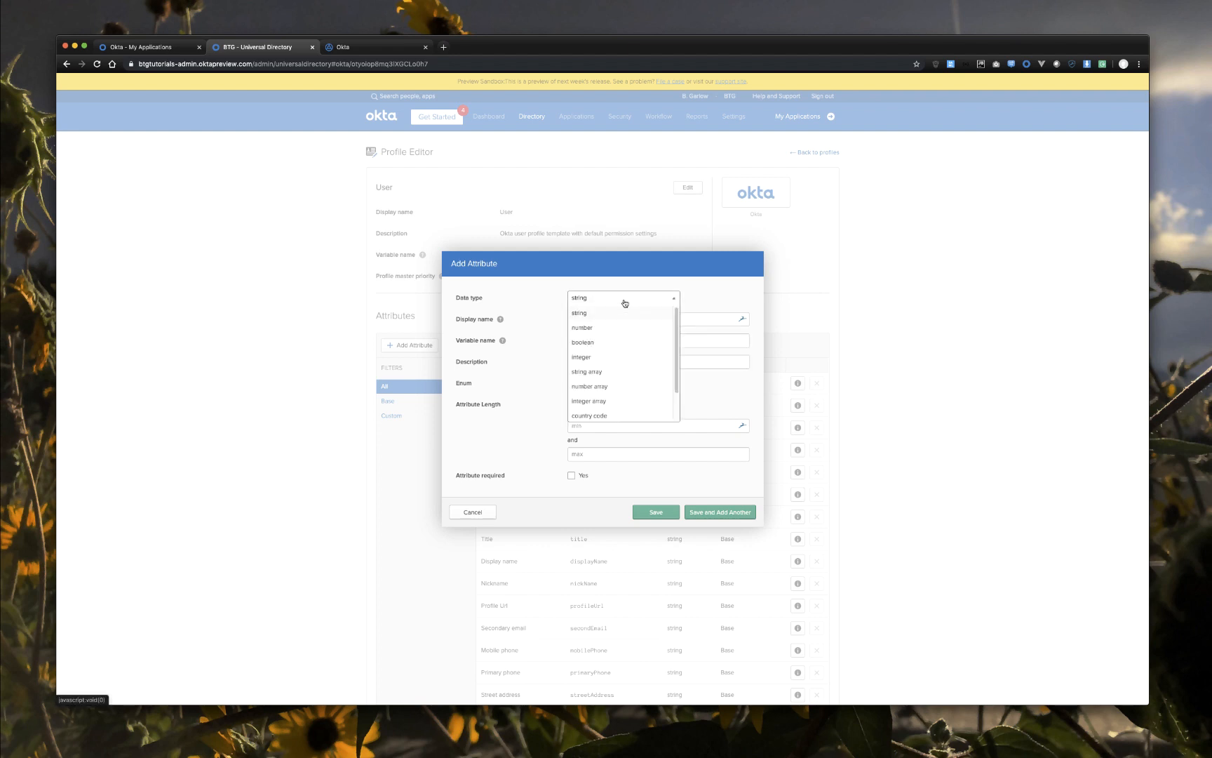
click(621, 346)
click(611, 387)
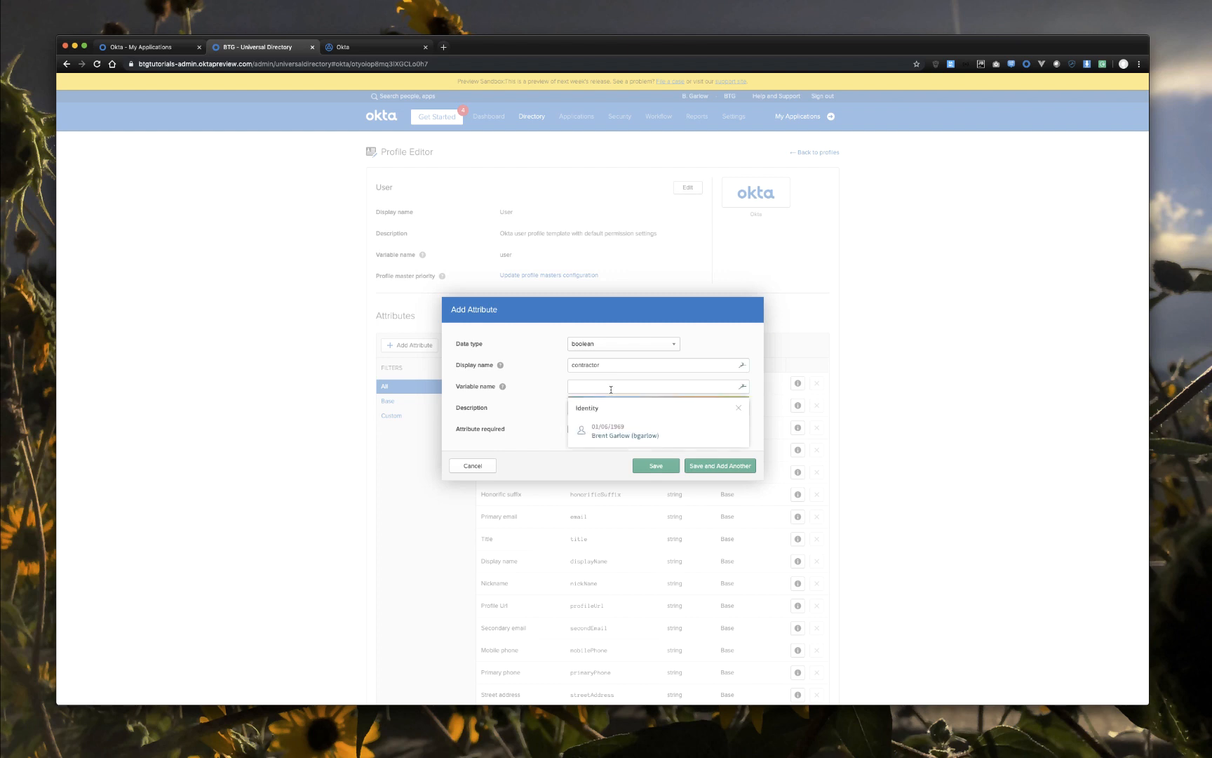
text(contractor)
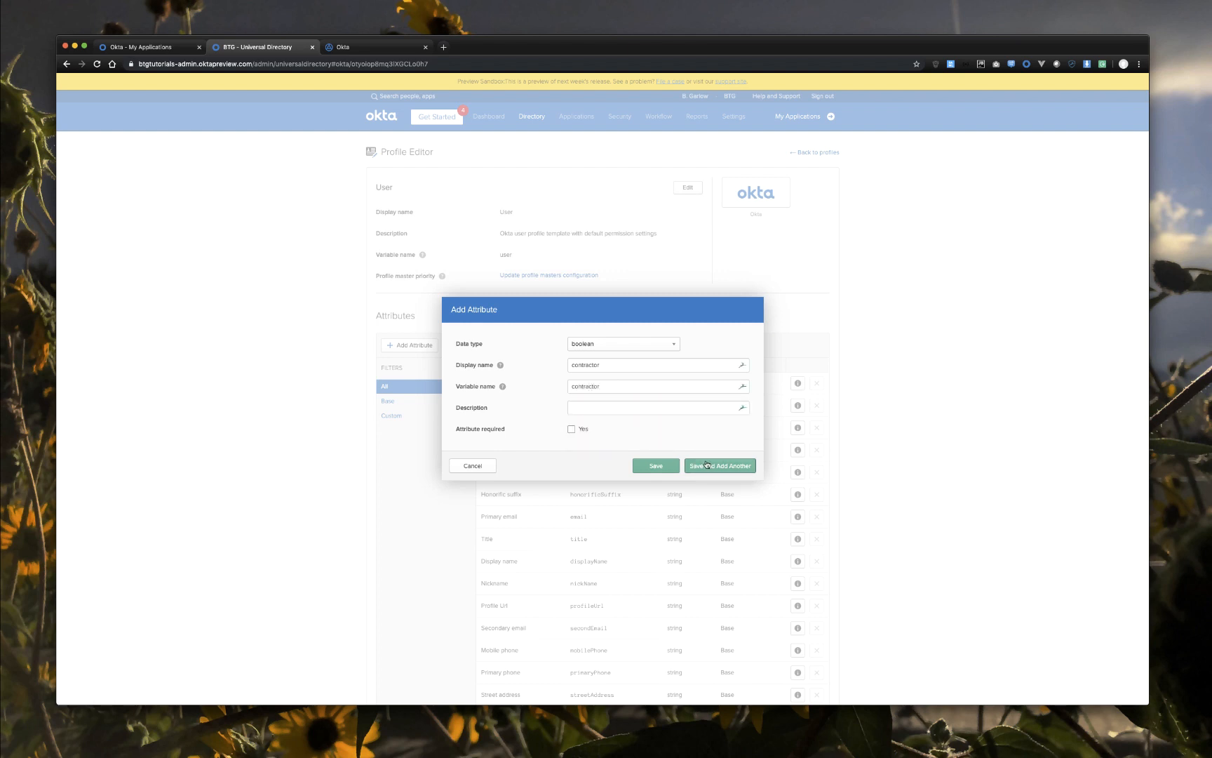
click(707, 465)
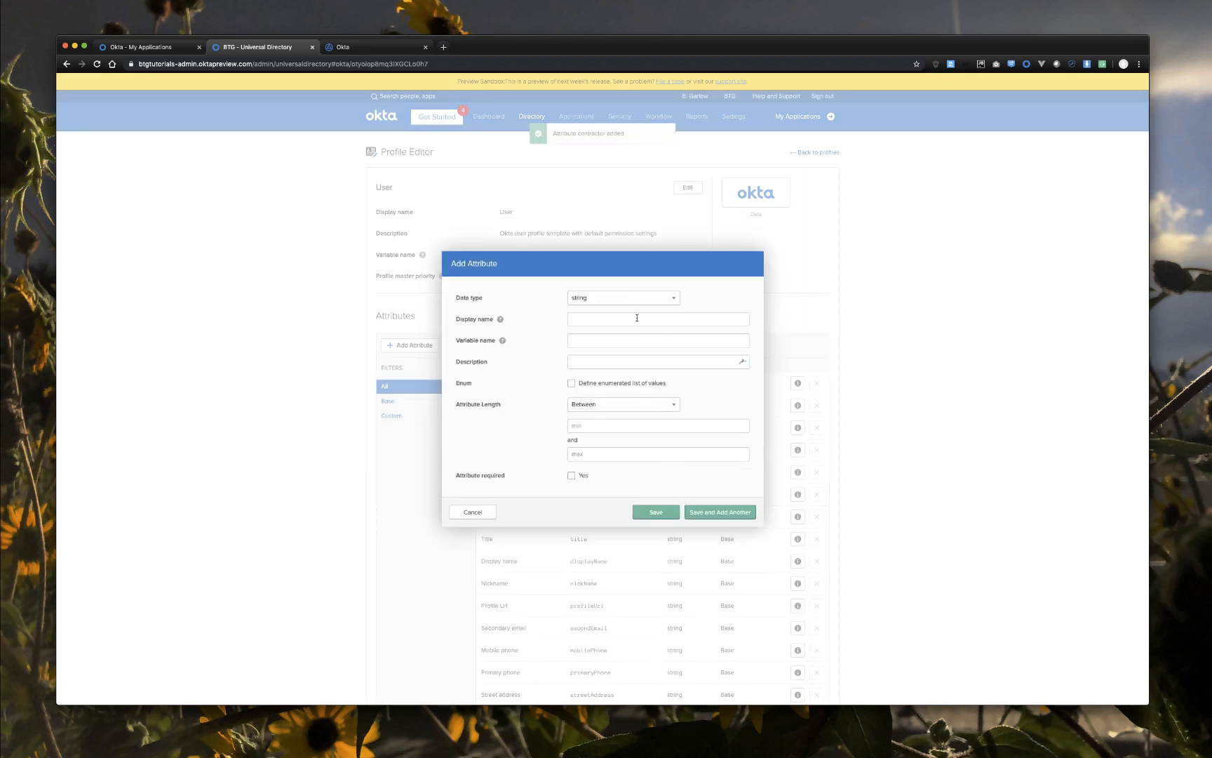
Step: Define a string attribute with display name Activation Date and variable name activationDate, and save it
text(Activ)
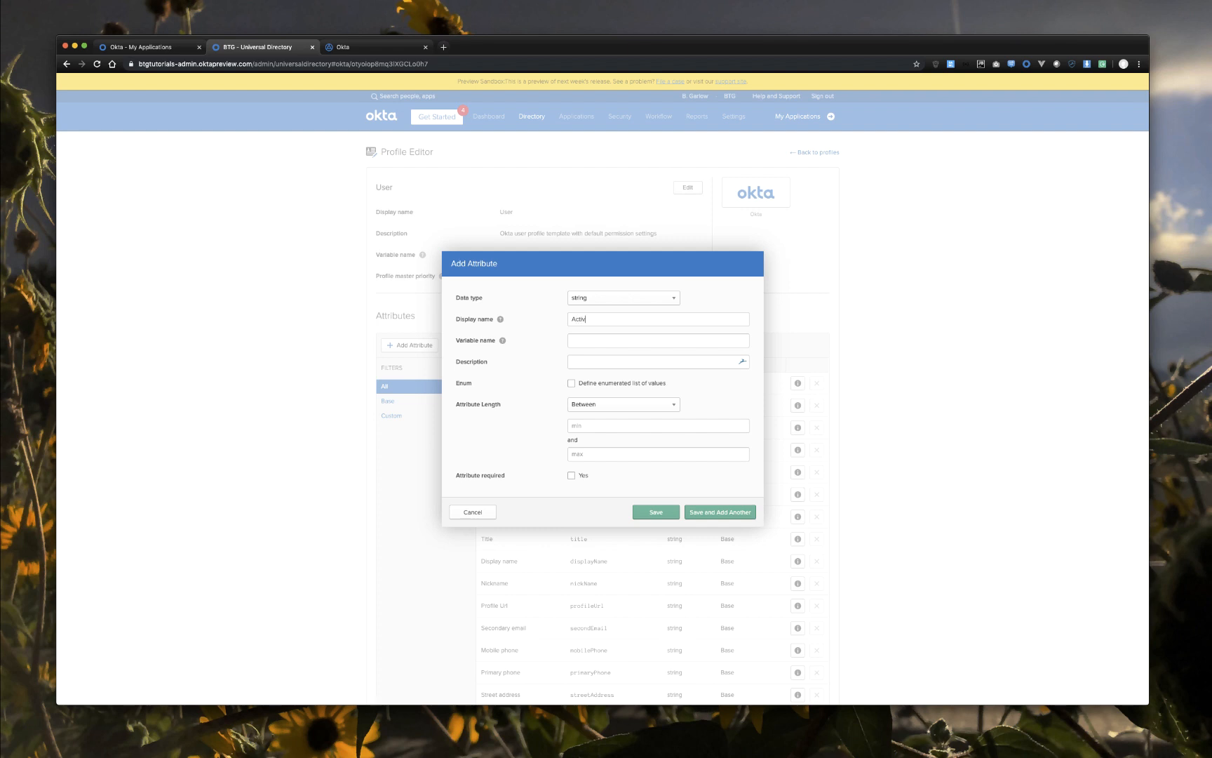
text(ation Date)
key(Tab)
text(activationDate)
click(654, 513)
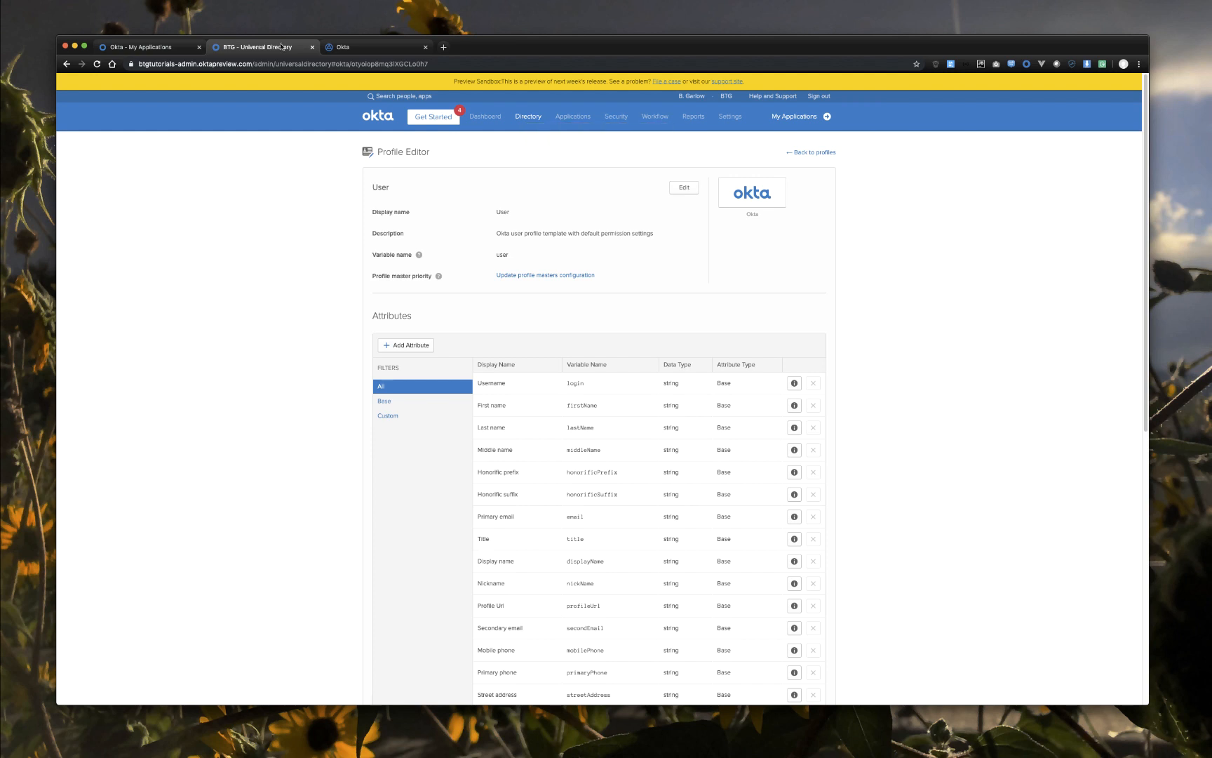
Step: Switch to Okta Workflows and create a table named "contractor access" in the Shared Folder
click(374, 49)
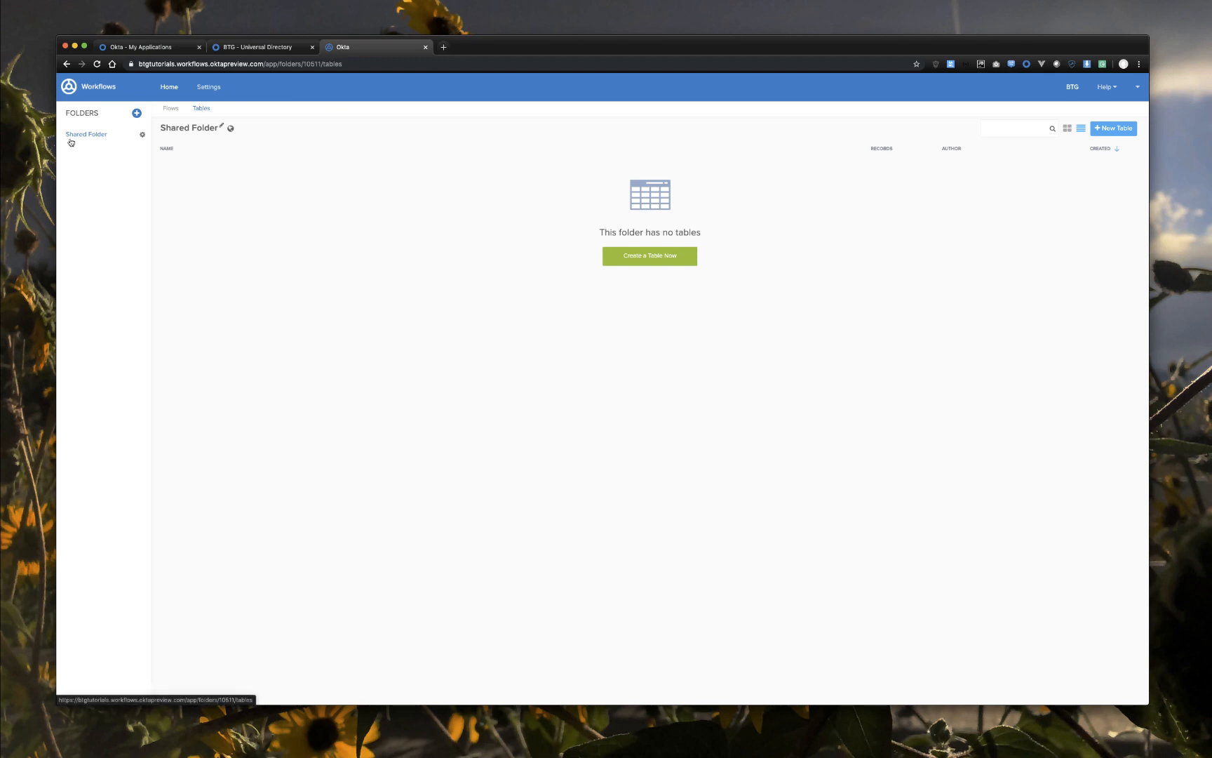
click(652, 260)
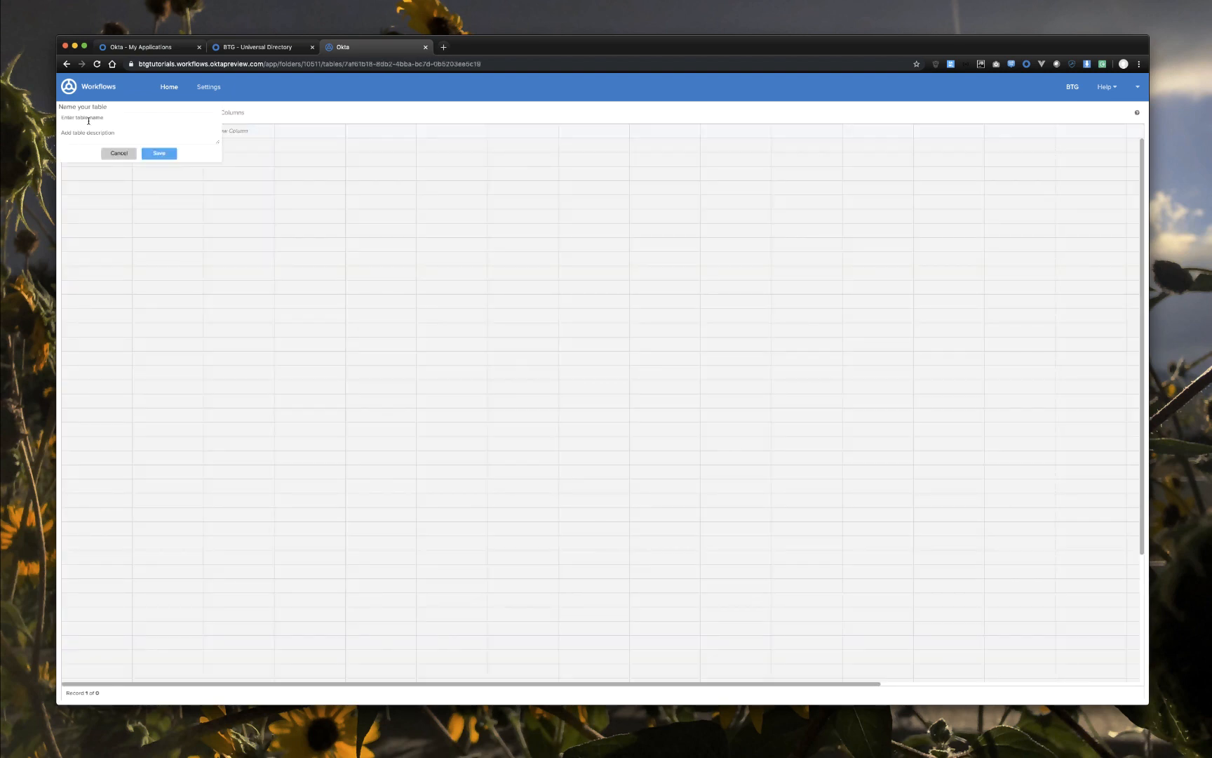
text(contractor access)
click(159, 153)
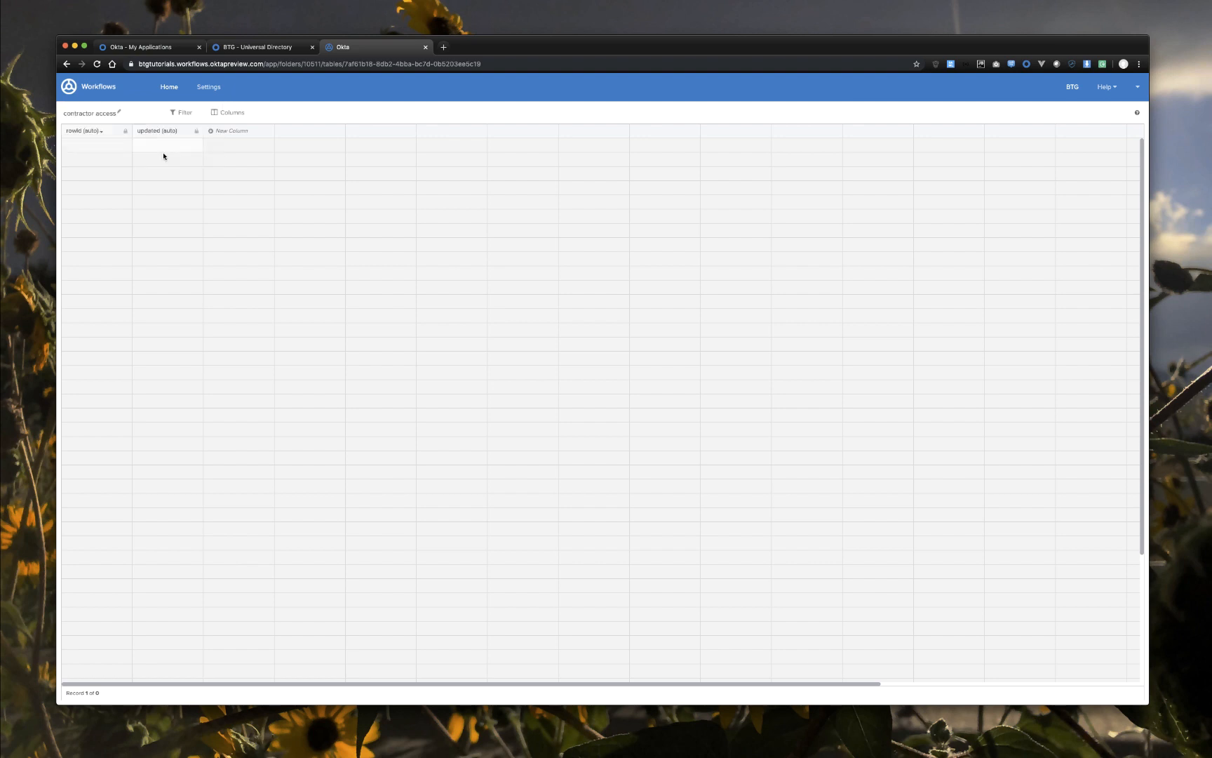
Step: Add a text column named userId to the contractor access table, continuing with another column
click(231, 131)
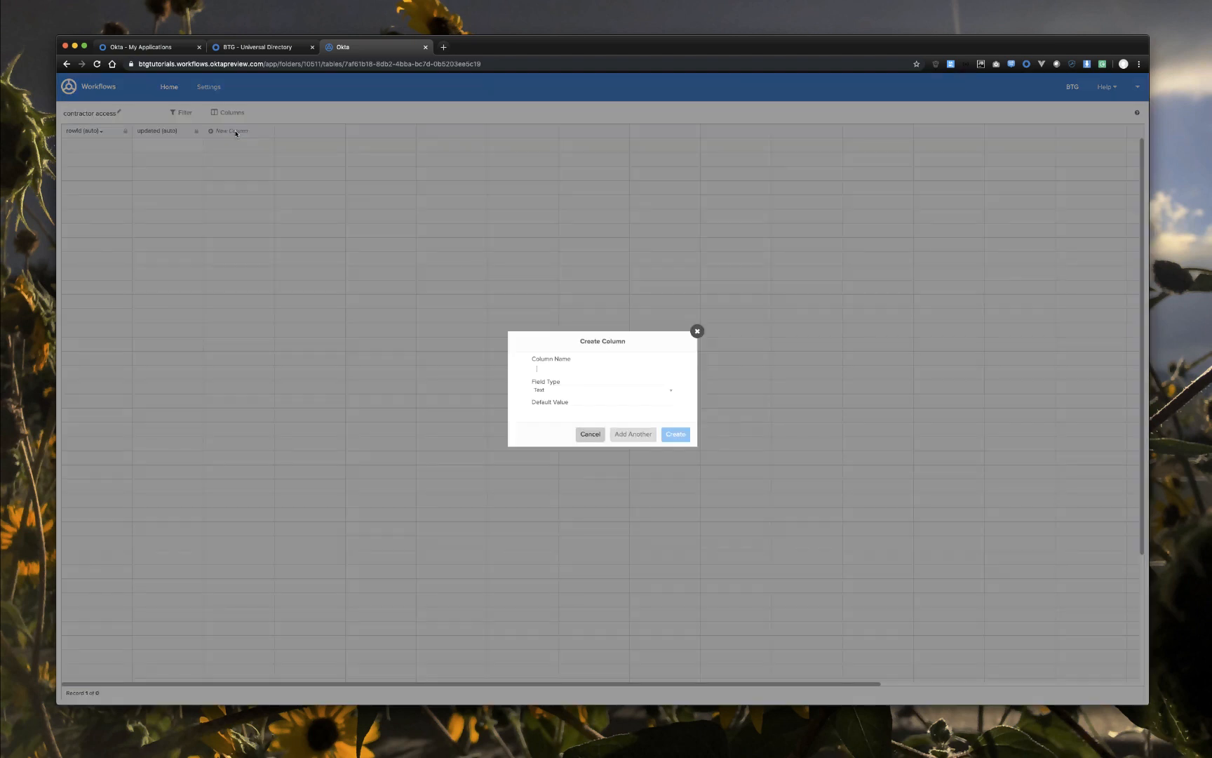
text(user)
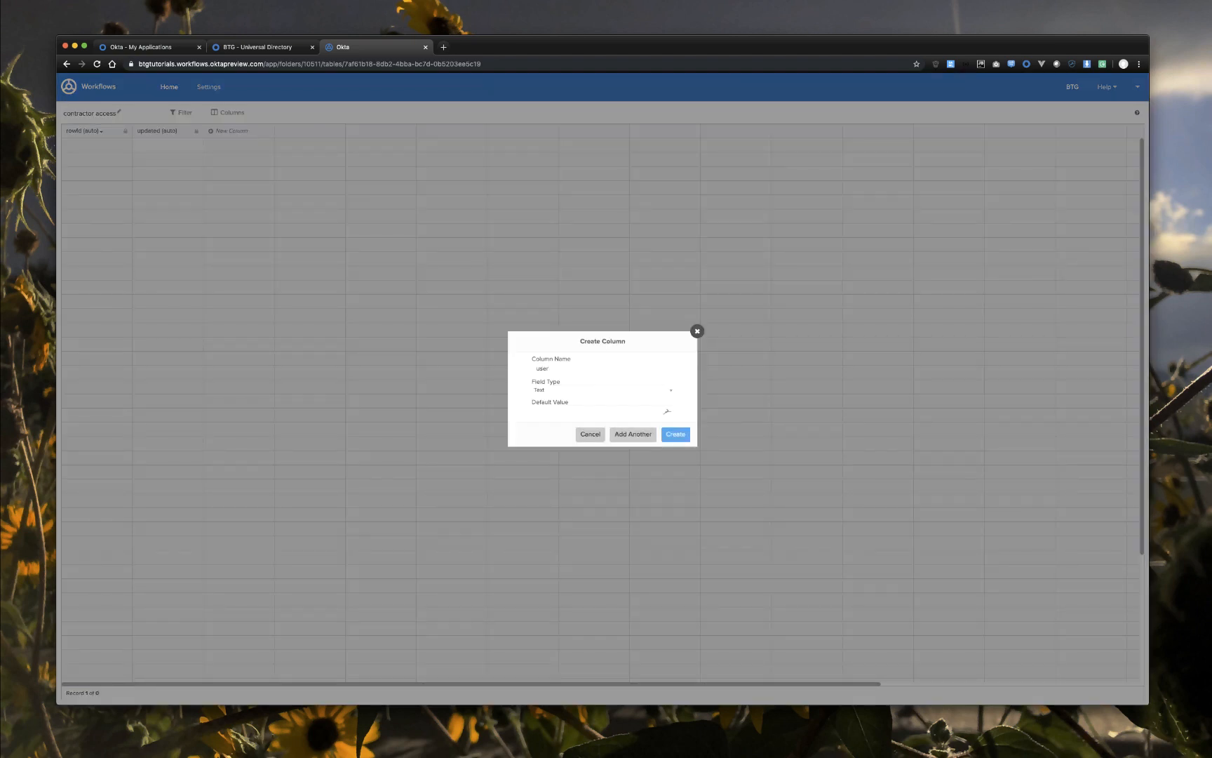
text(Id)
click(633, 434)
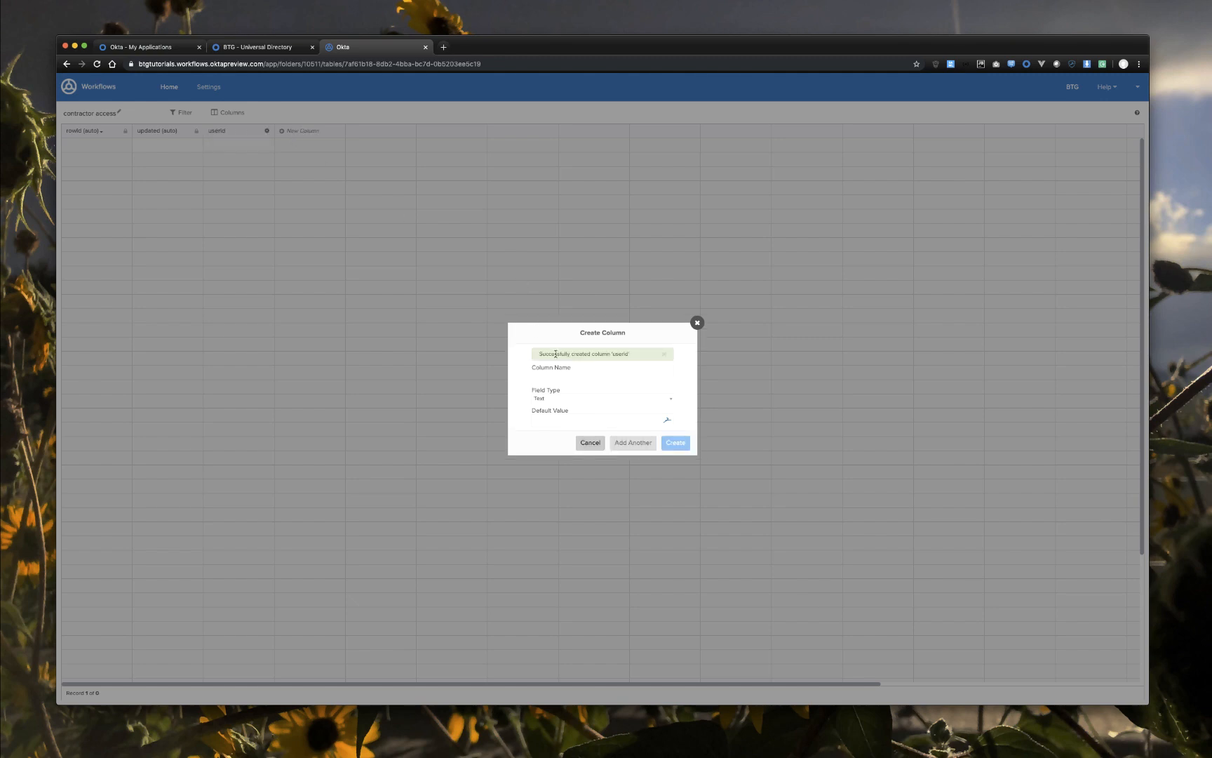
Step: Add two more text columns to the table, named displayName and userName
text(dis)
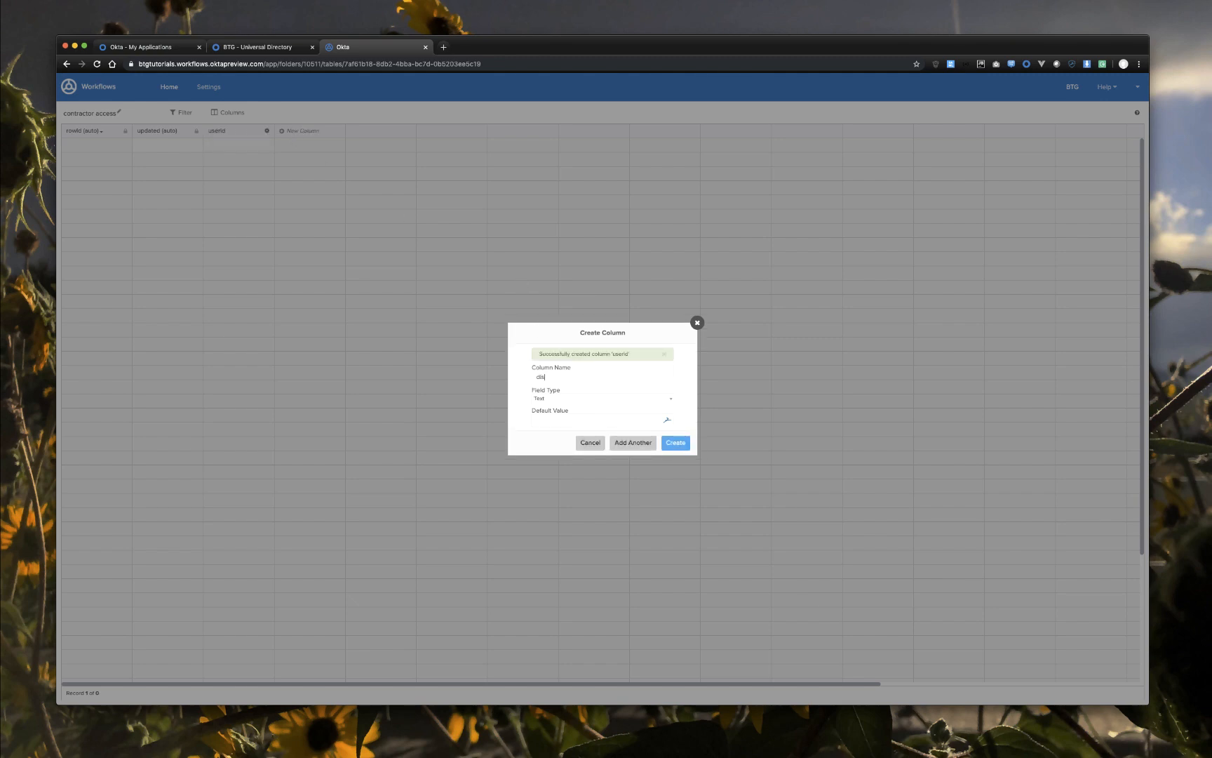
text(playName)
click(667, 442)
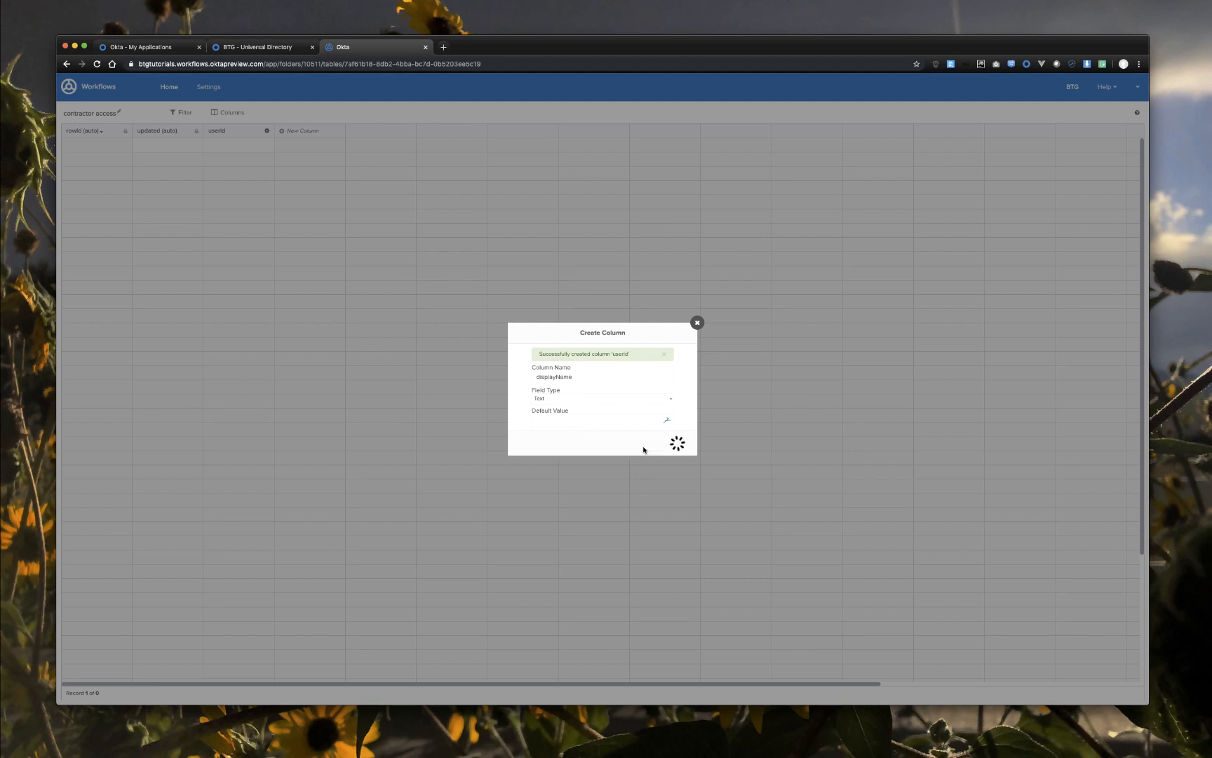
text(userName)
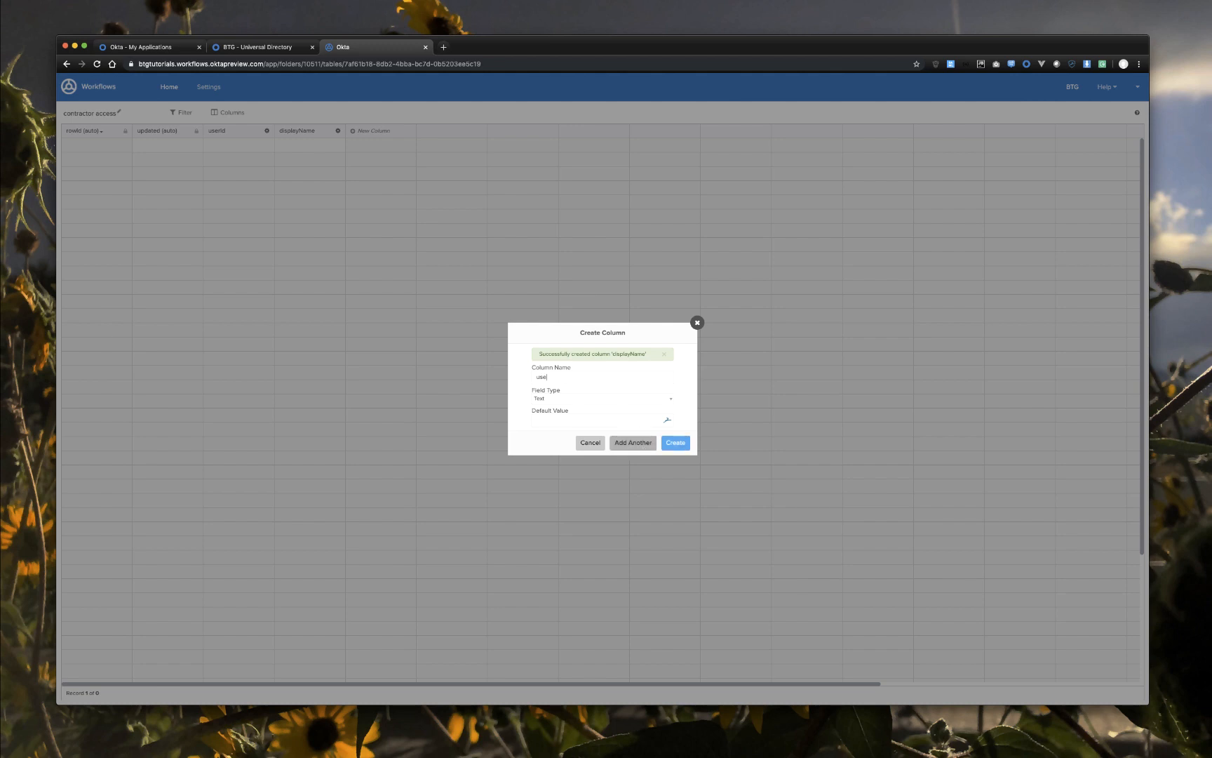
click(643, 448)
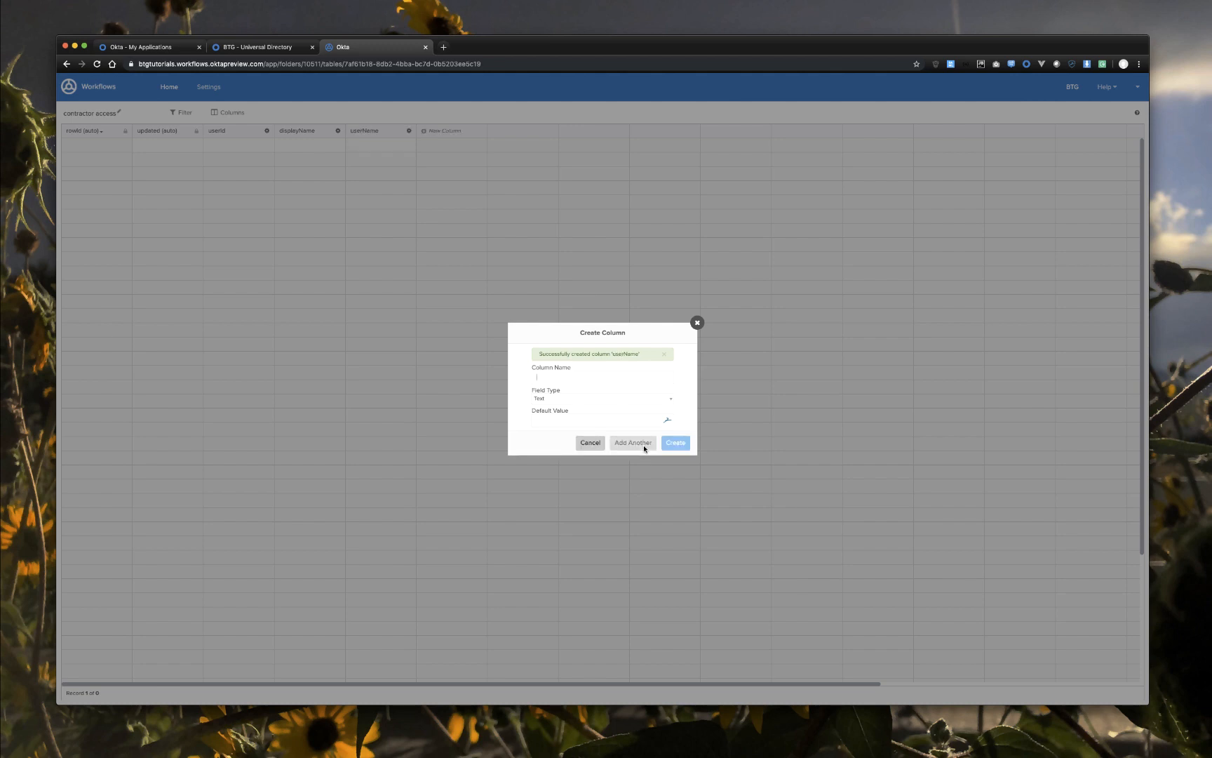
Step: Add a column named oktaCreateDate with field type Date to the table
text(oktaCreateDate)
click(668, 403)
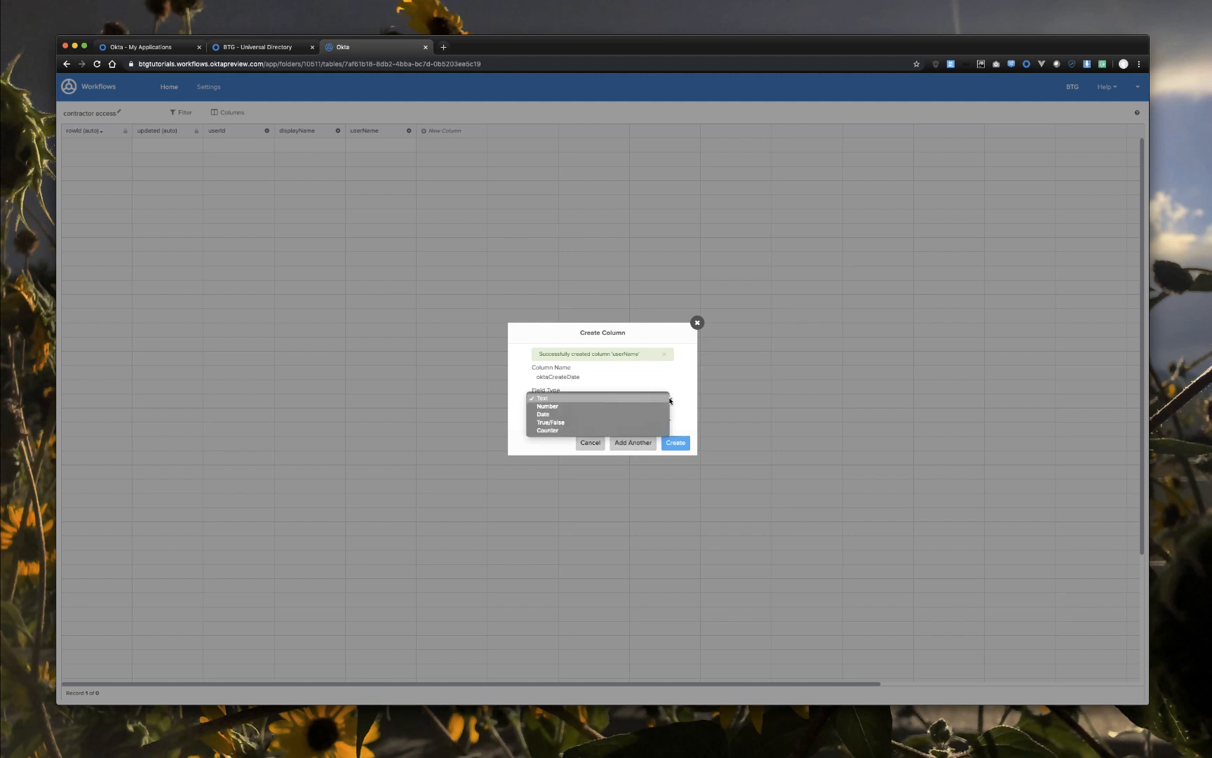
click(630, 412)
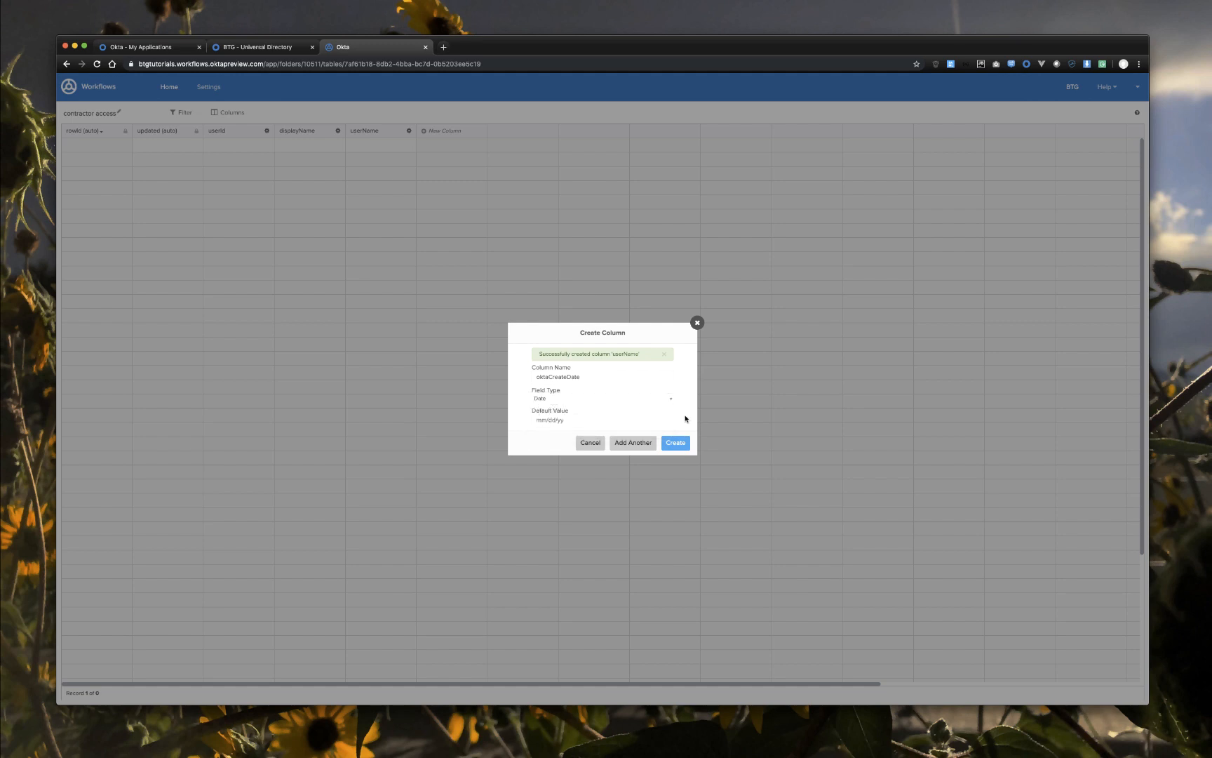
click(640, 443)
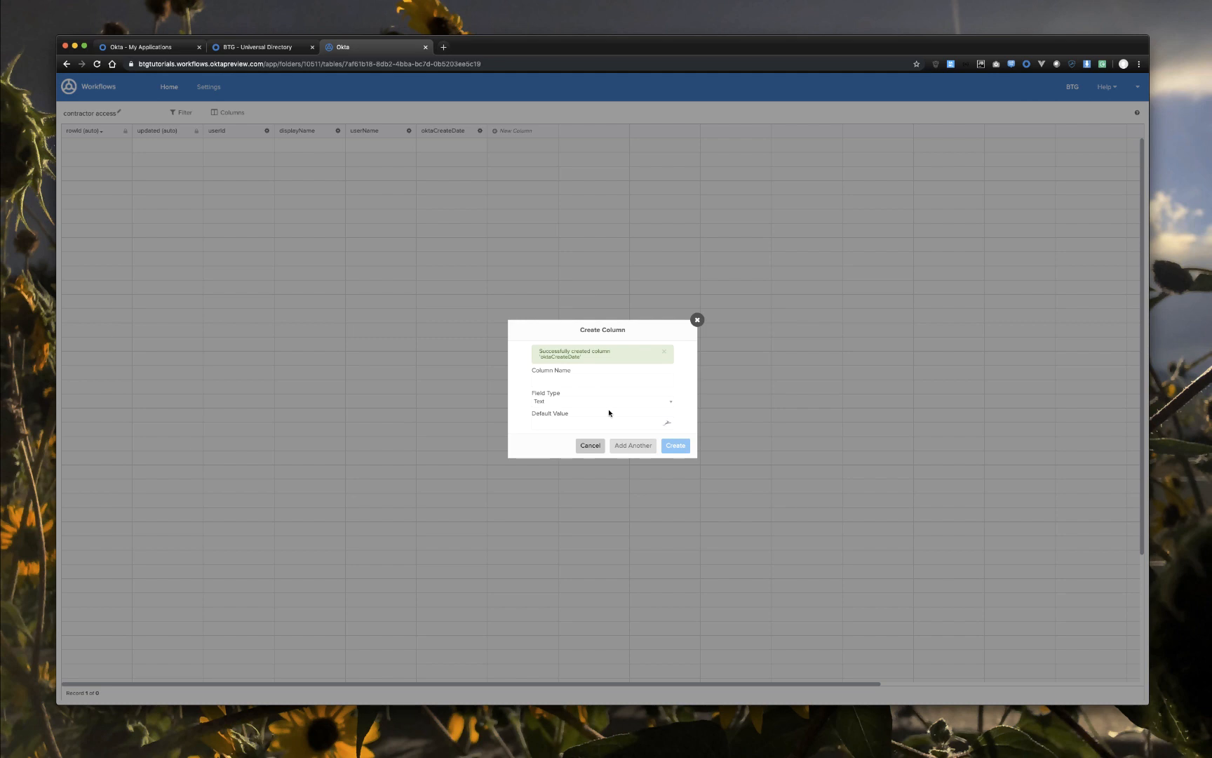
Step: Add a column named activateDate with field type Date to the table
text(acti)
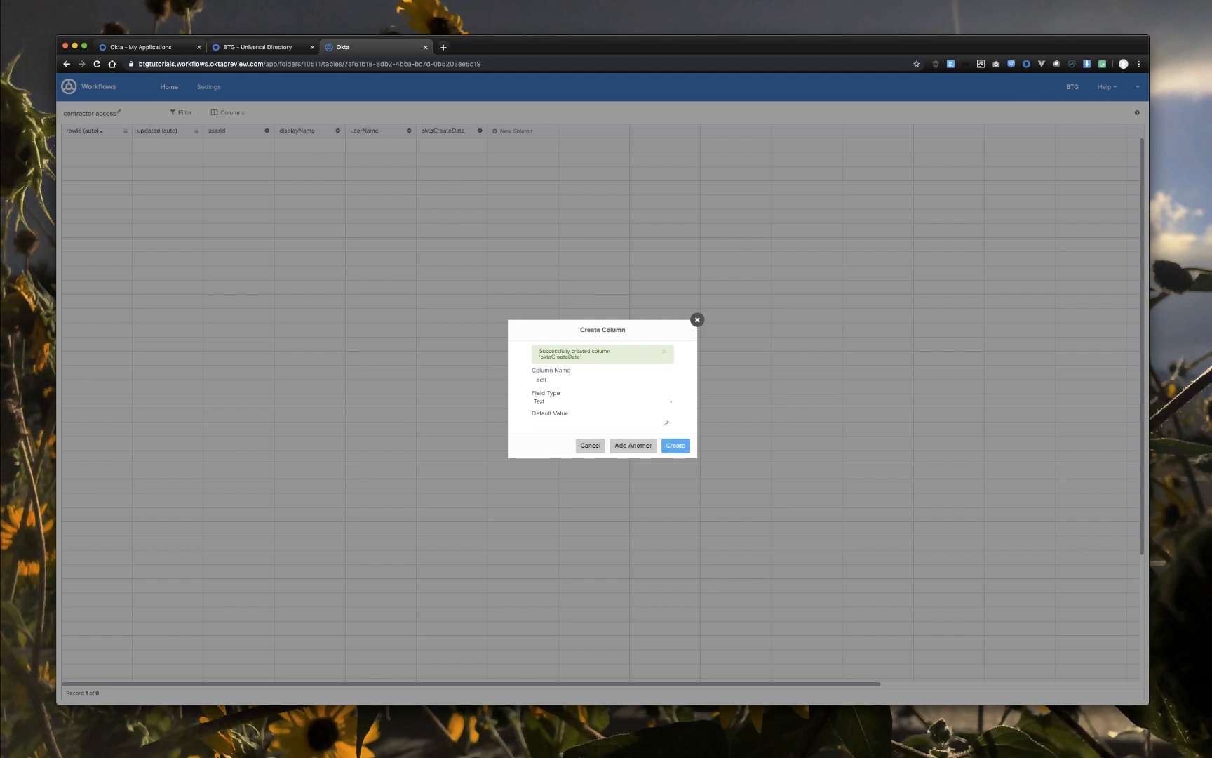
text(vateDate)
click(673, 404)
click(668, 417)
click(643, 446)
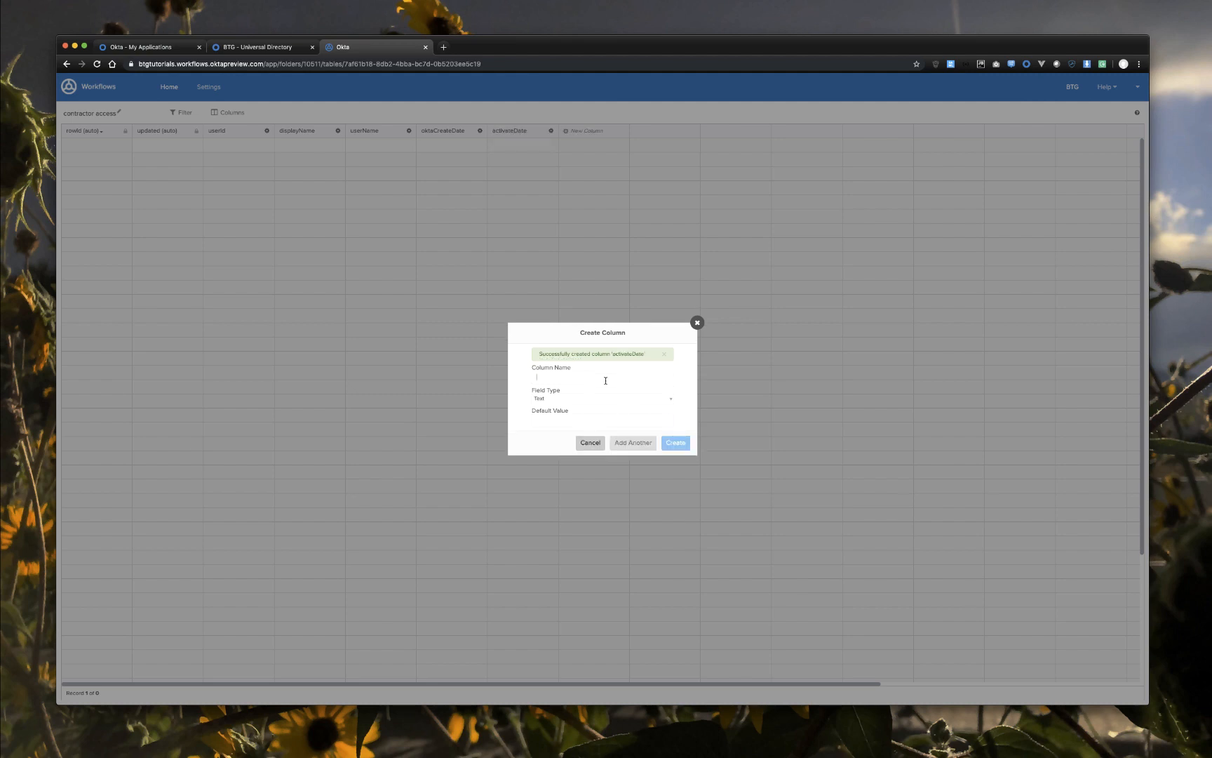
Step: Add a suspendDate column and a status column to complete the contractor access table
text(suspendDate)
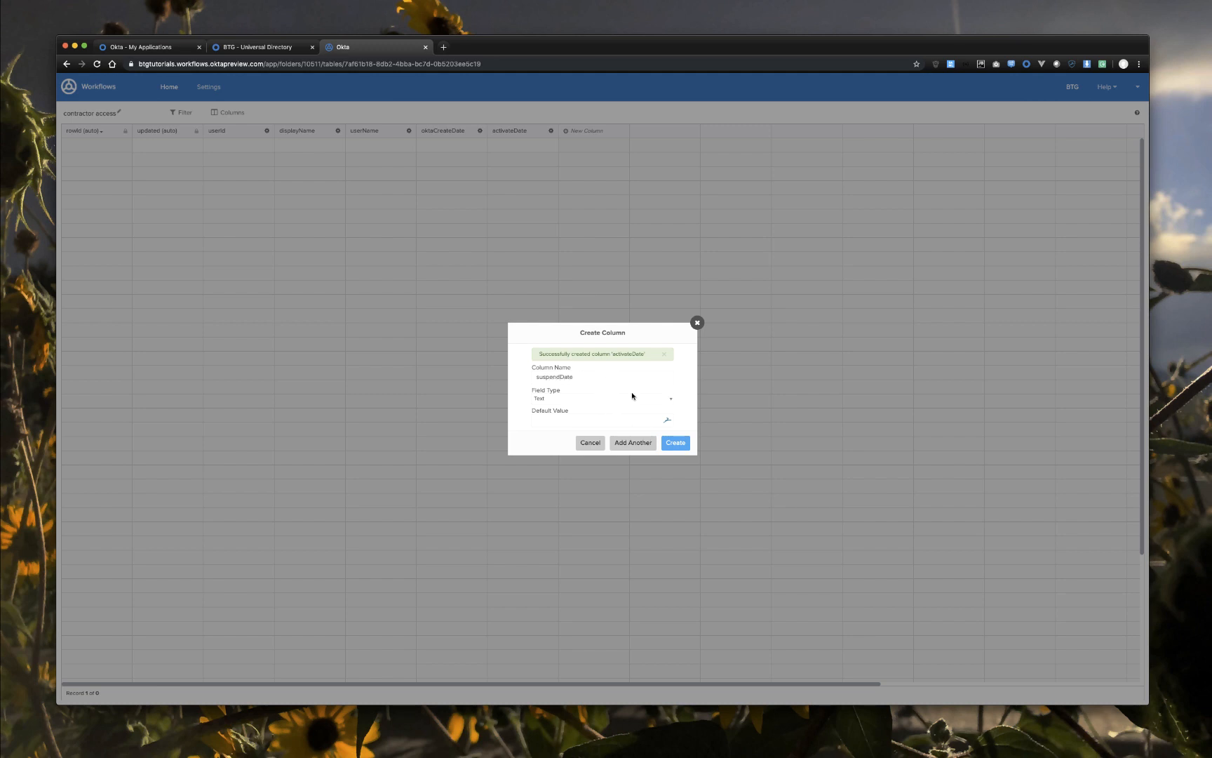
click(629, 445)
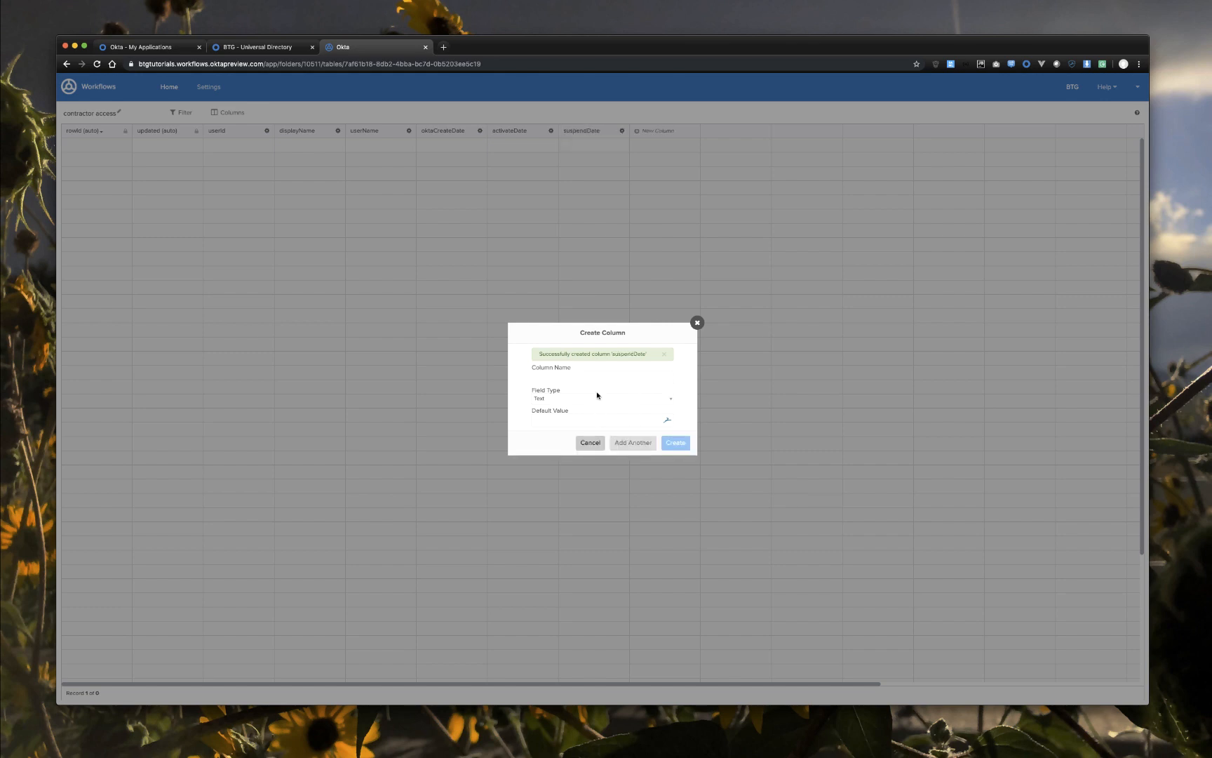
text(status)
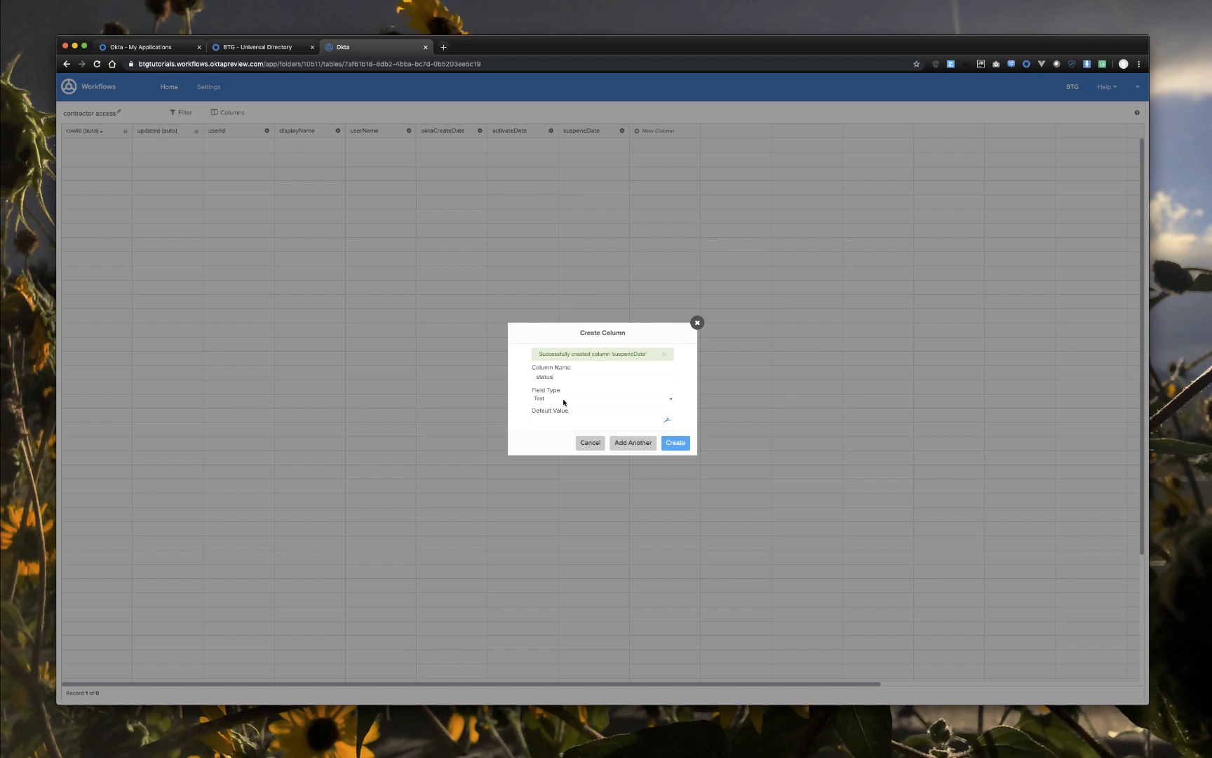
click(677, 442)
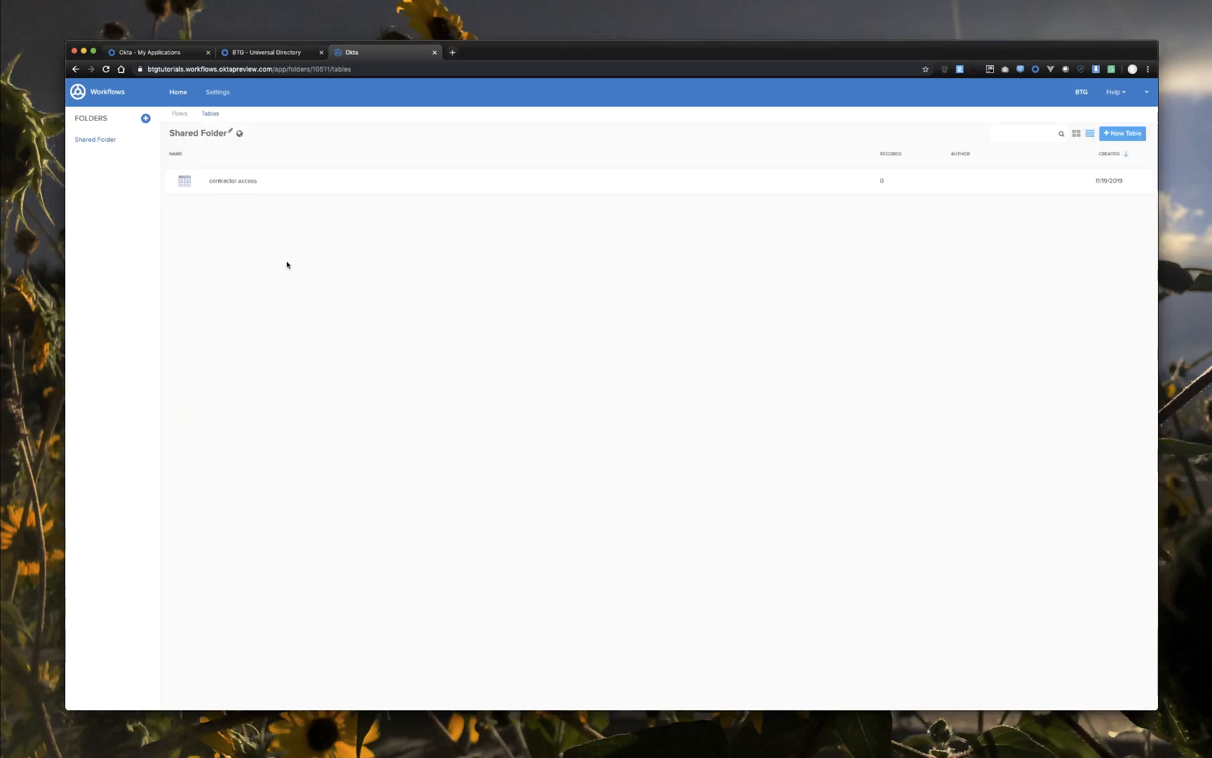
Step: Create a flow in the Shared Folder named "1) user created in Okta" with saving of all passing data enabled
click(179, 118)
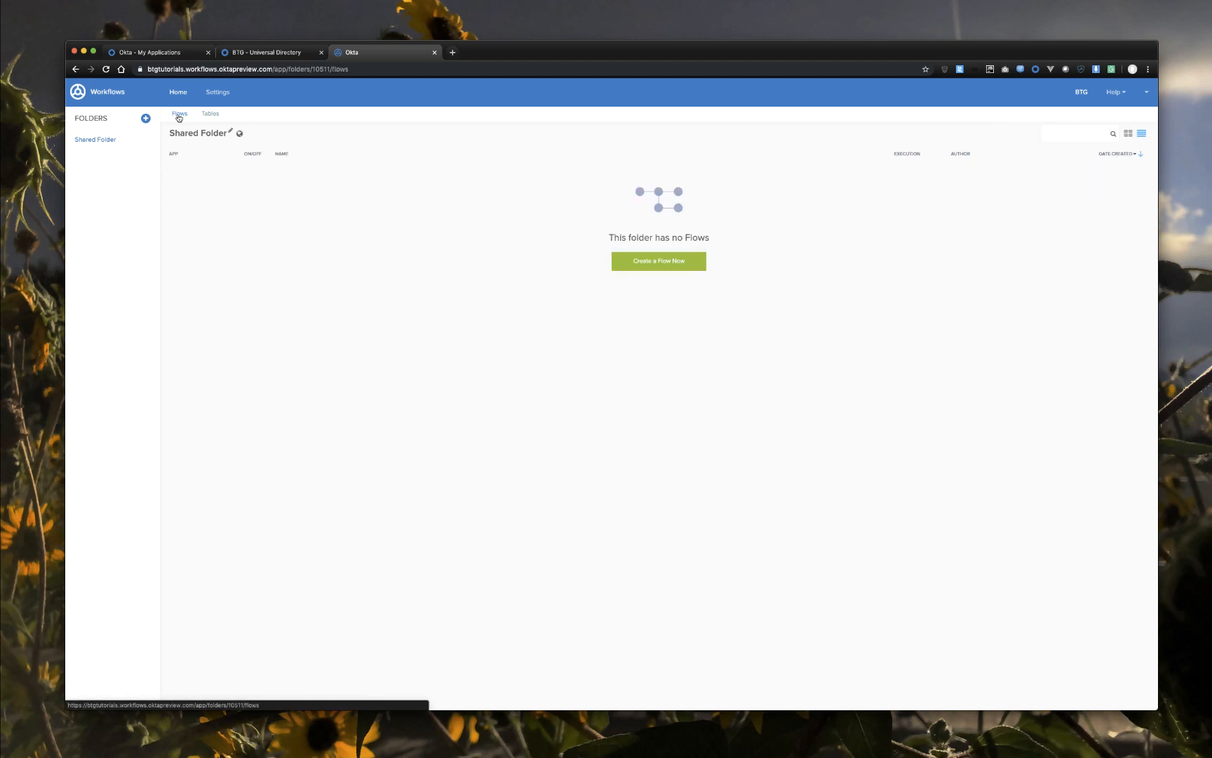
click(679, 267)
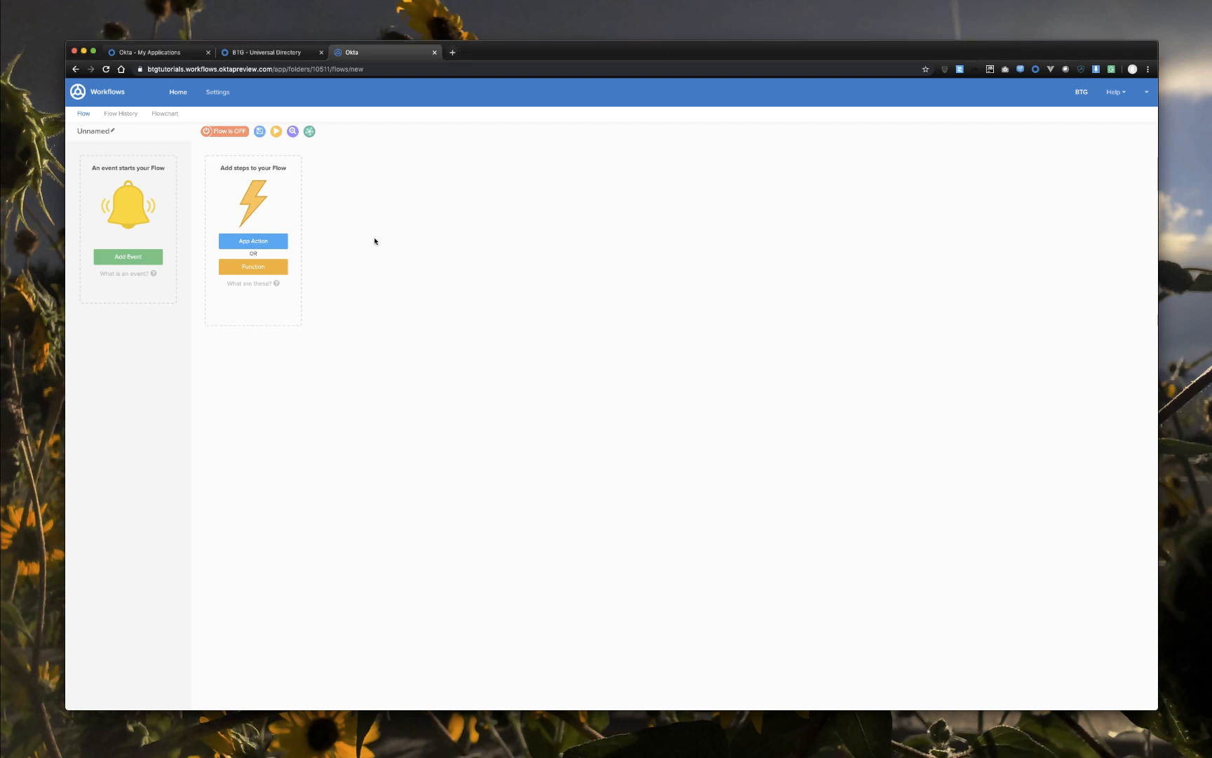
click(101, 133)
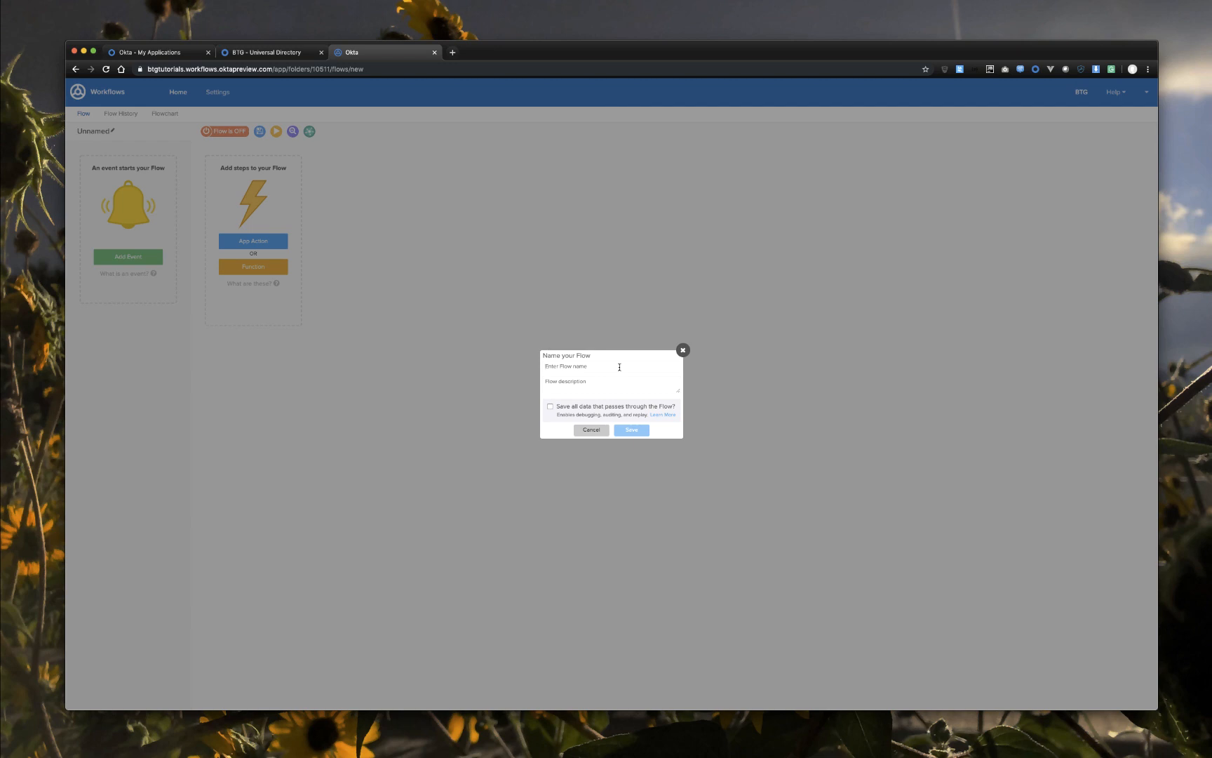
text(1) user created in Okta)
click(551, 407)
click(633, 430)
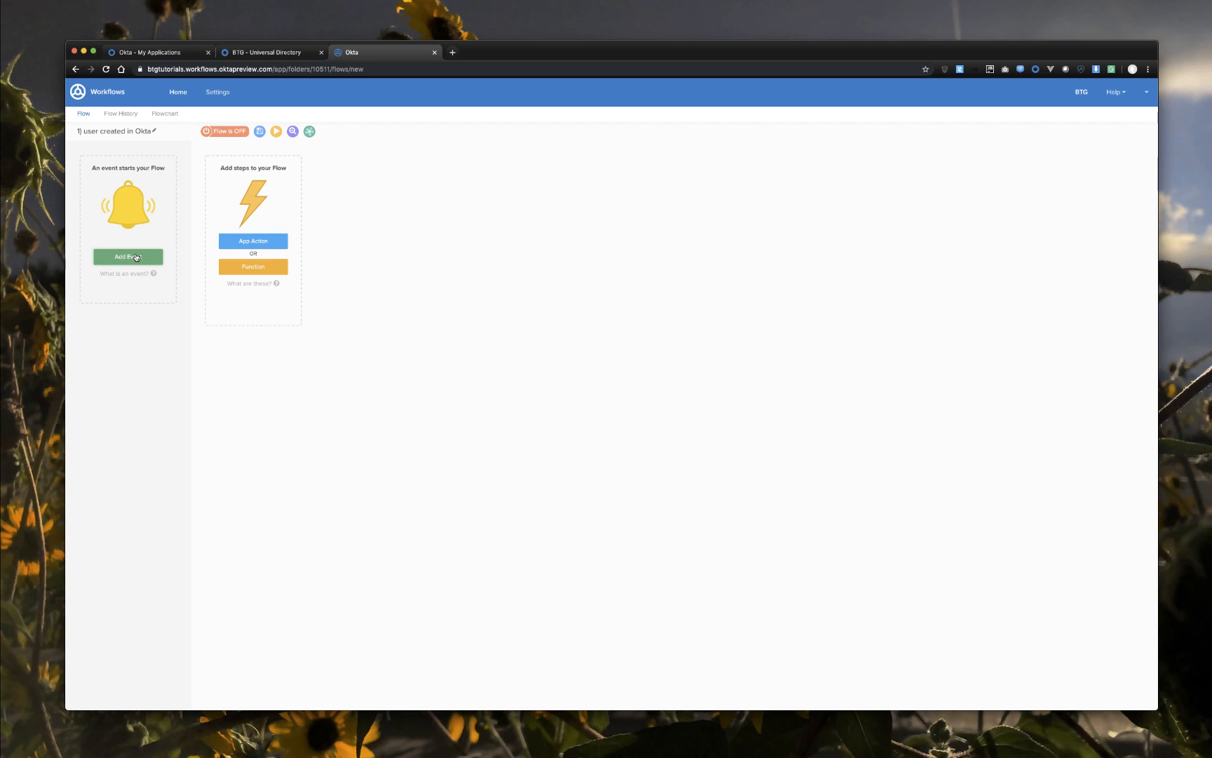
Step: Set Okta's User Created event as the trigger of the flow and review its output fields
click(137, 257)
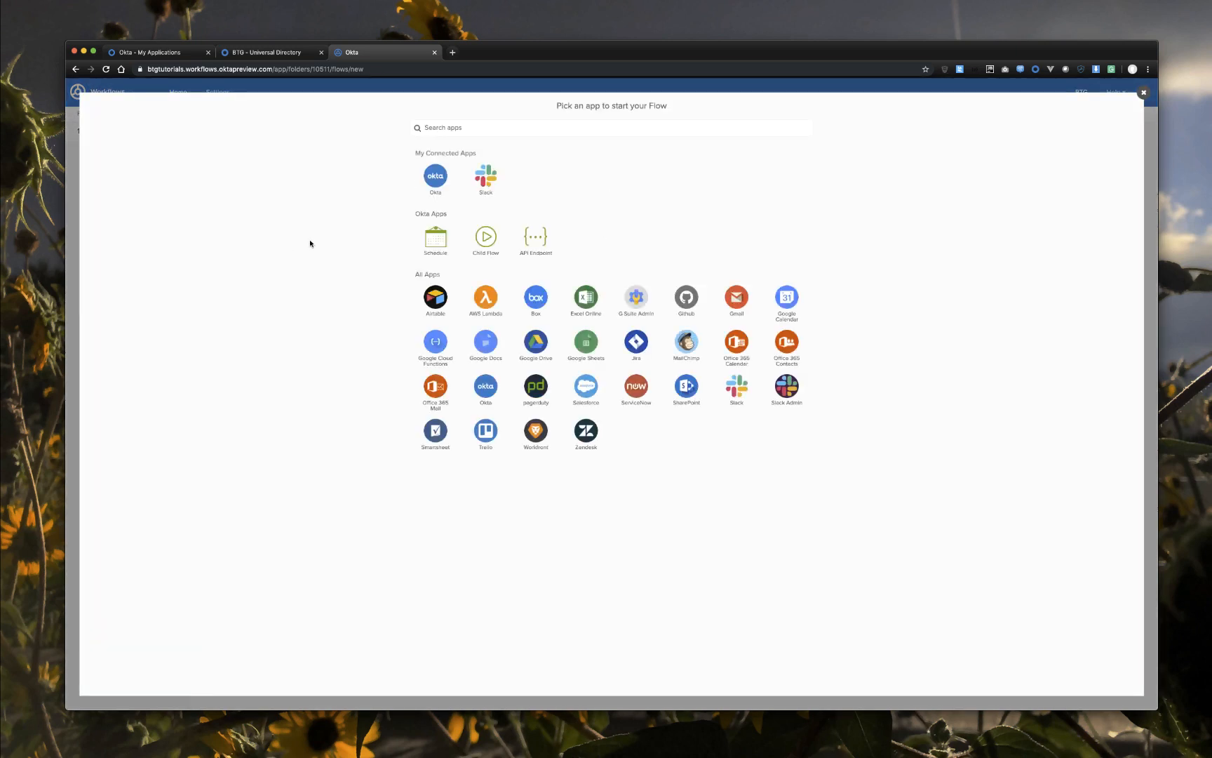
click(435, 176)
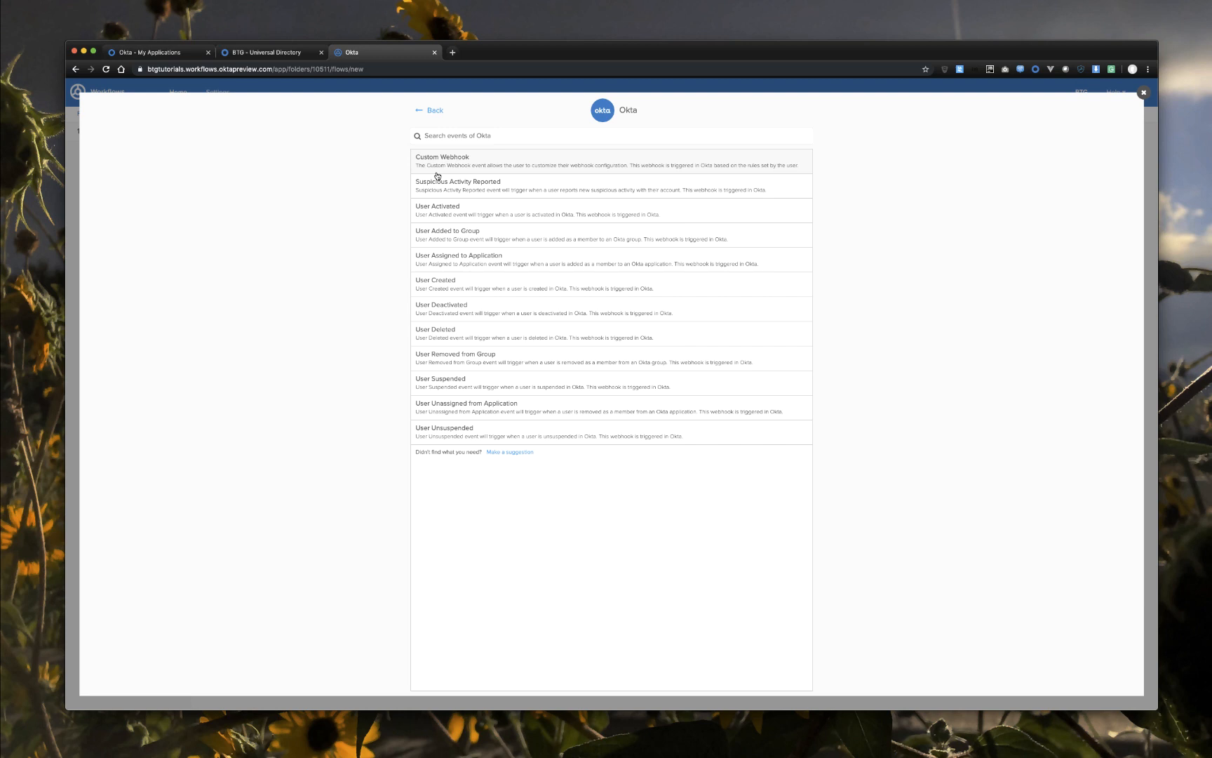
click(455, 282)
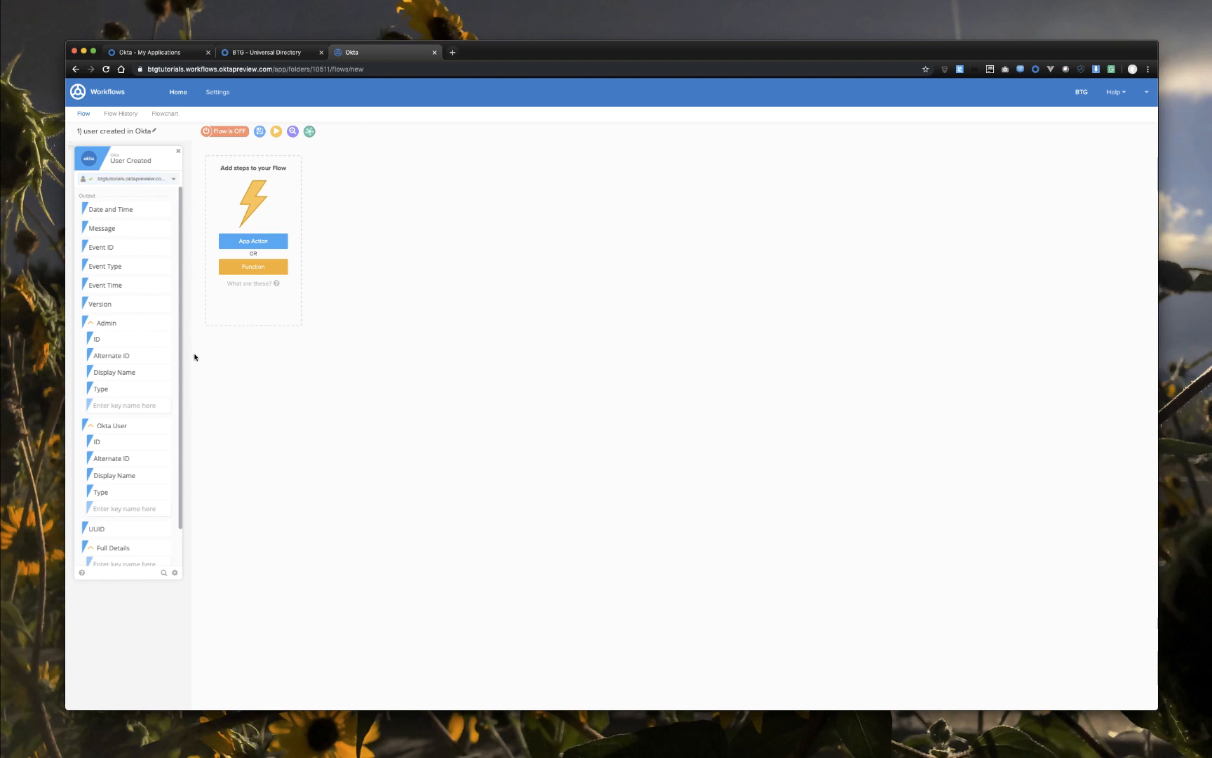
scroll(148, 376, down, 2)
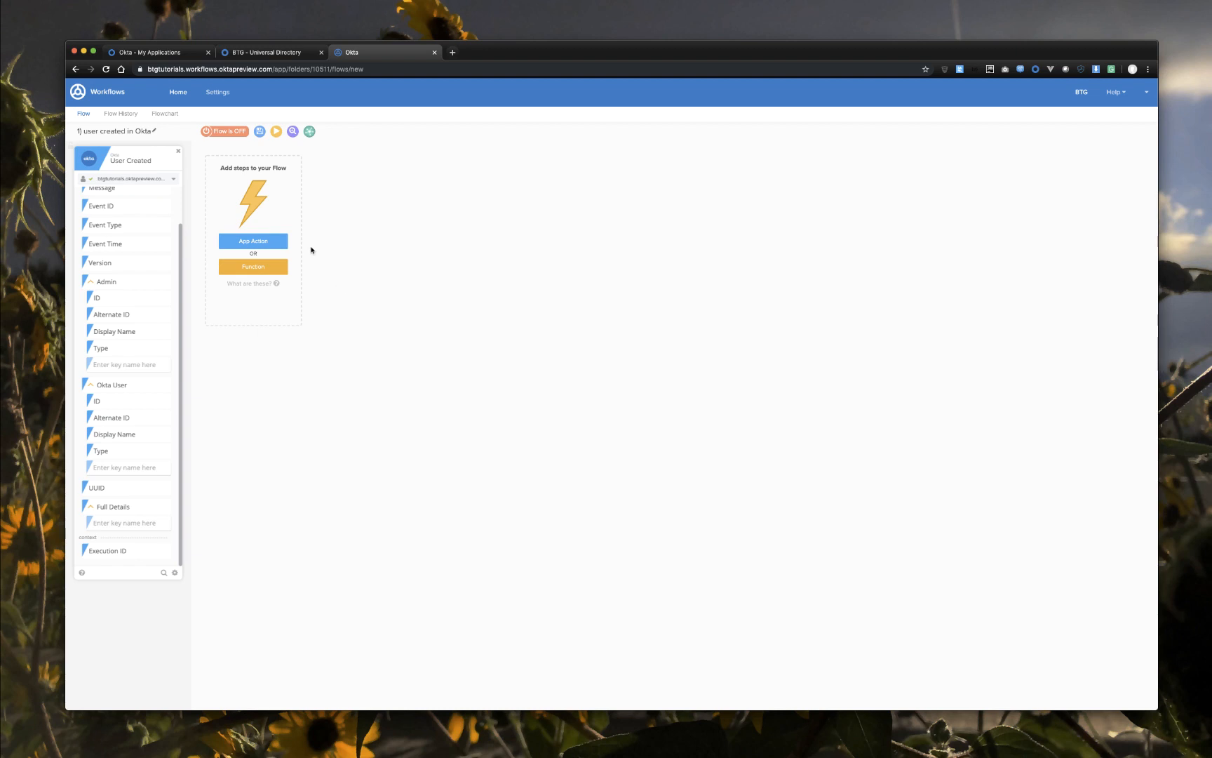
Step: Add Okta's Read User action to the flow after the User Created trigger
click(261, 243)
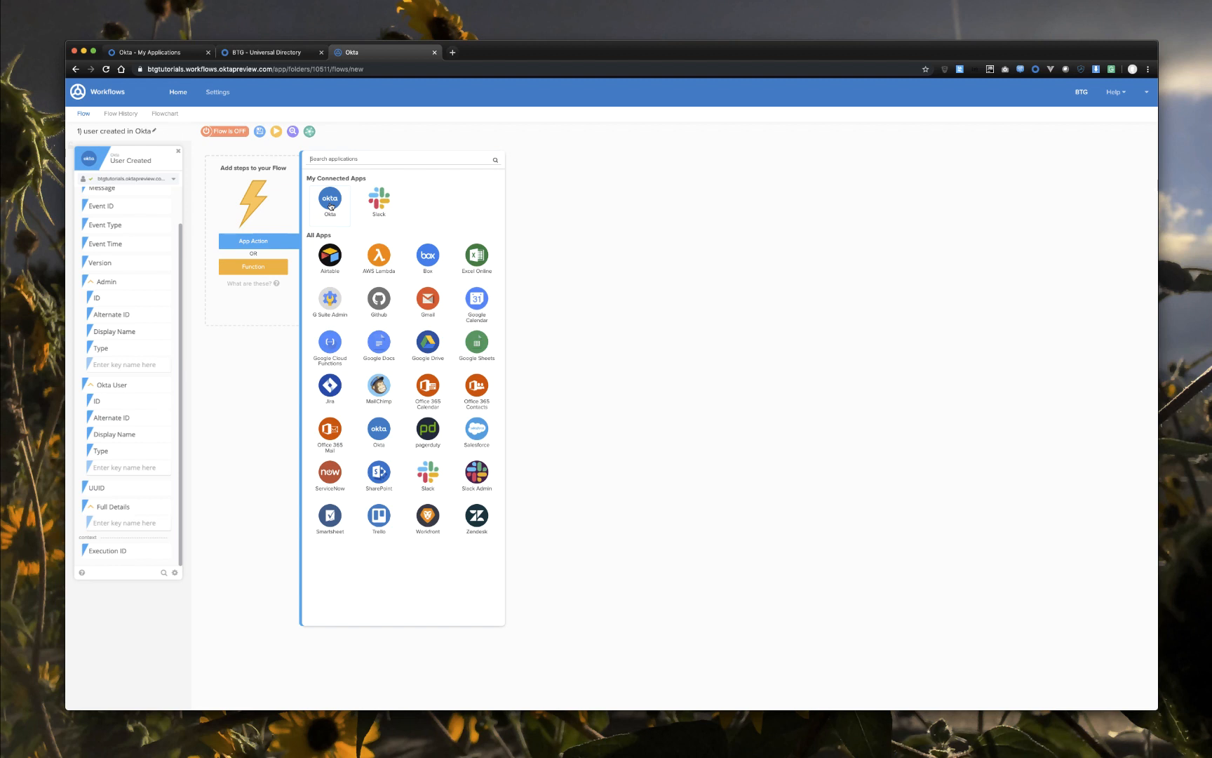
click(331, 204)
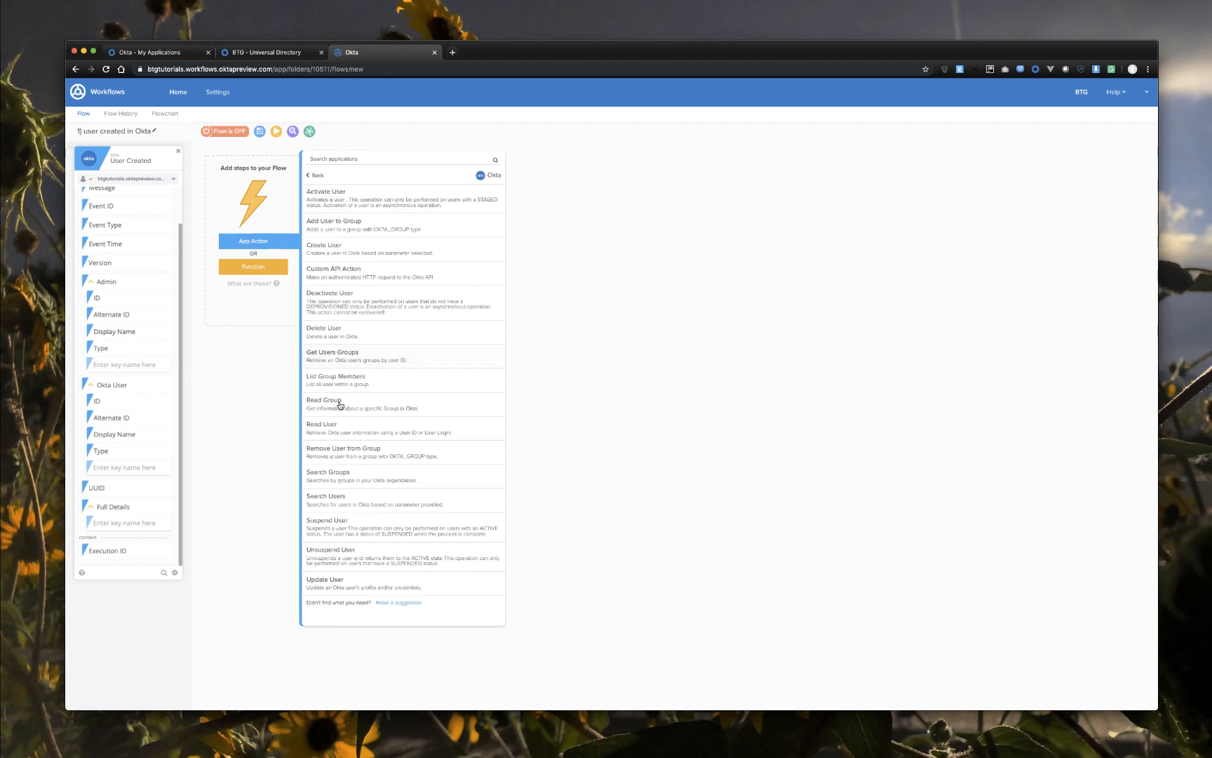
click(343, 424)
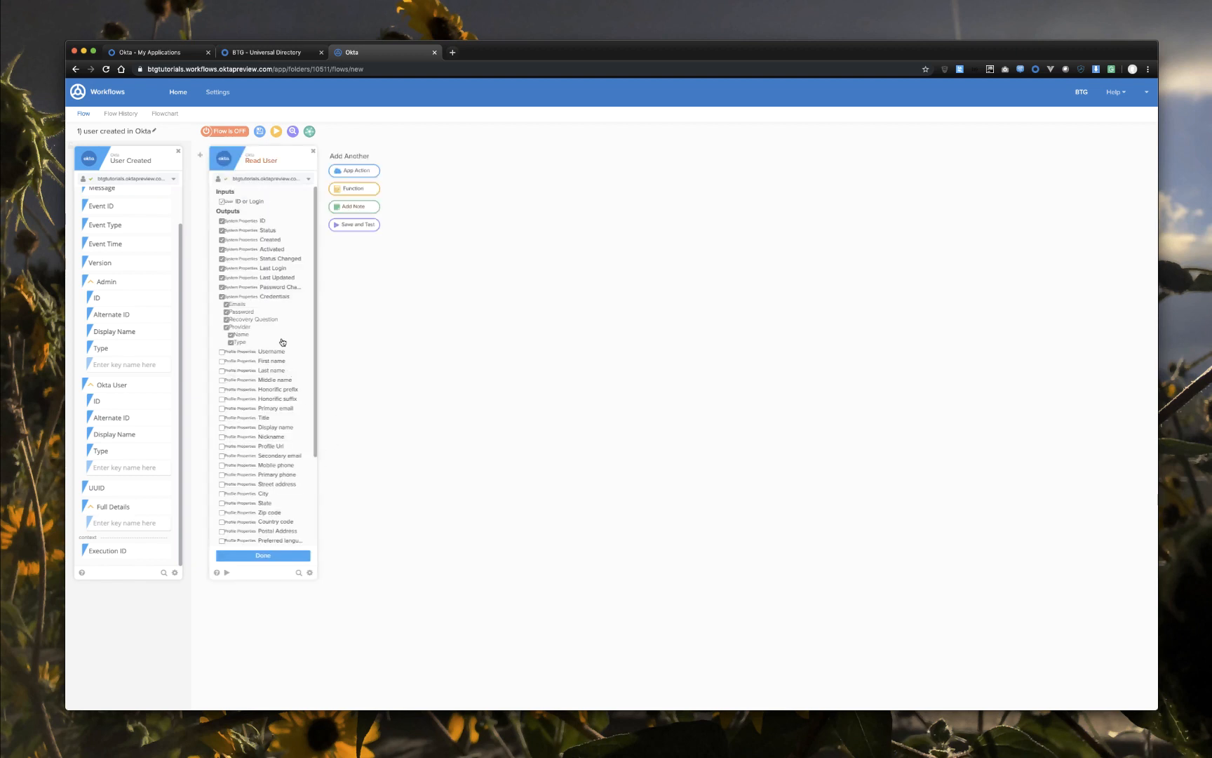
Step: Include Username, First name, Last name, contractor and Activation Date in Read User's outputs, and map the trigger's Okta User ID to ID or Login
click(222, 360)
click(221, 370)
scroll(247, 386, down, 3)
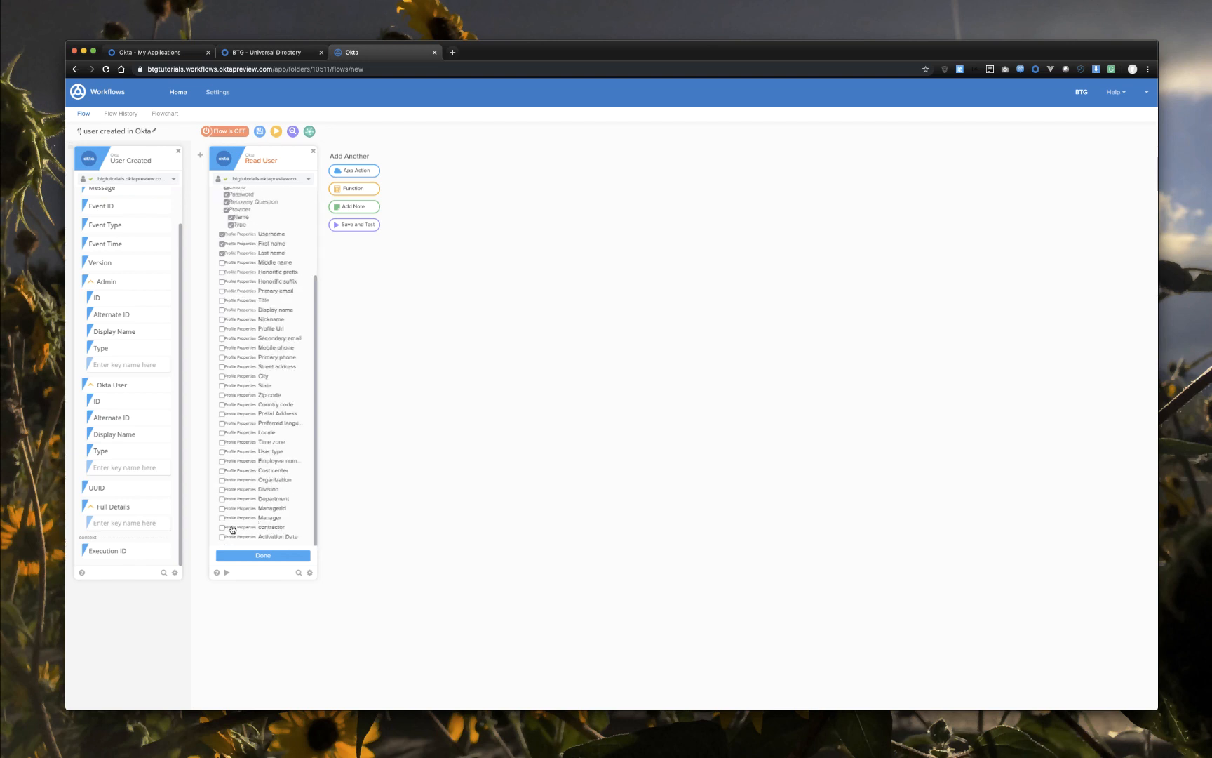
click(222, 528)
click(267, 557)
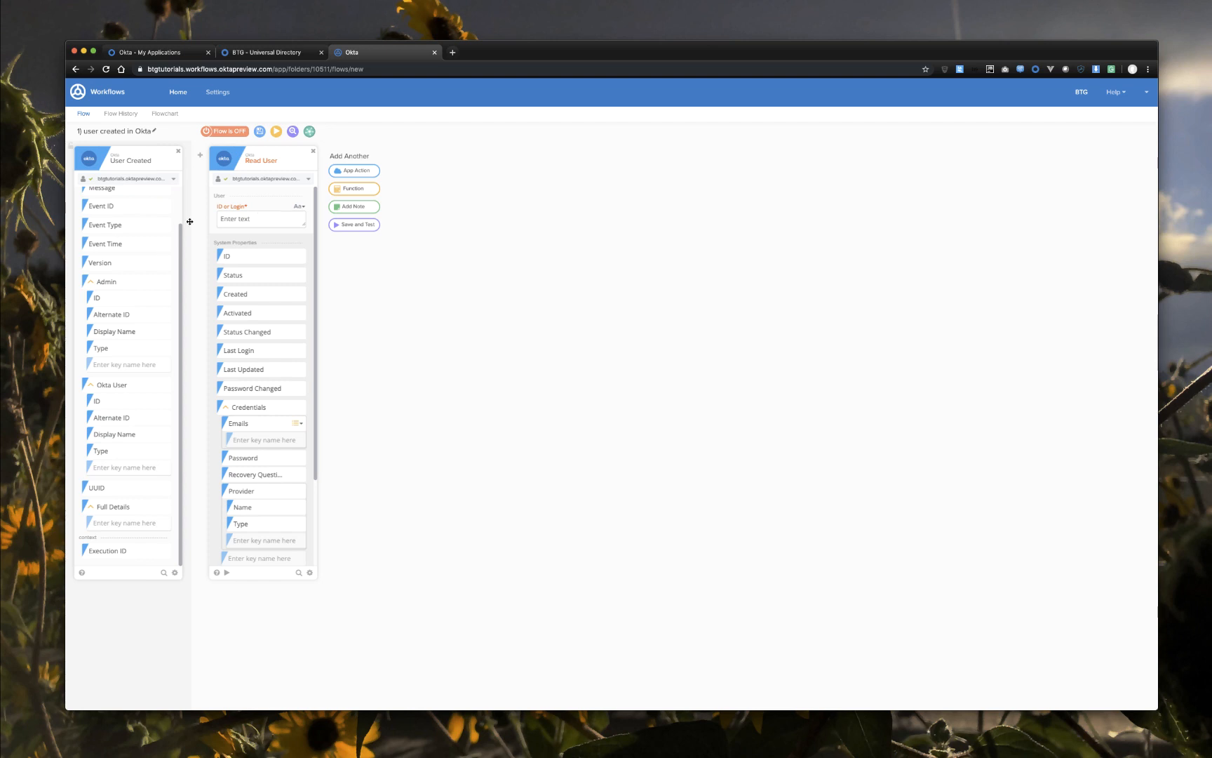
scroll(151, 217, up, 1)
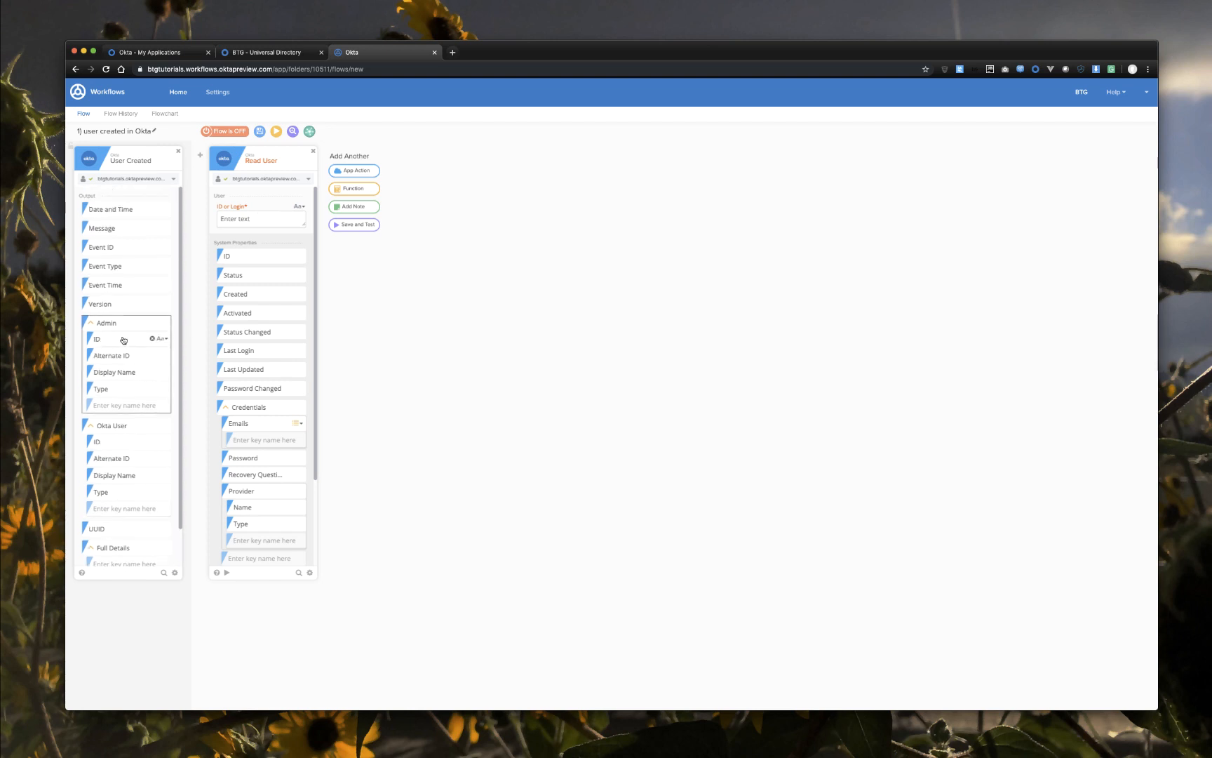
drag(117, 444, 260, 220)
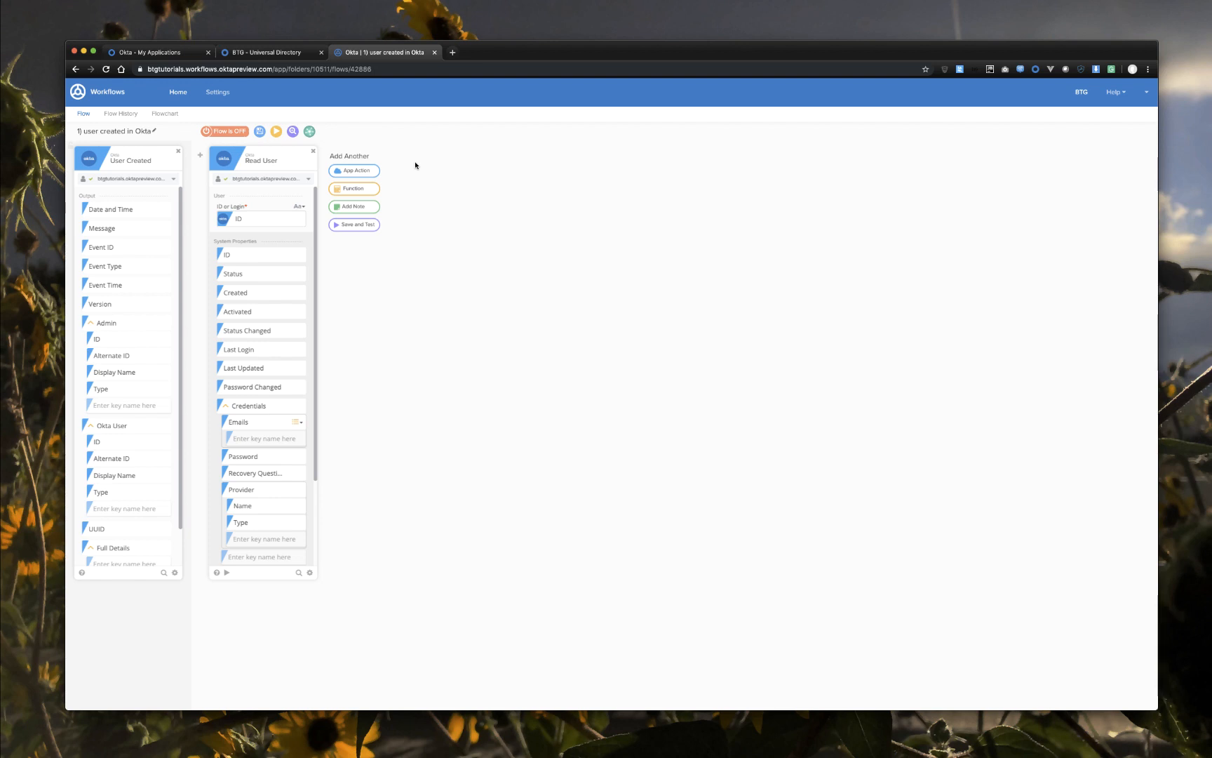
Step: Add a Continue If function after Read User and set the type of value a and value b to True/False
click(365, 190)
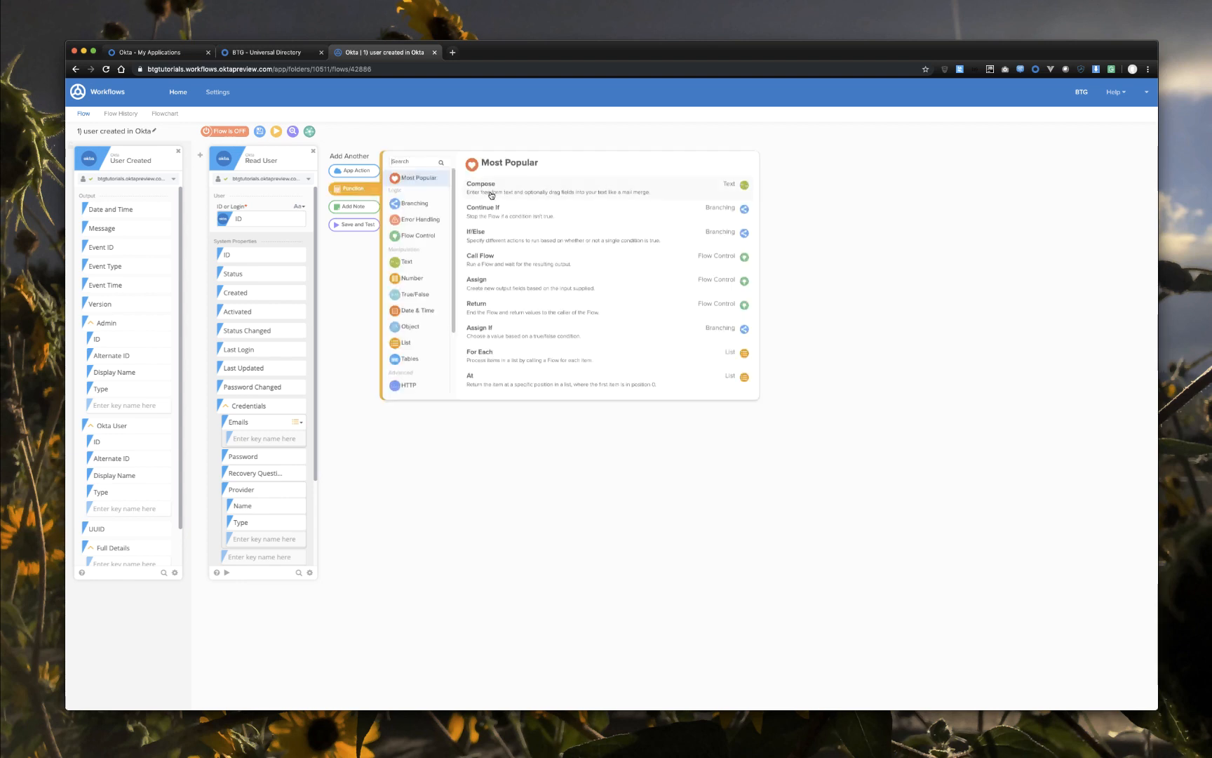
click(495, 209)
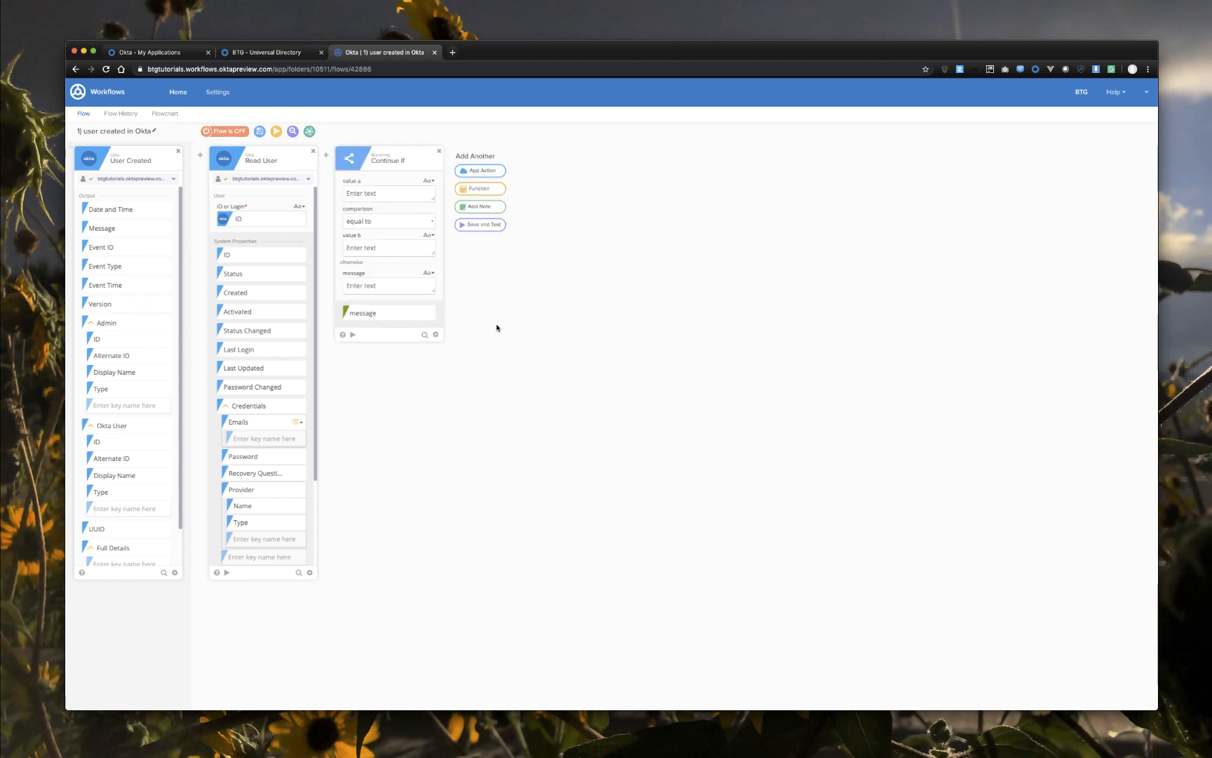
scroll(284, 425, down, 2)
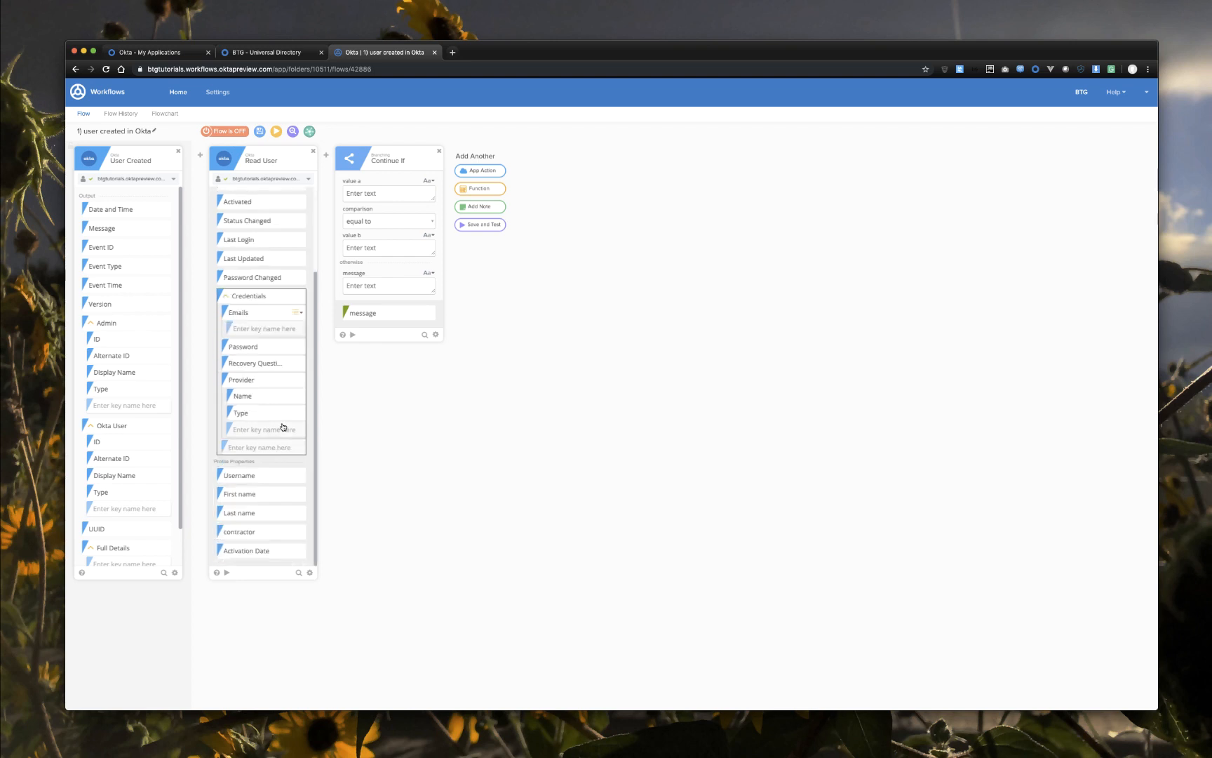
click(430, 182)
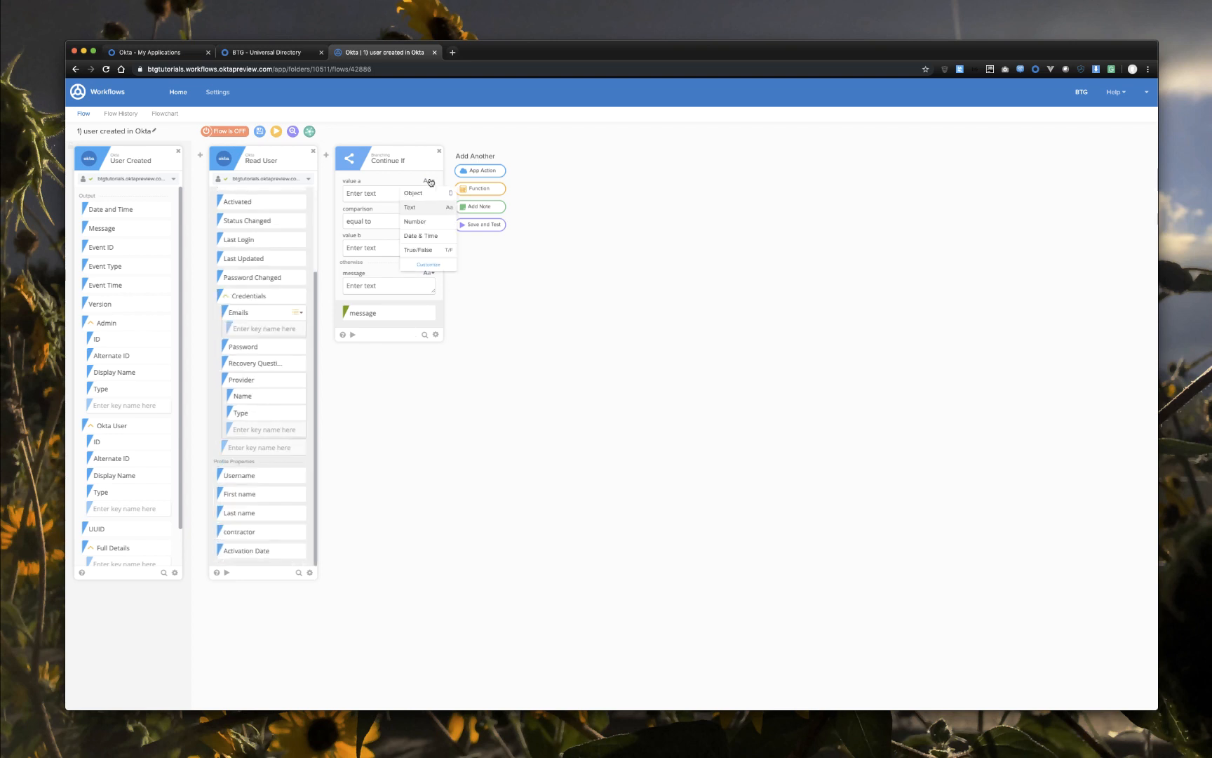
click(430, 249)
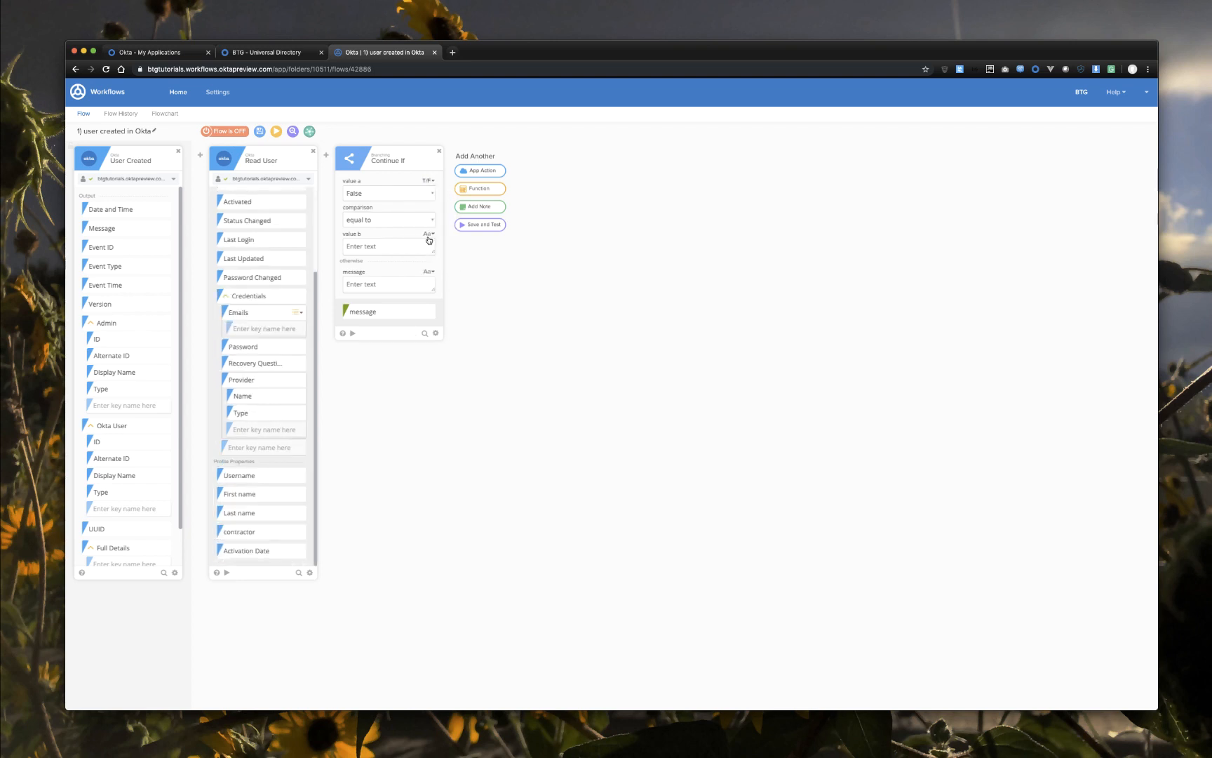
click(429, 233)
click(433, 302)
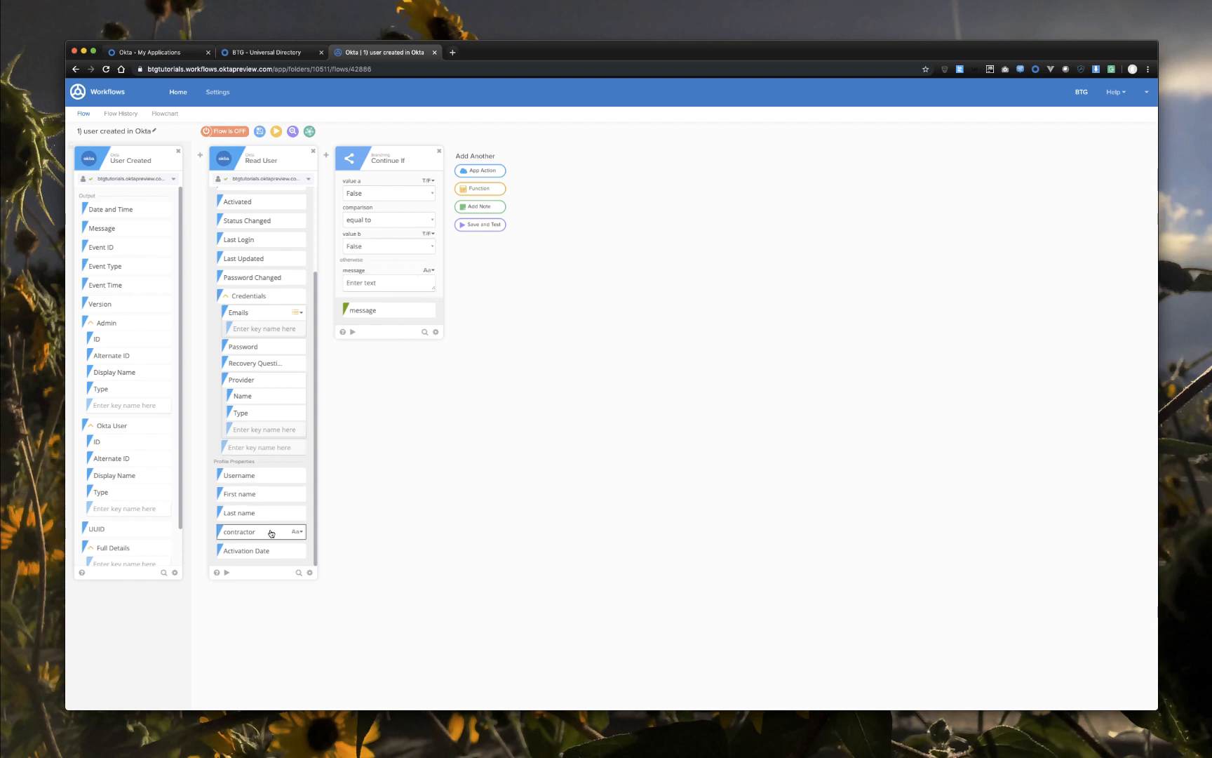
Step: Map Read User's contractor output to value a of Continue If and set value b to True
drag(270, 533, 391, 193)
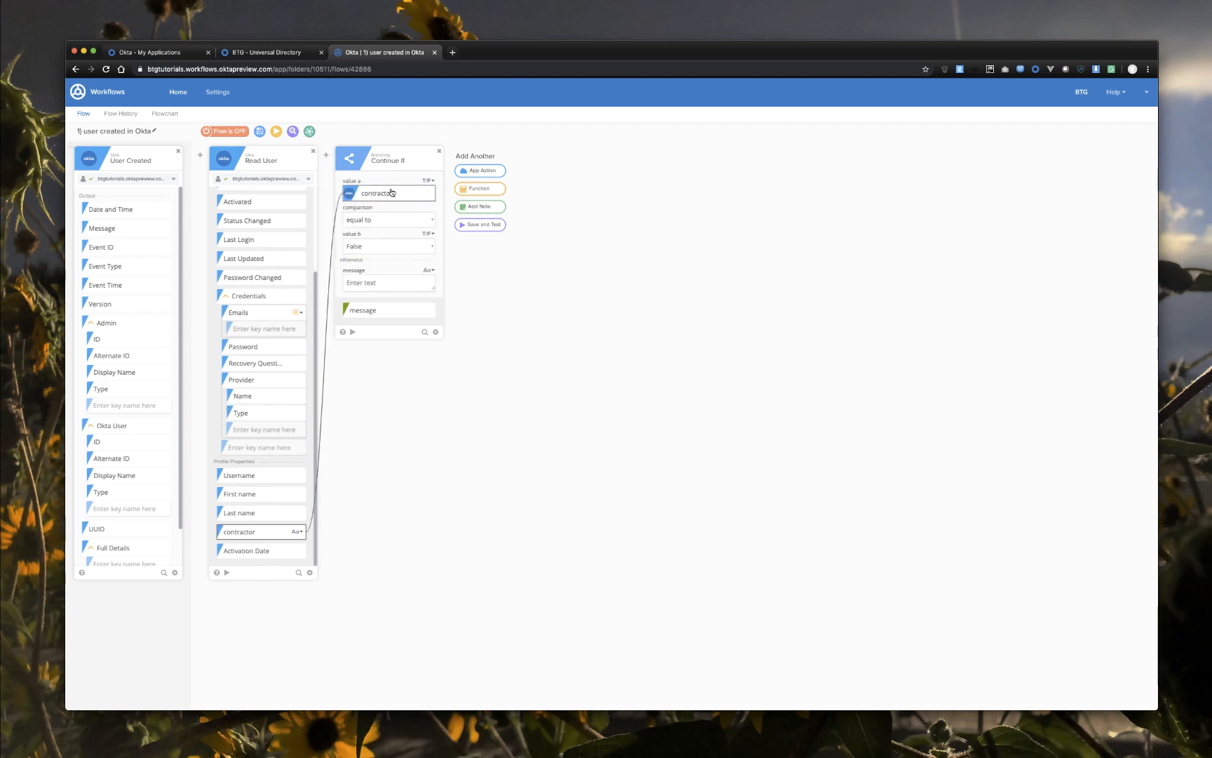
click(377, 246)
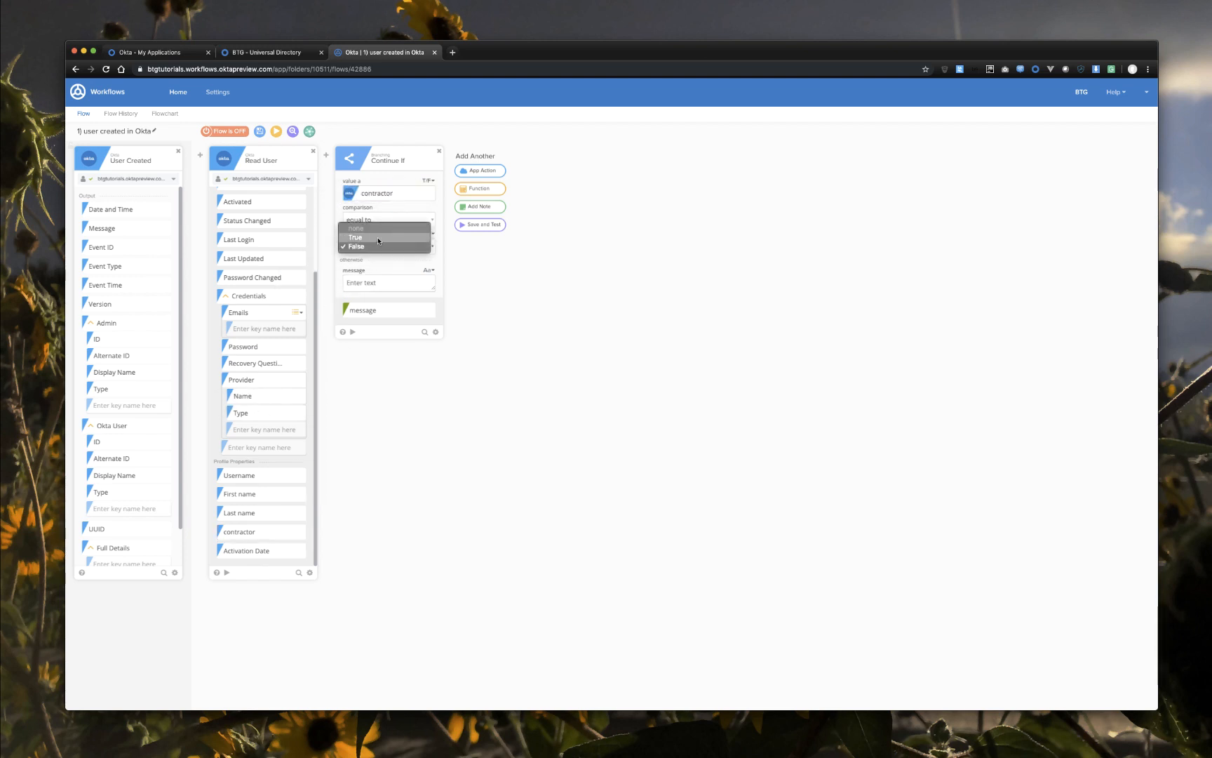
click(378, 239)
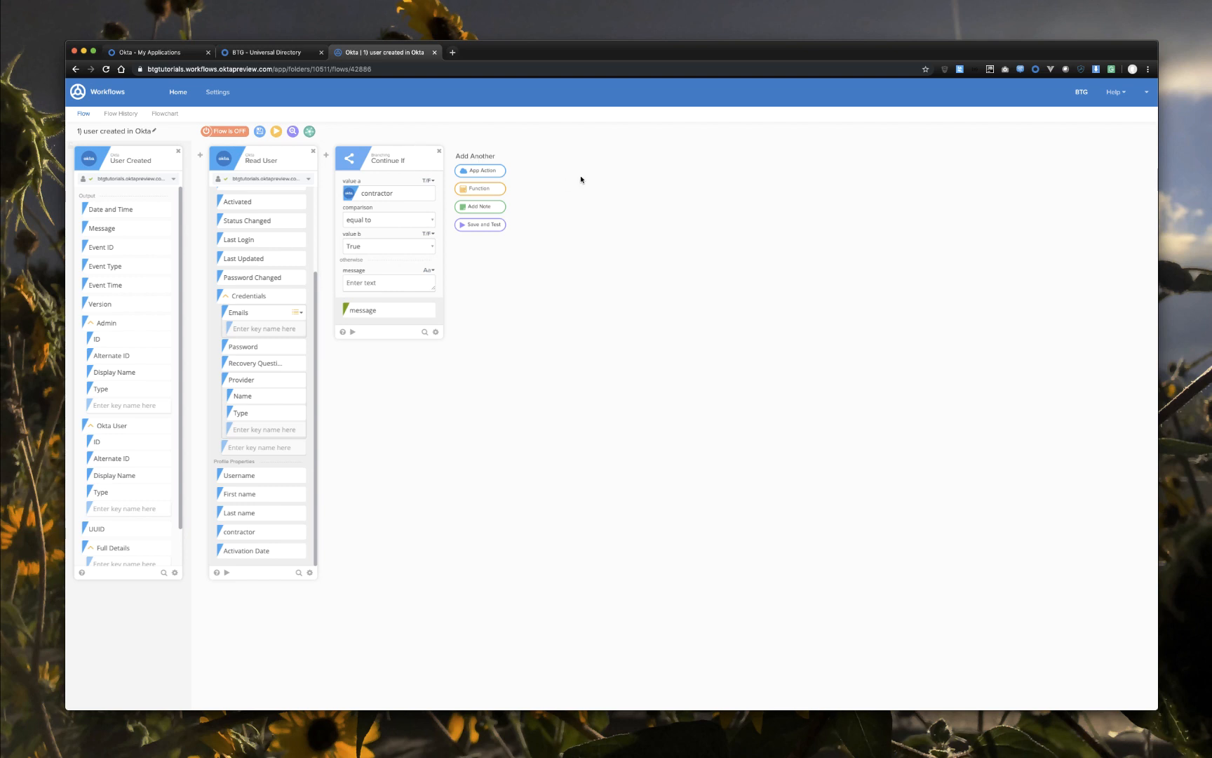
Step: Set the Continue If message to "User is not a contractor" and save the flow
click(397, 282)
text(User is not a contractor)
click(260, 132)
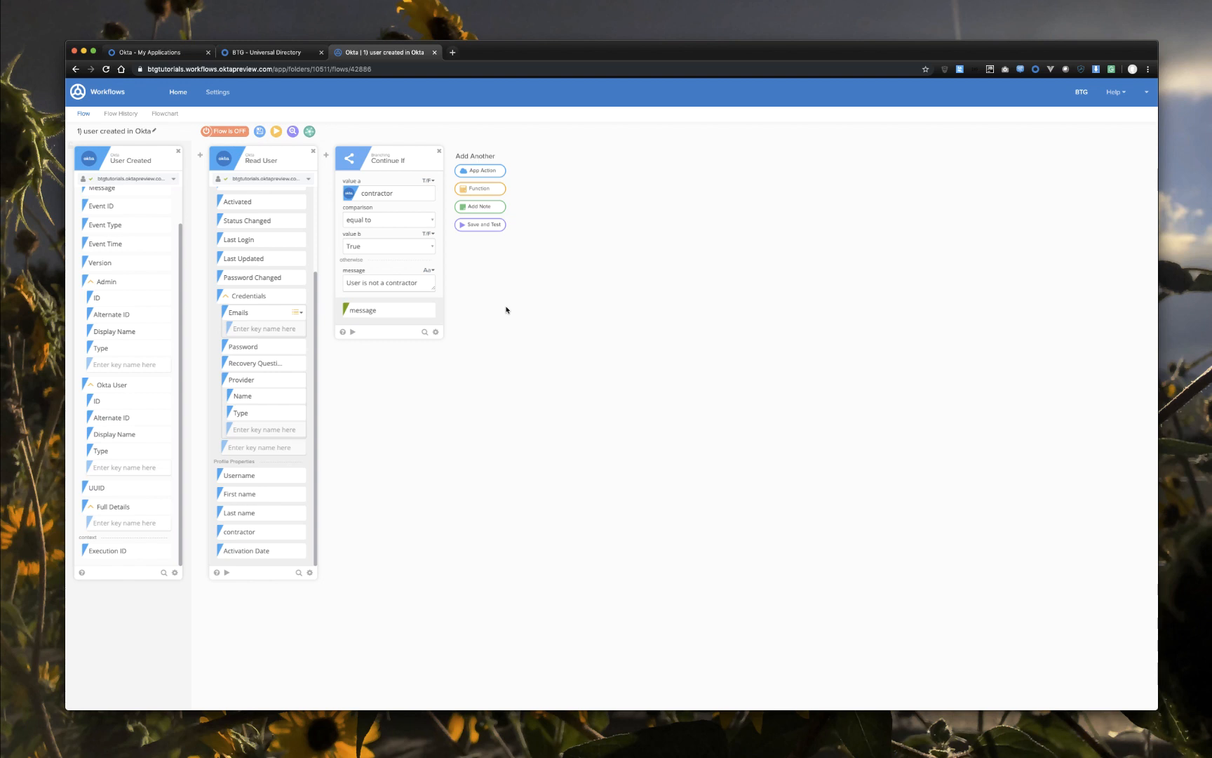
Step: Add the Date & Time Add function and map Read User's Activation Date to its start date
click(485, 191)
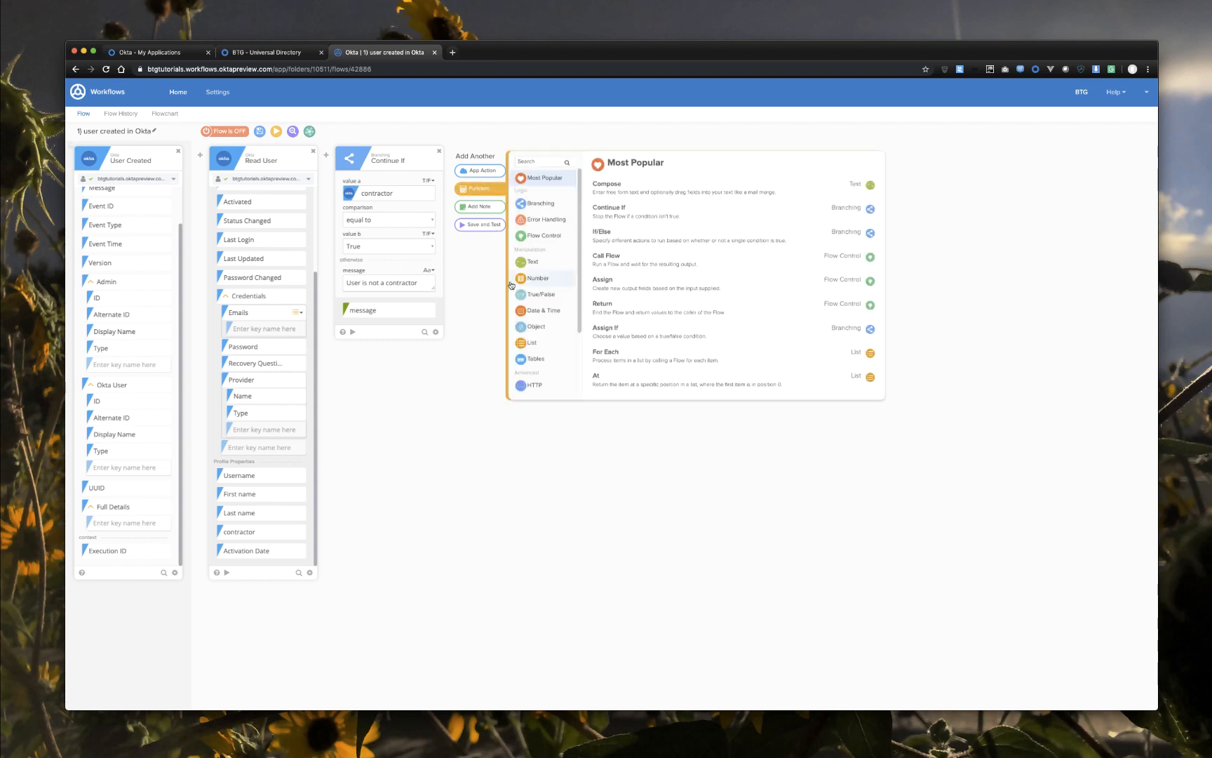
click(541, 309)
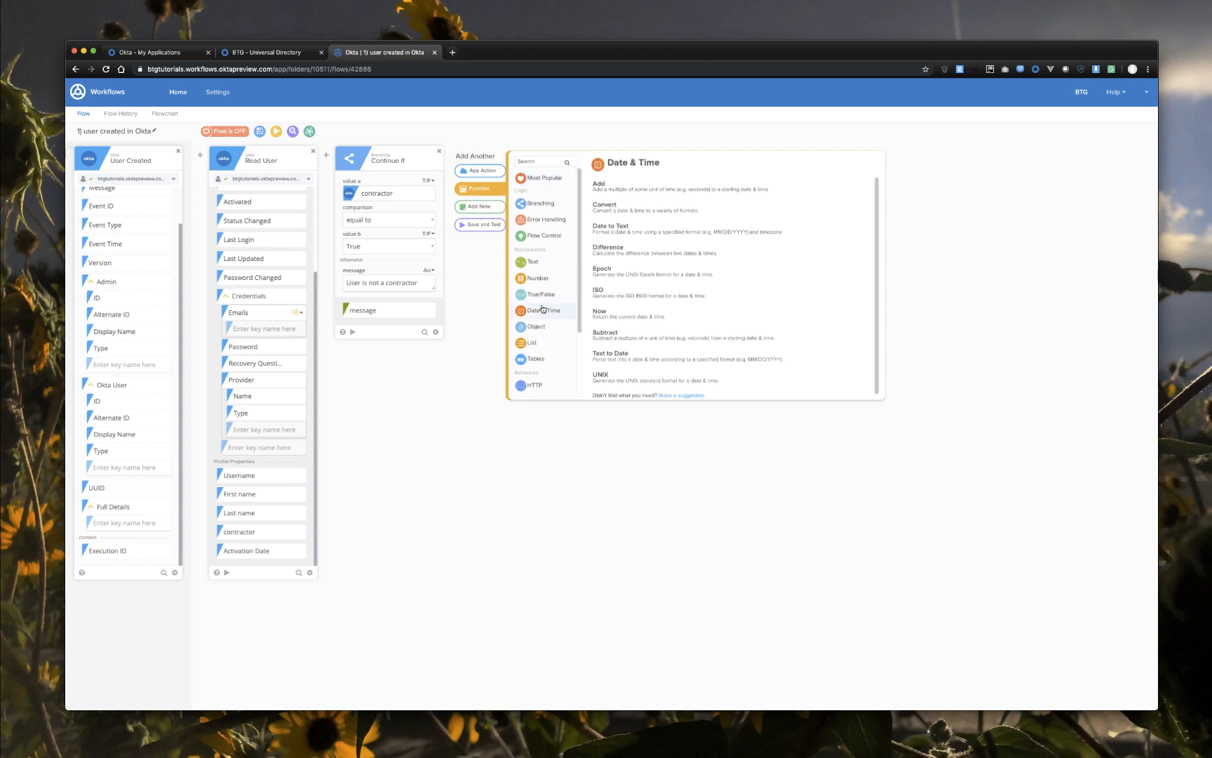
click(604, 184)
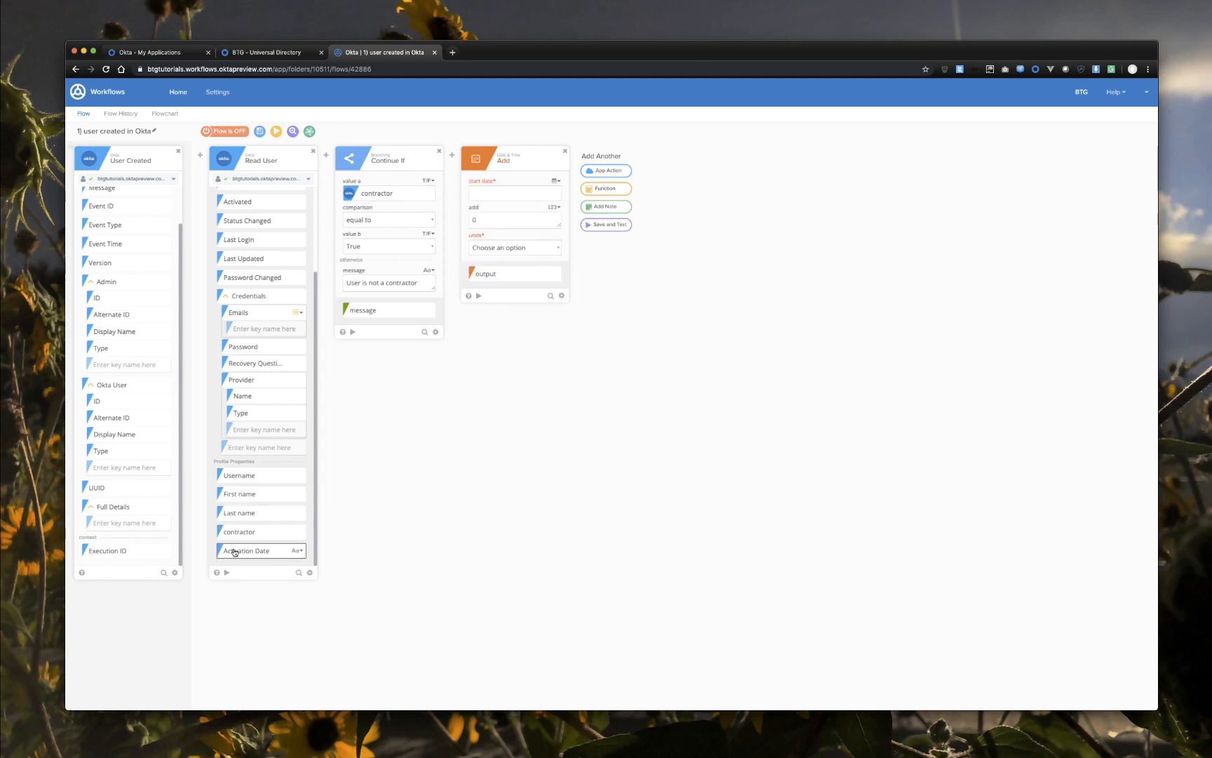
drag(233, 552, 509, 195)
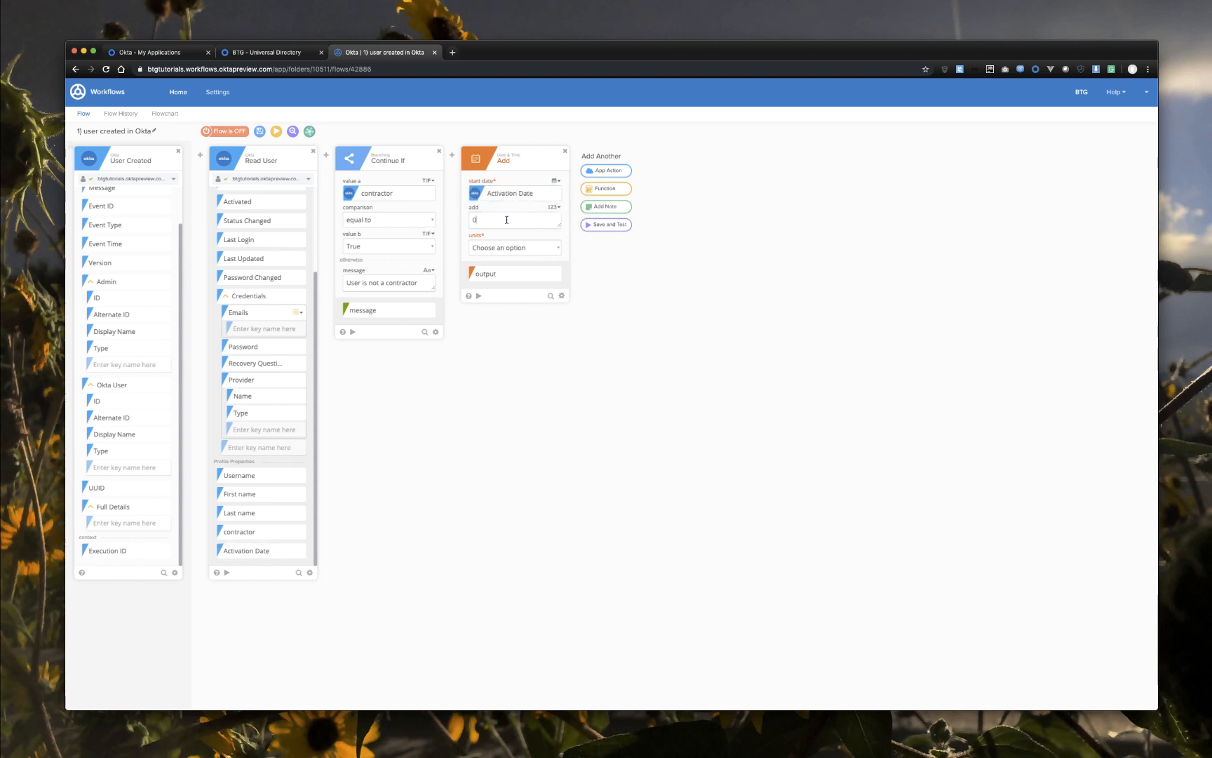
Step: Set the Add function to add 30 days to the start date and save the flow
click(506, 220)
text(30)
click(550, 249)
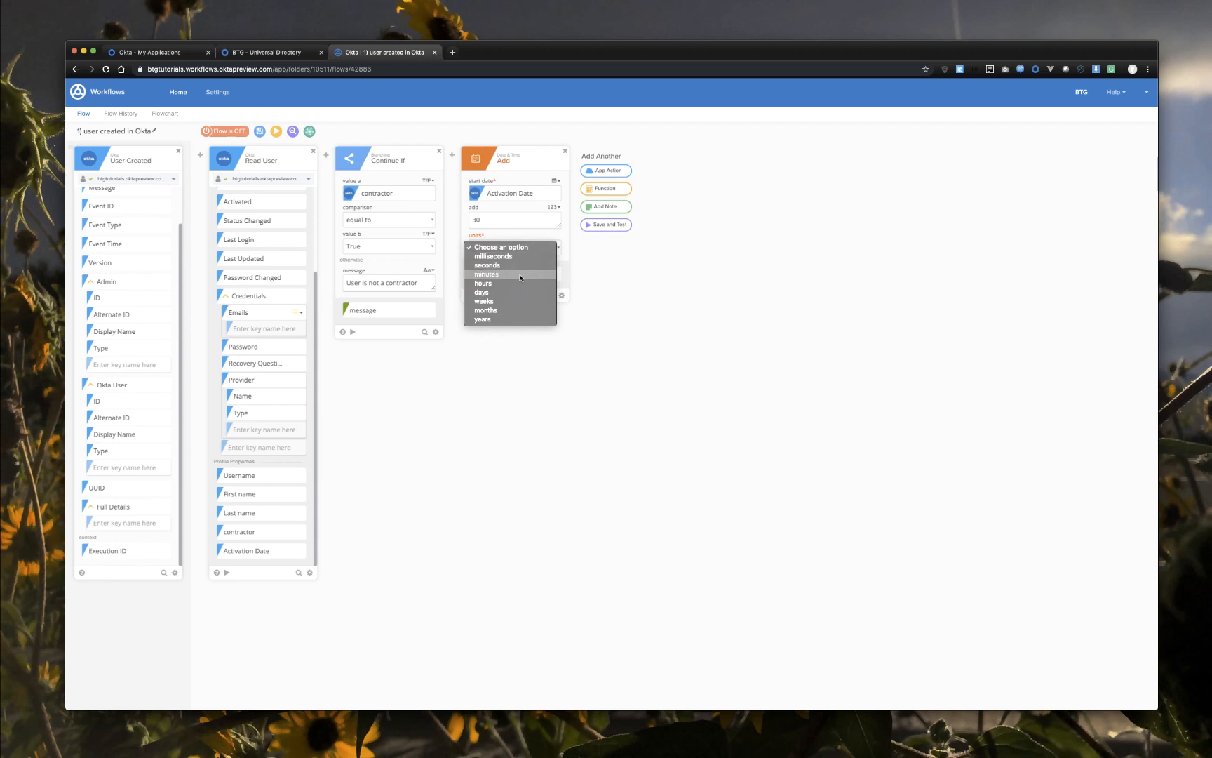
click(520, 291)
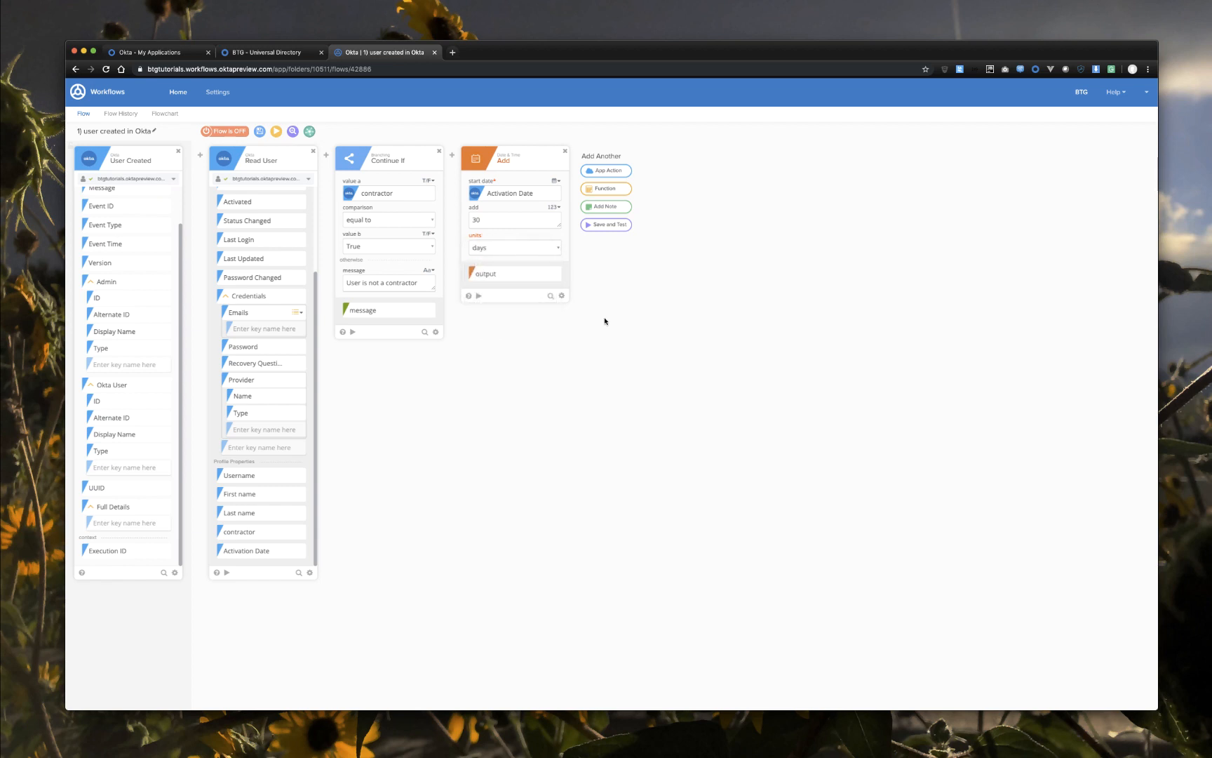
click(261, 132)
Step: Rename the output of the date Add function as suspendDate
click(562, 297)
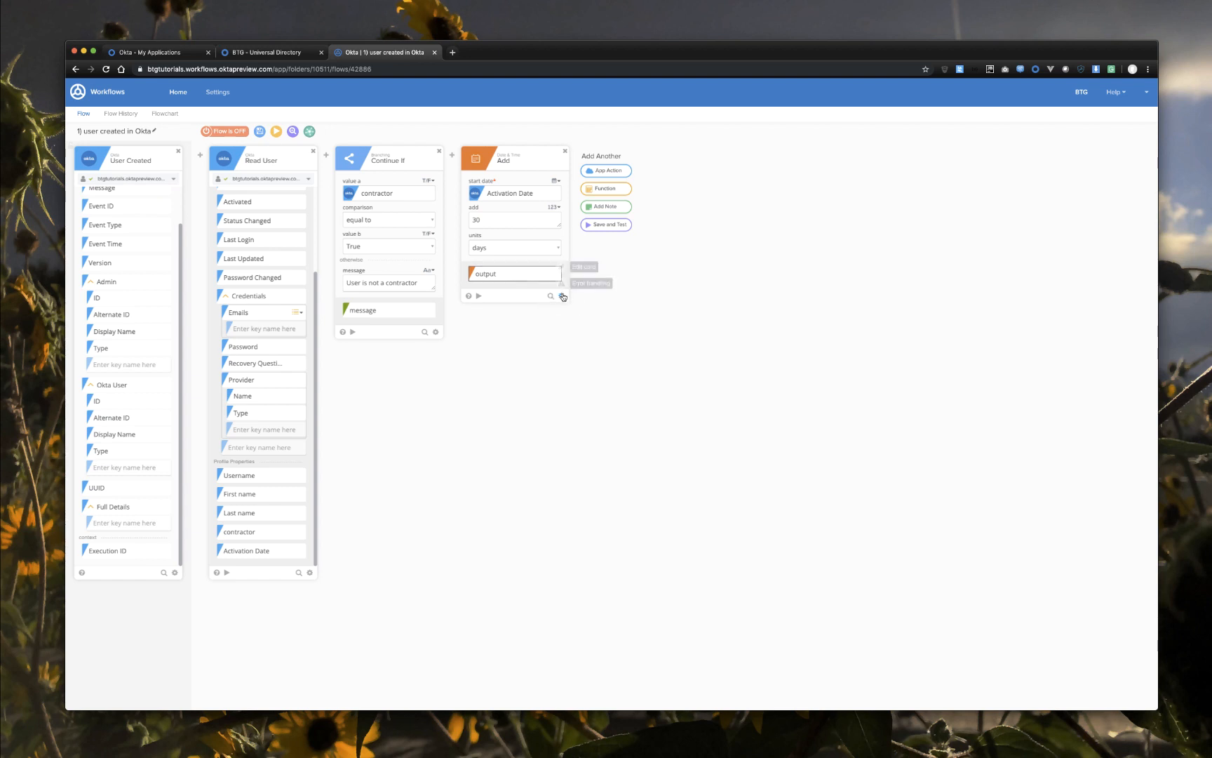
click(583, 267)
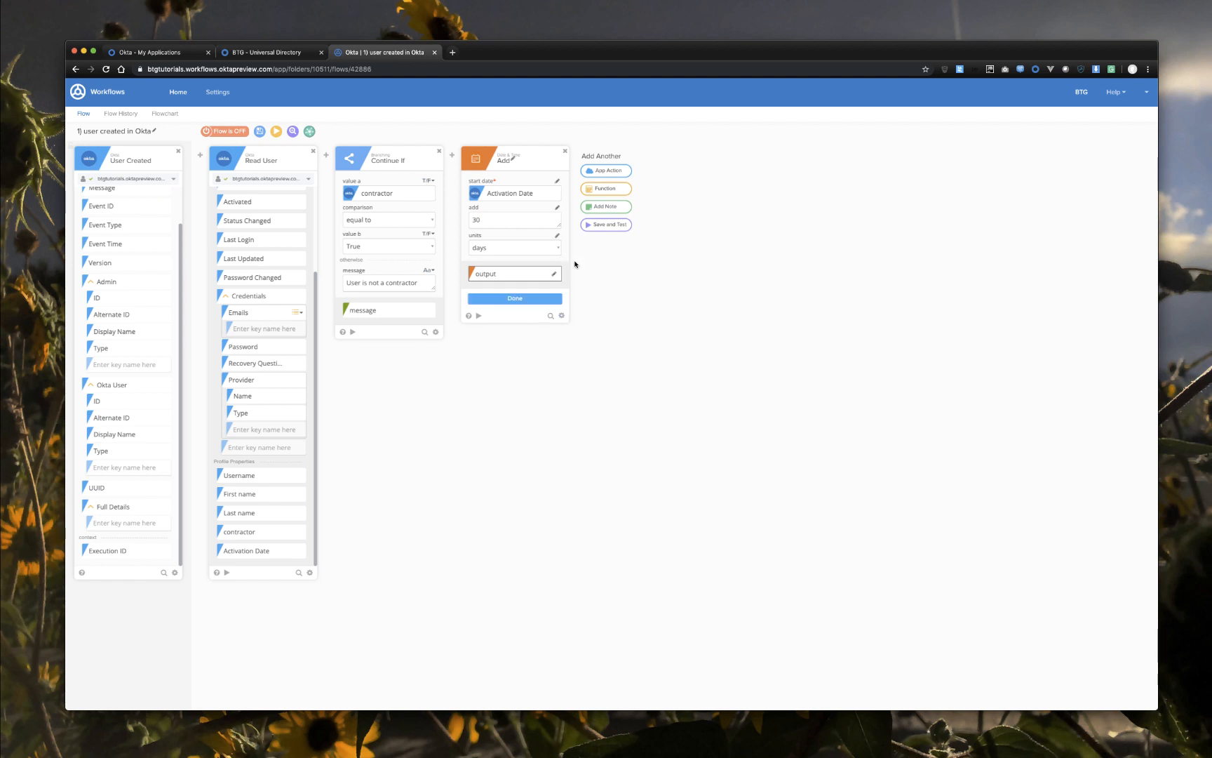
double_click(502, 274)
text(suspendDate)
click(503, 297)
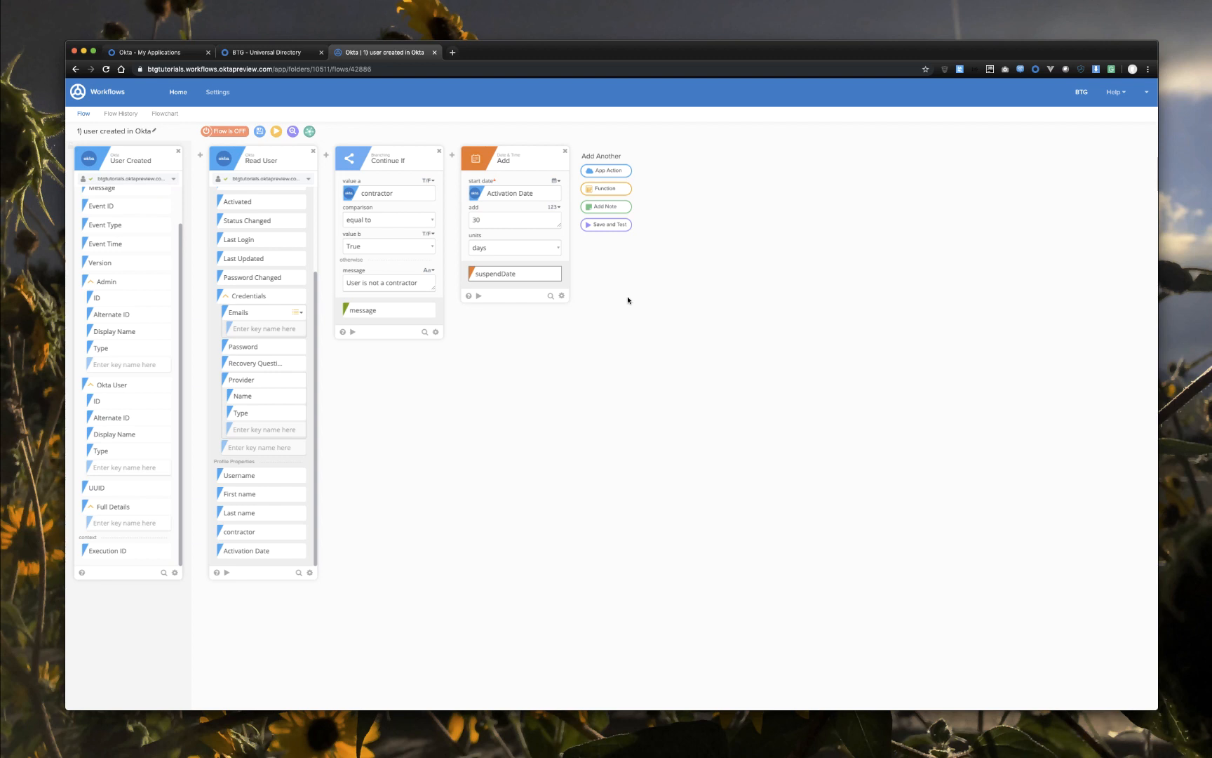
Step: Add a Tables Create Row function that uses the contractor access table from the Shared Folder
click(607, 191)
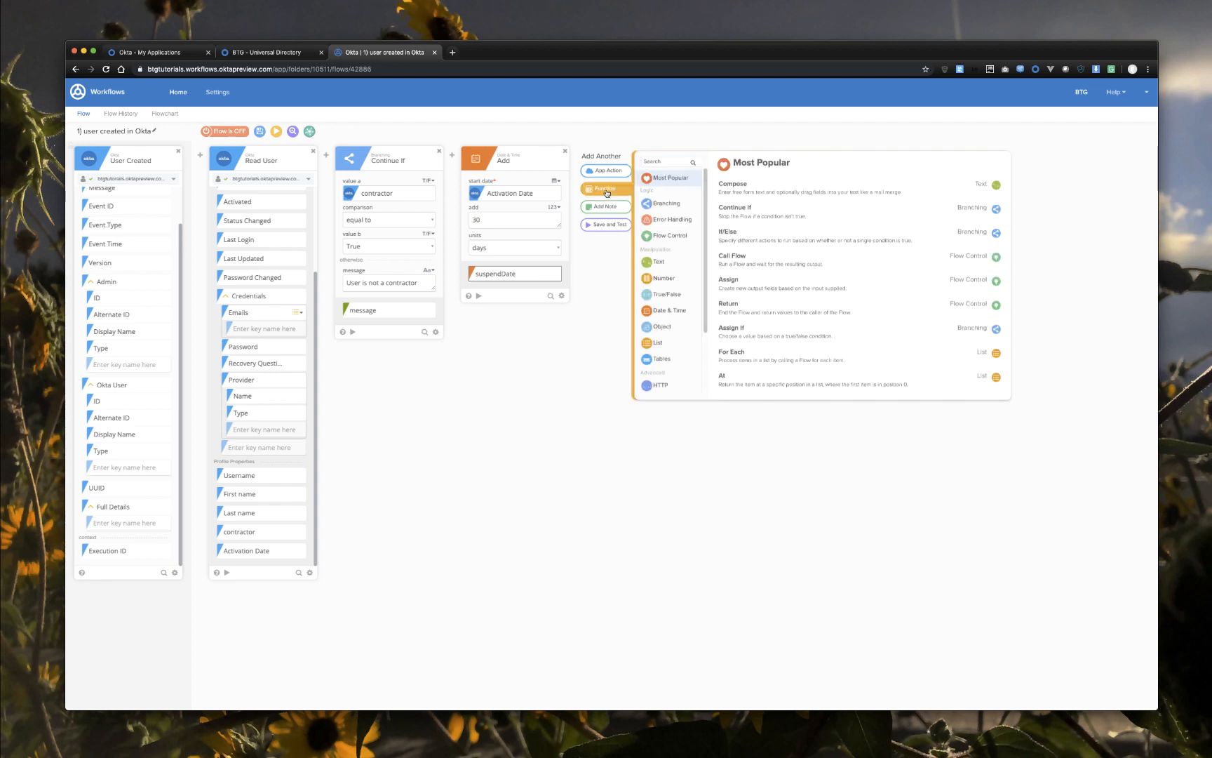
click(653, 361)
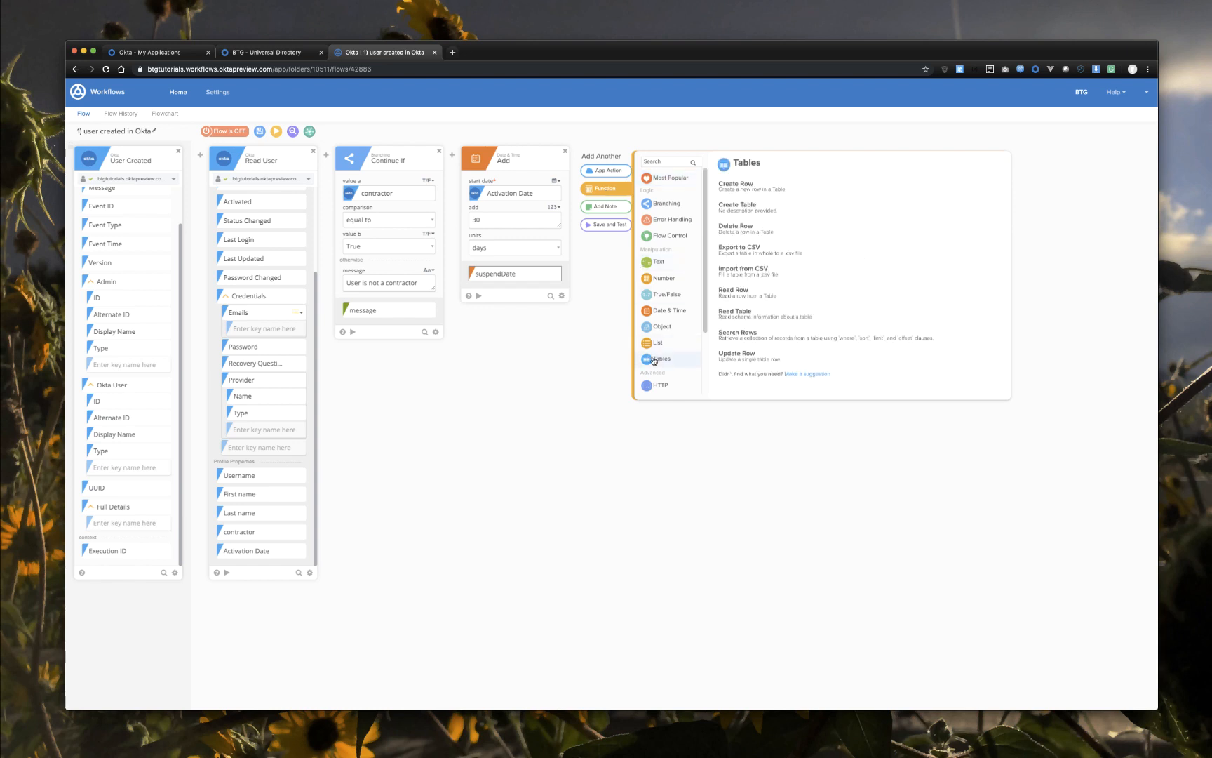
click(741, 188)
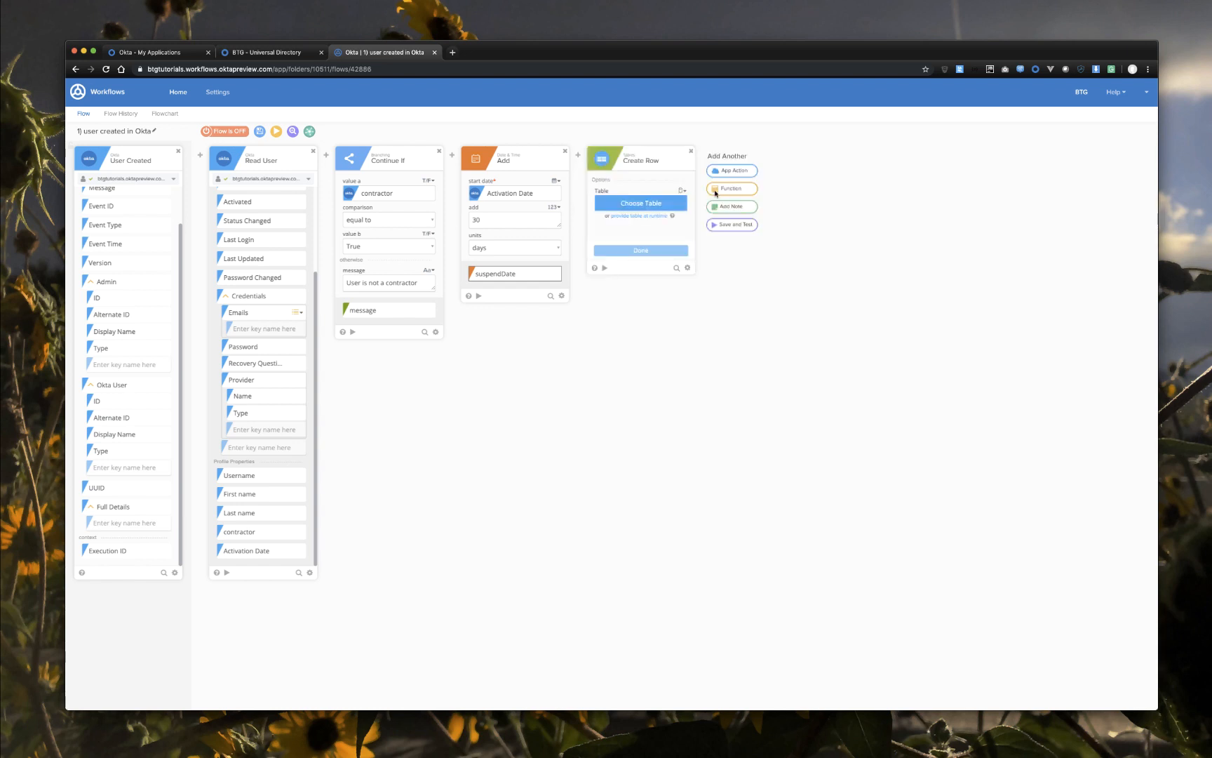
click(646, 203)
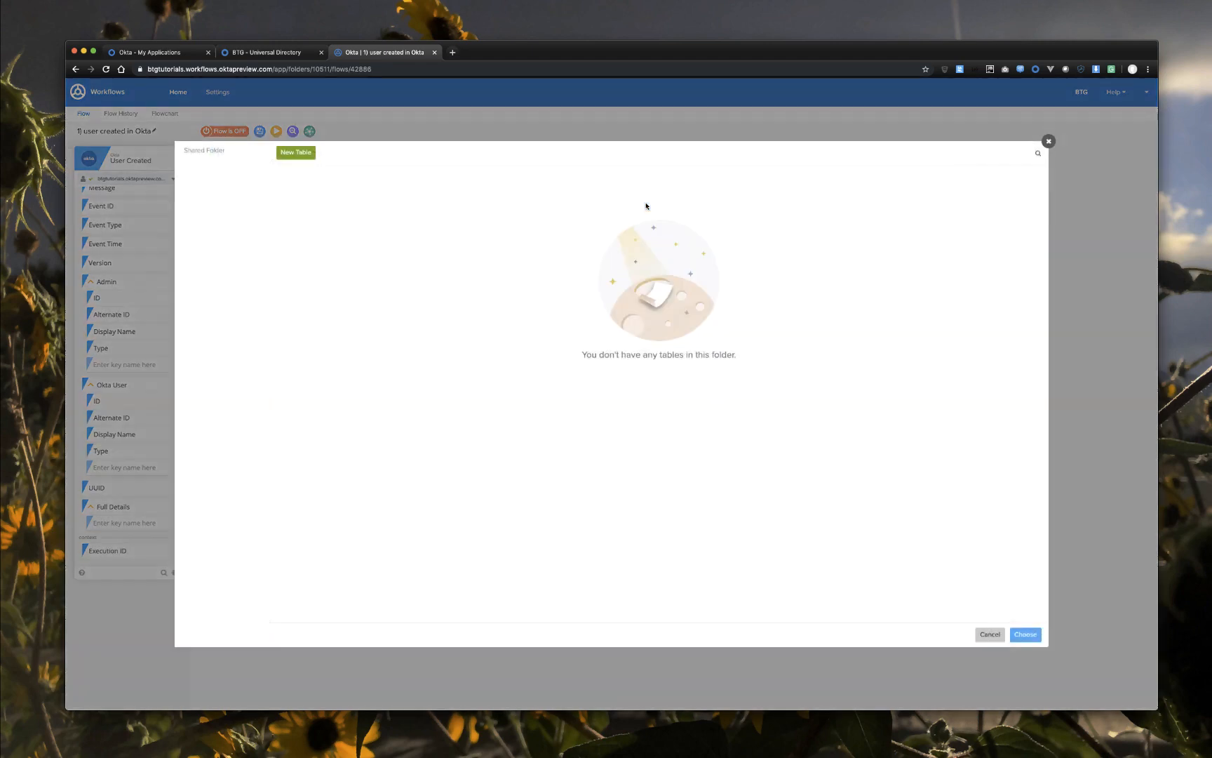
click(214, 151)
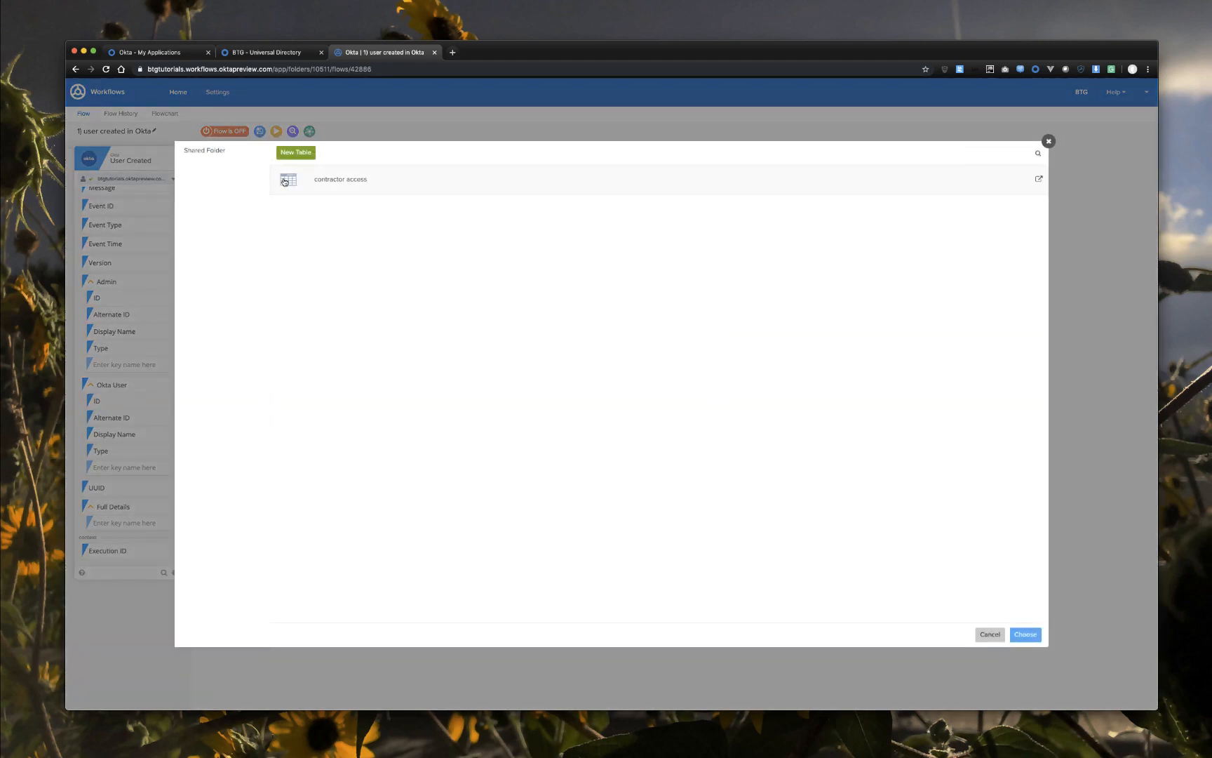
click(318, 181)
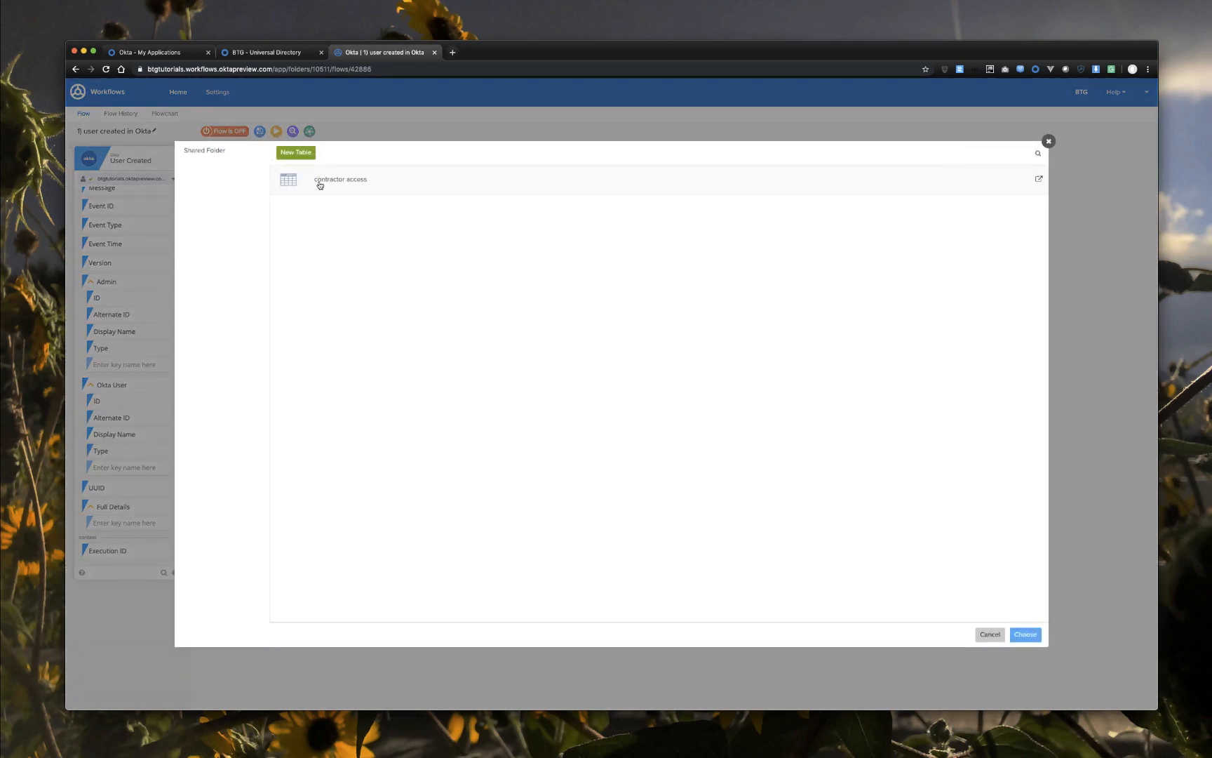
click(1026, 635)
click(653, 256)
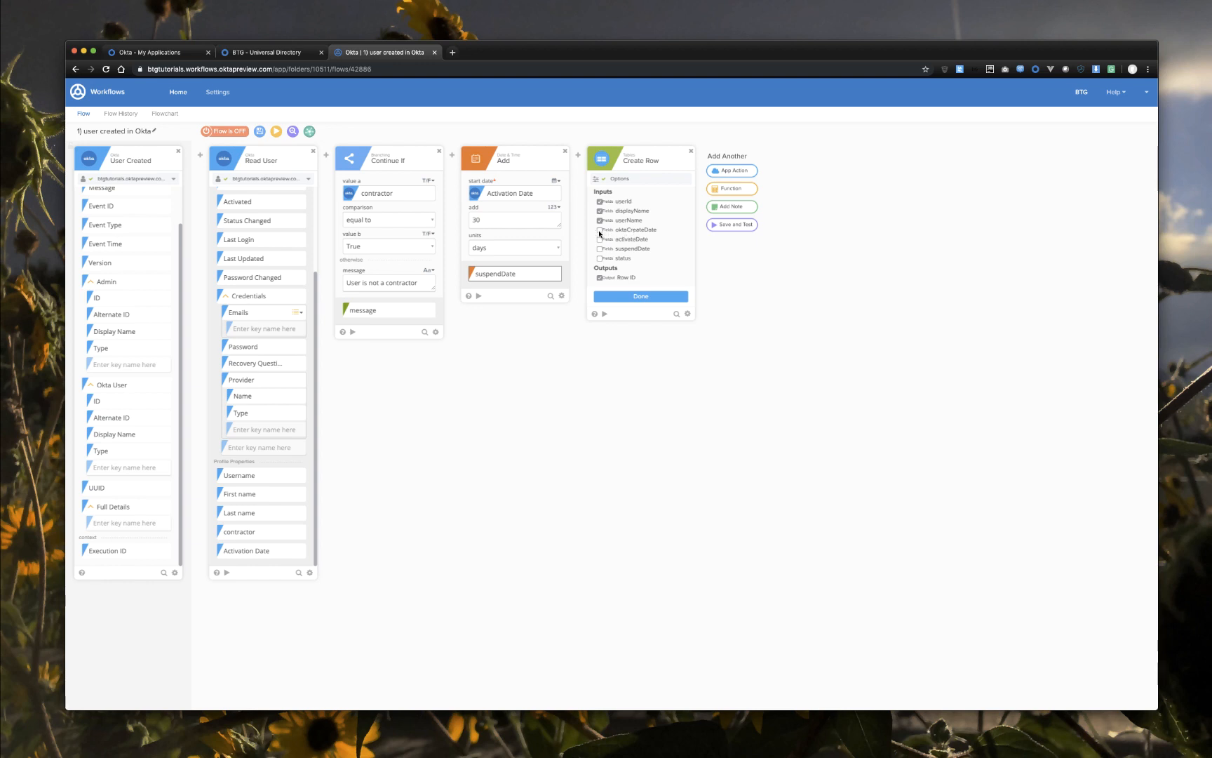
Step: Include all table columns as Create Row inputs: userId, displayName, userName, oktaCreateDate, activateDate, suspendDate and status
click(600, 240)
click(600, 258)
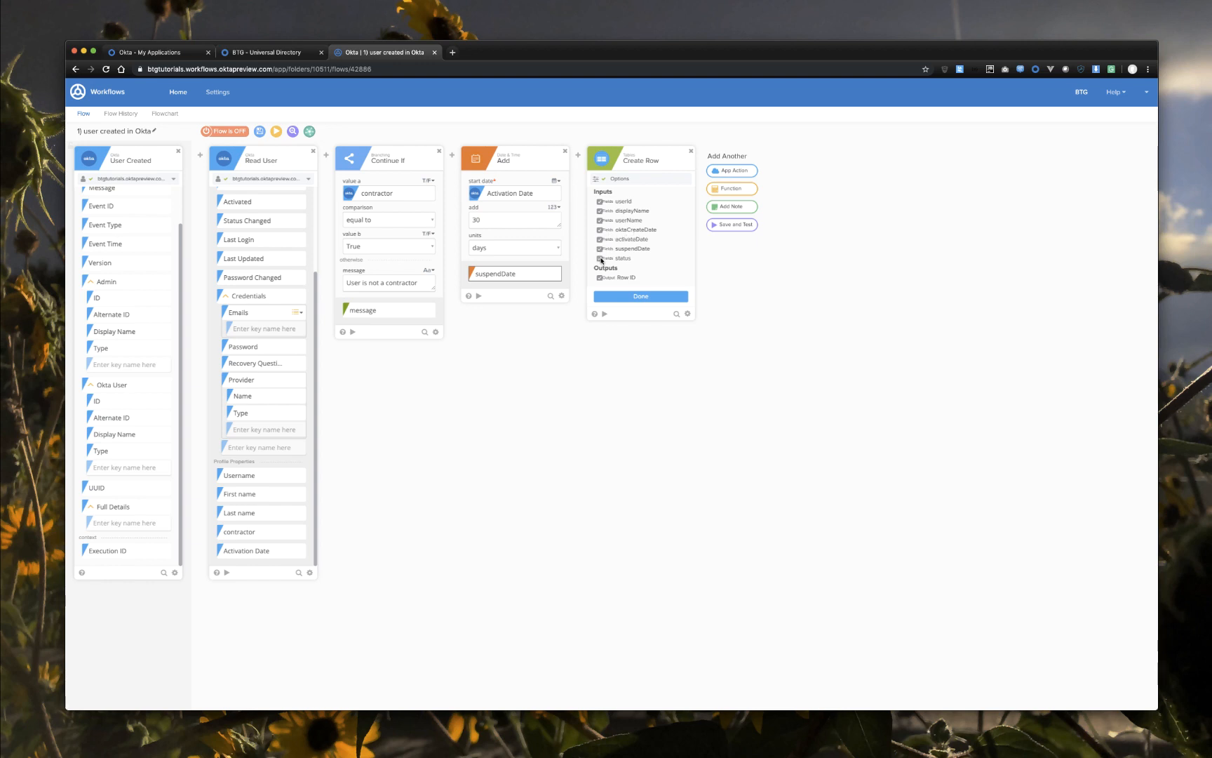
click(652, 295)
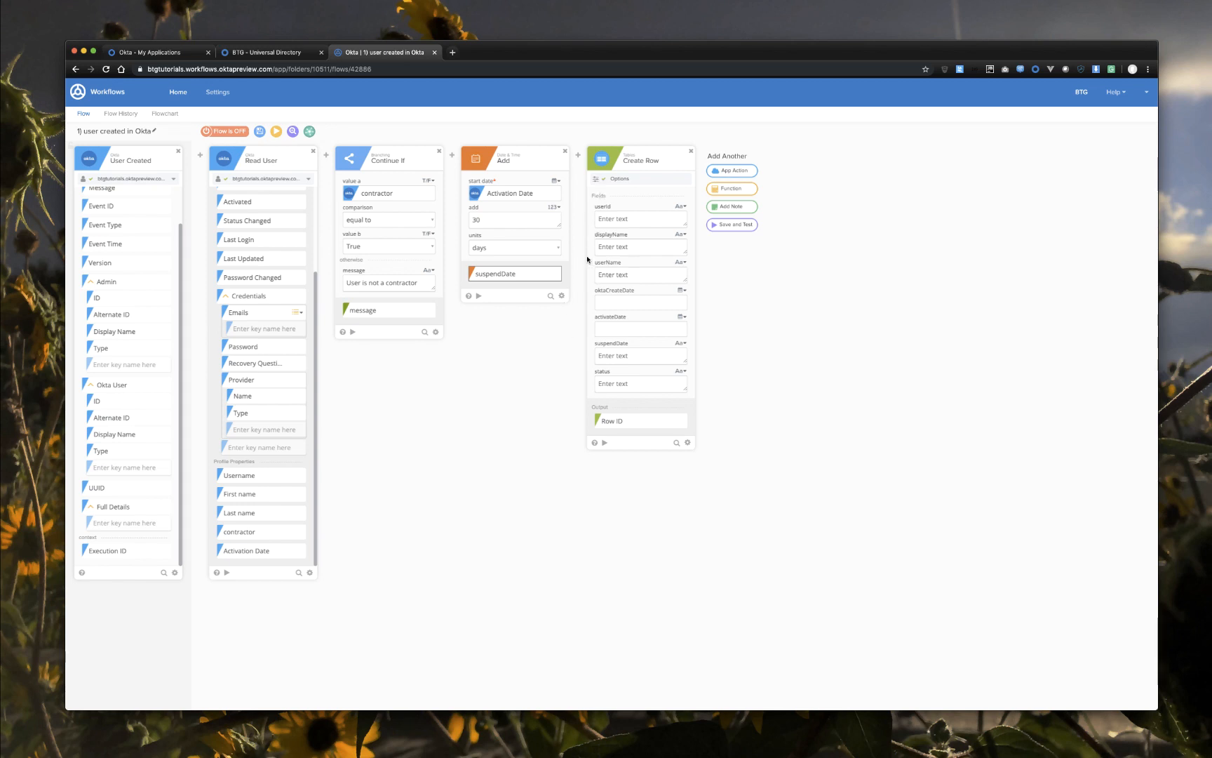
Step: Map Create Row's userId and displayName to the Okta User's ID and Display Name, and userName to Read User's Username
scroll(149, 299, up, 1)
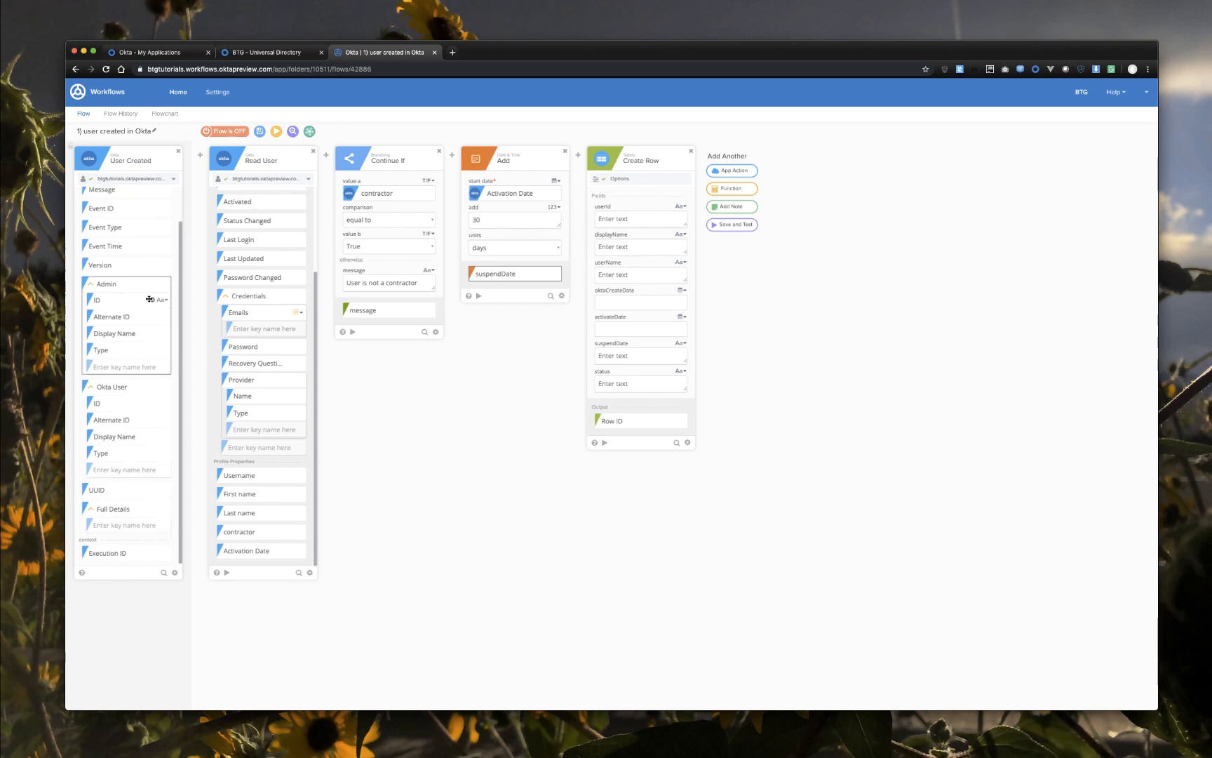
scroll(150, 300, up, 1)
drag(118, 442, 616, 220)
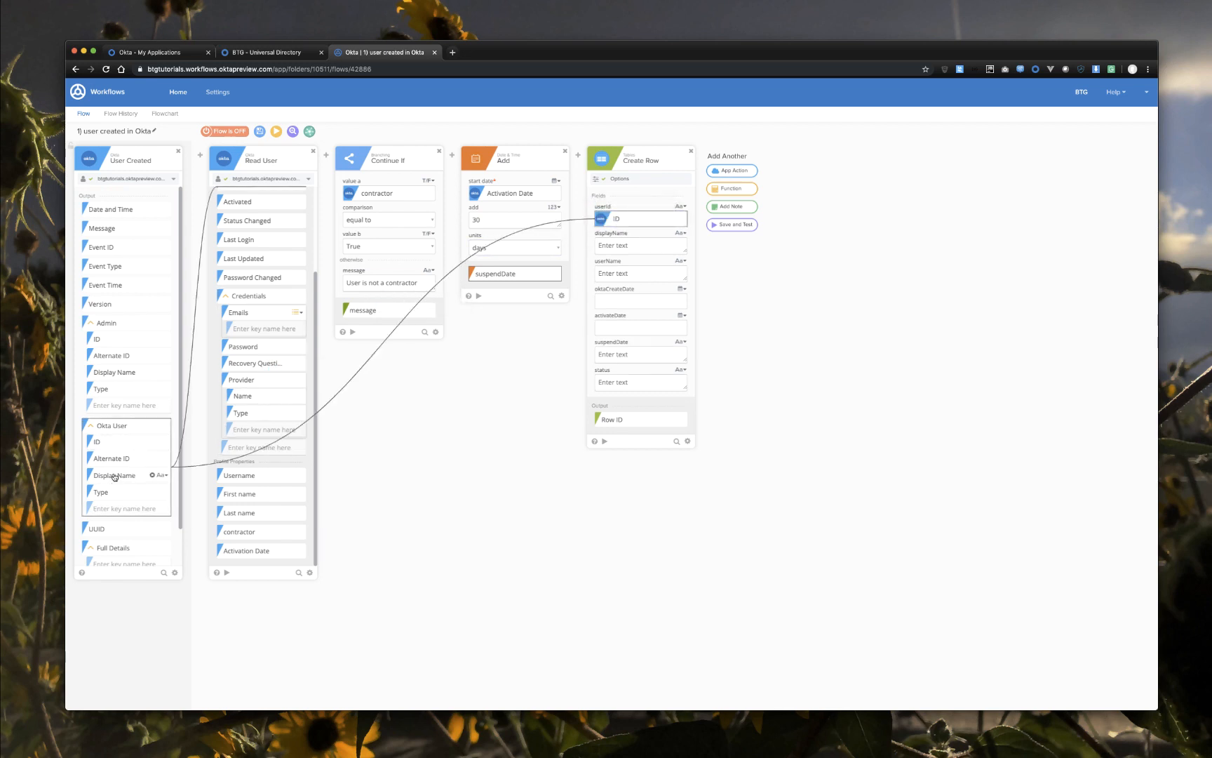
drag(114, 478, 635, 248)
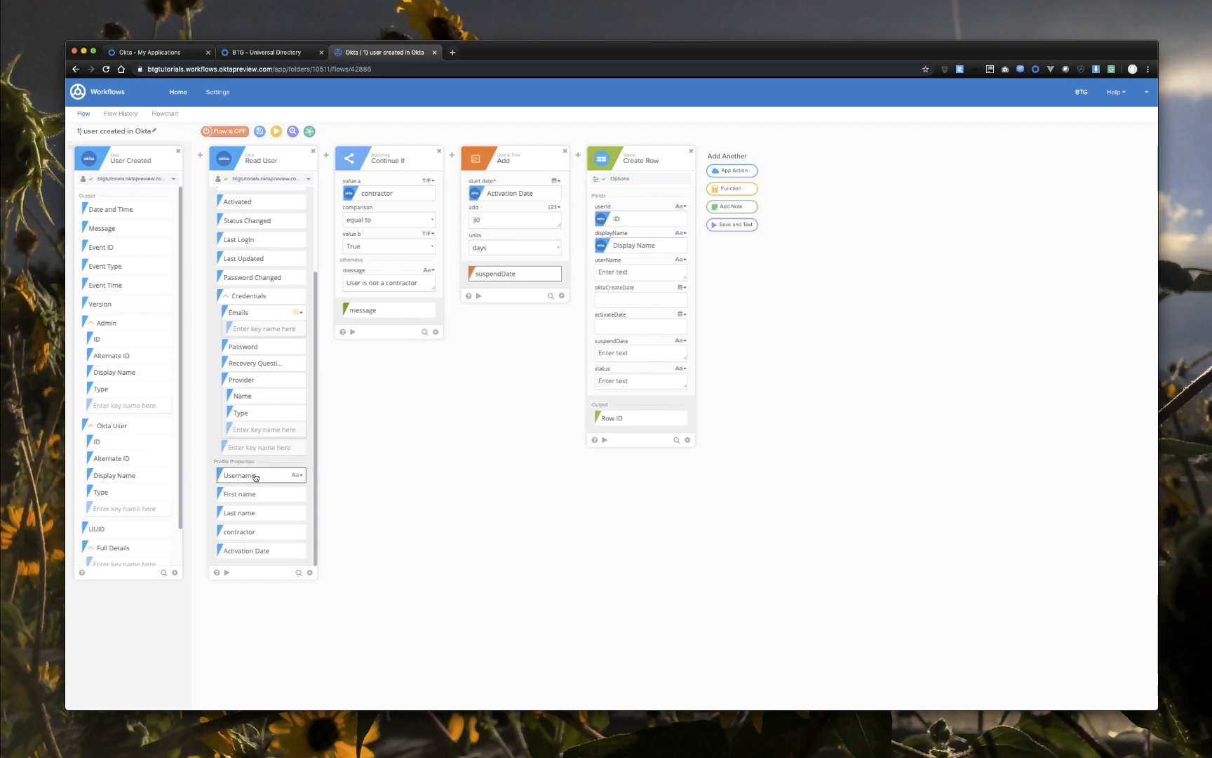
drag(257, 479, 621, 272)
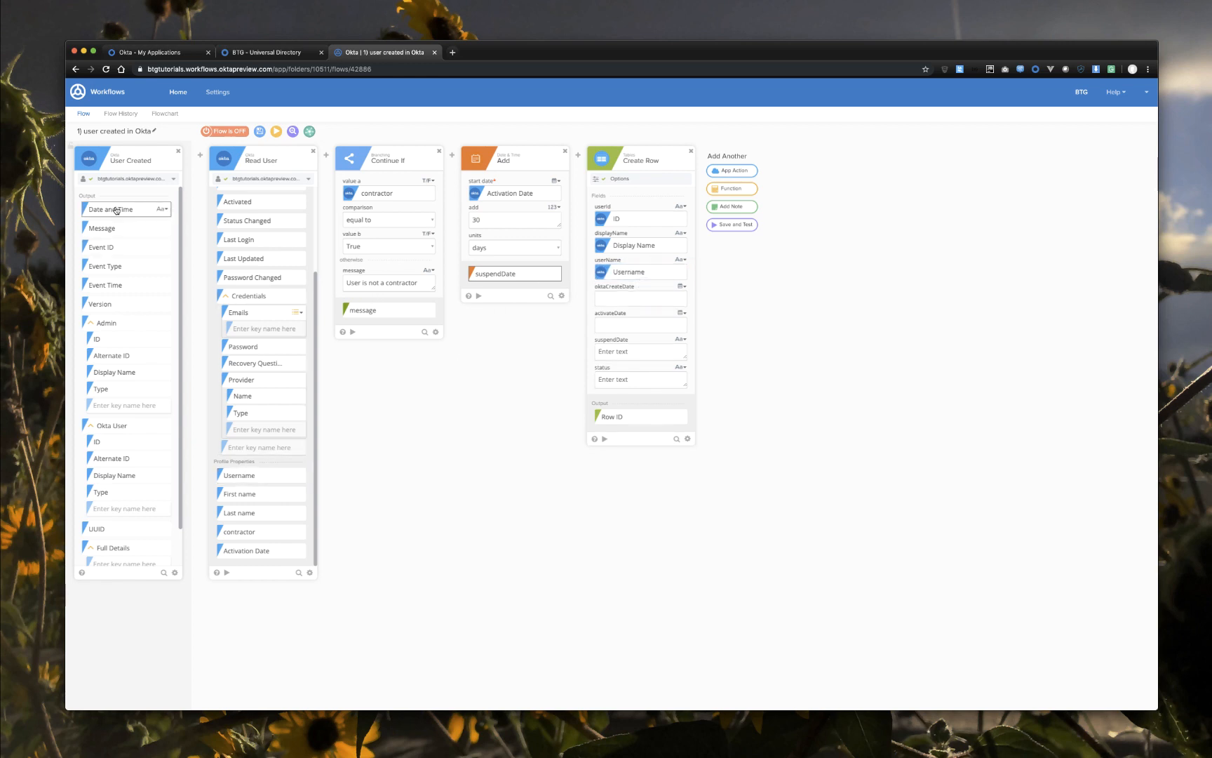
Step: Map oktaCreateDate to Date and Time, activateDate to Activation Date, suspendDate to the Add output and status to Read User's Status, and save the flow
drag(116, 209, 620, 296)
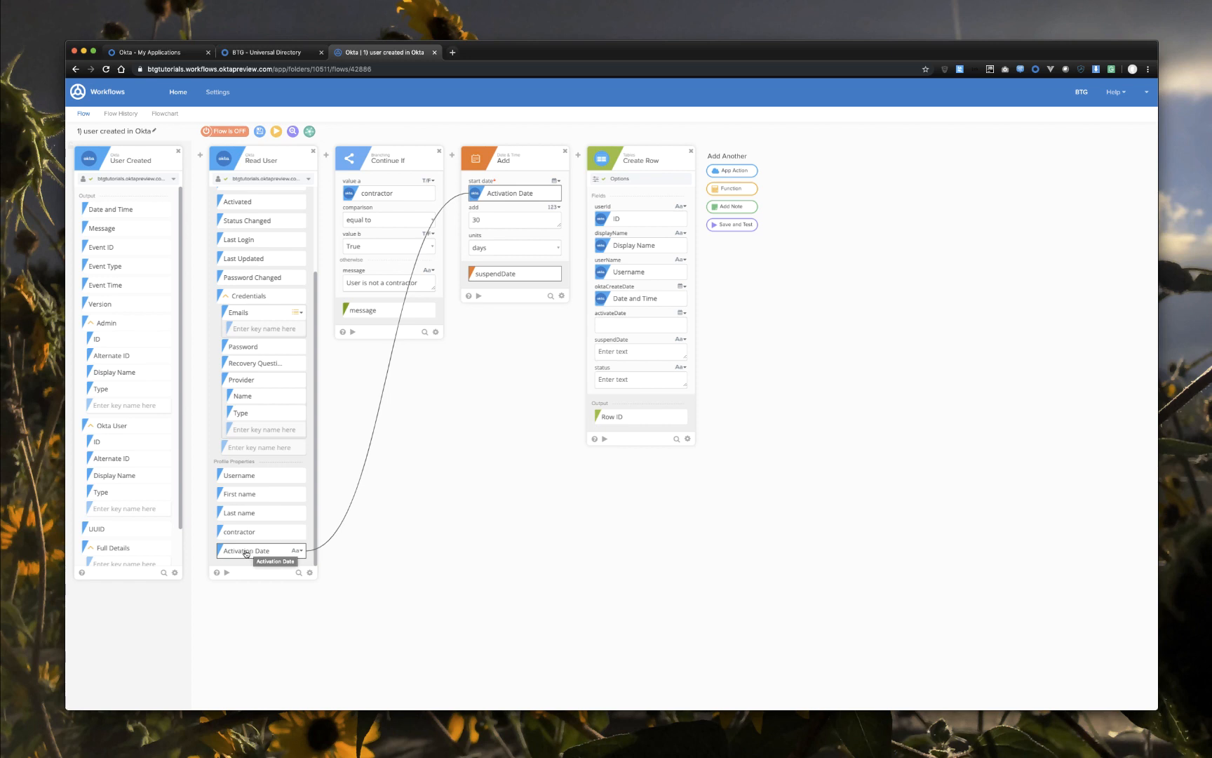
drag(247, 553, 636, 325)
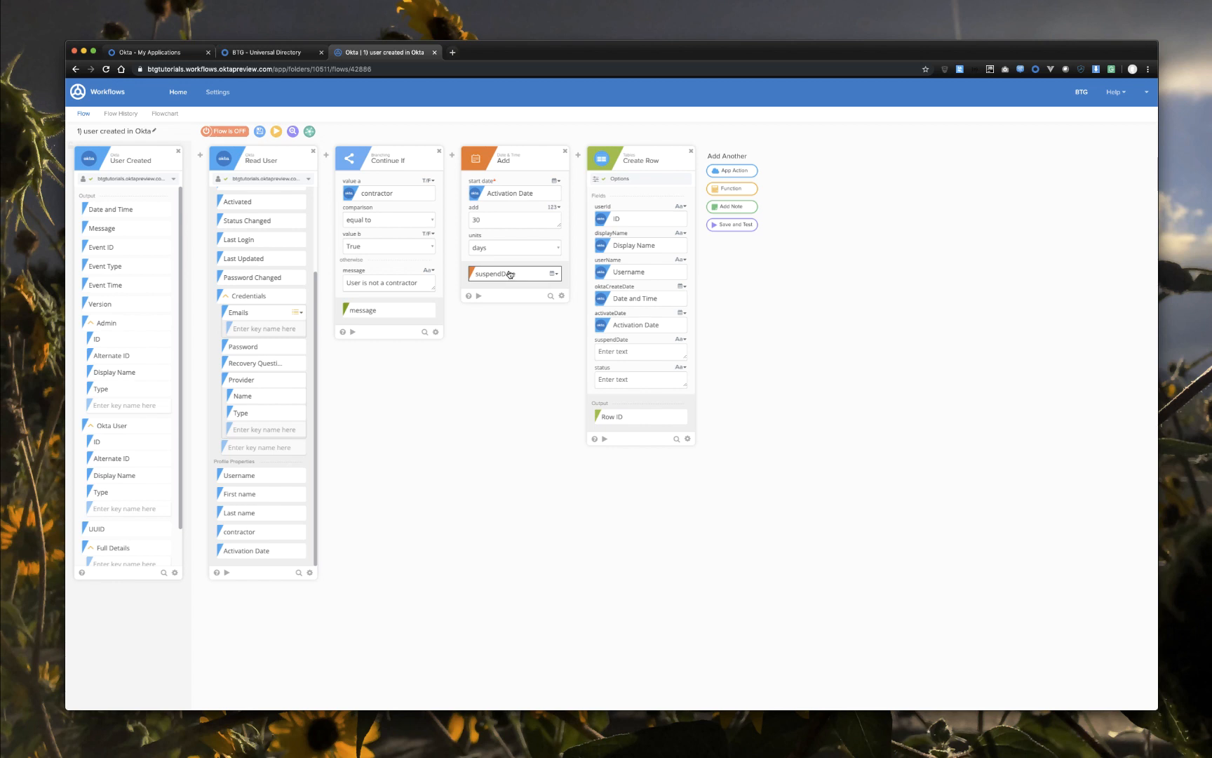
drag(510, 275, 632, 351)
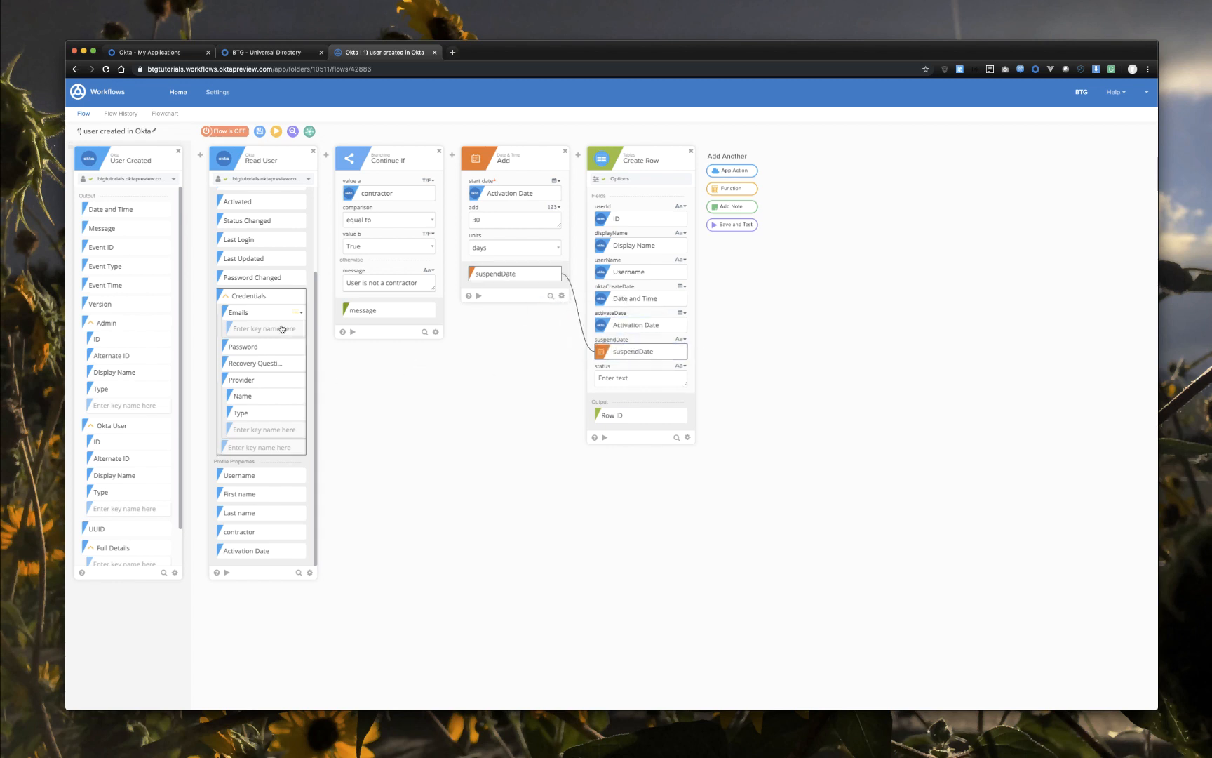
scroll(257, 297, up, 3)
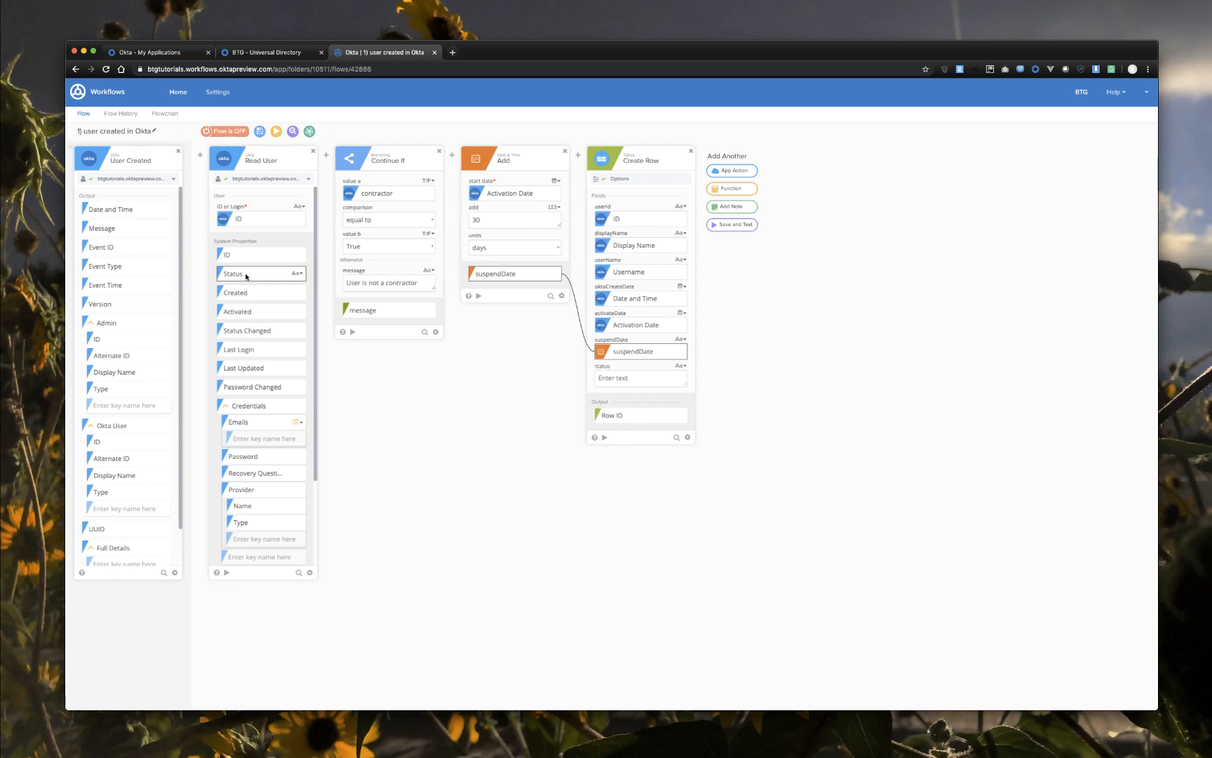
drag(247, 276, 620, 383)
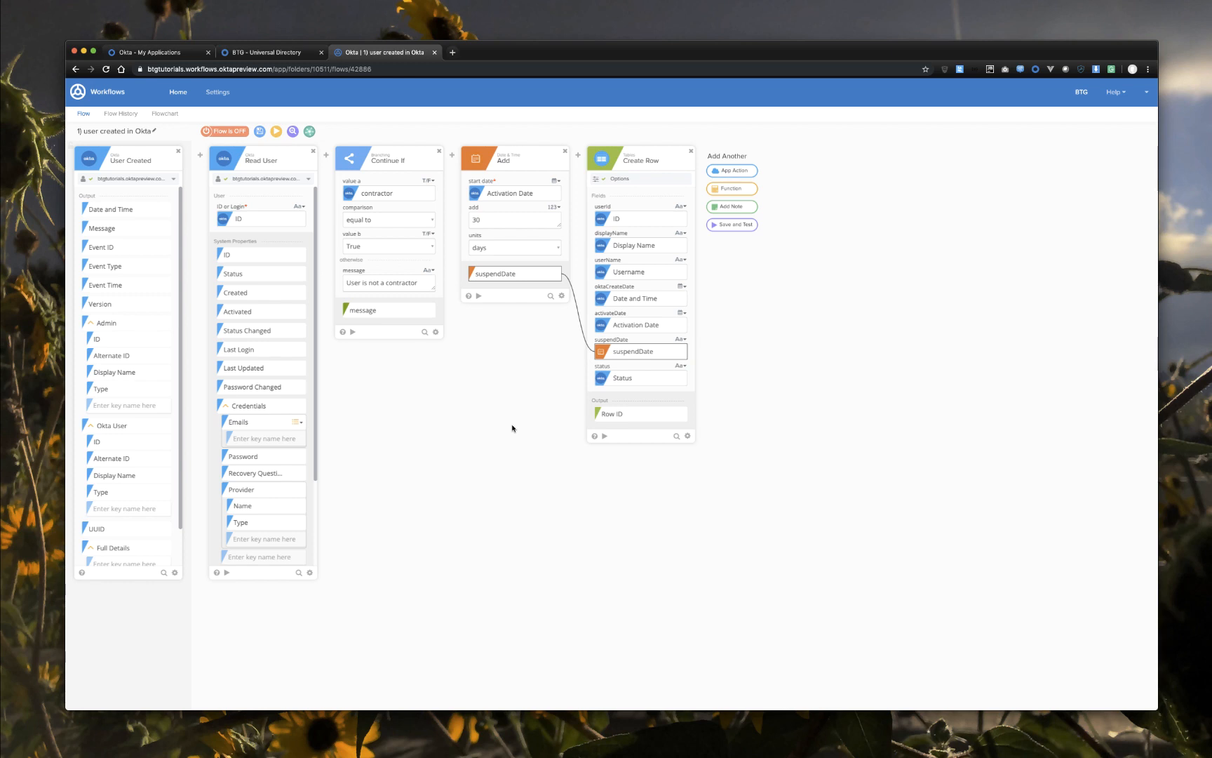
click(260, 134)
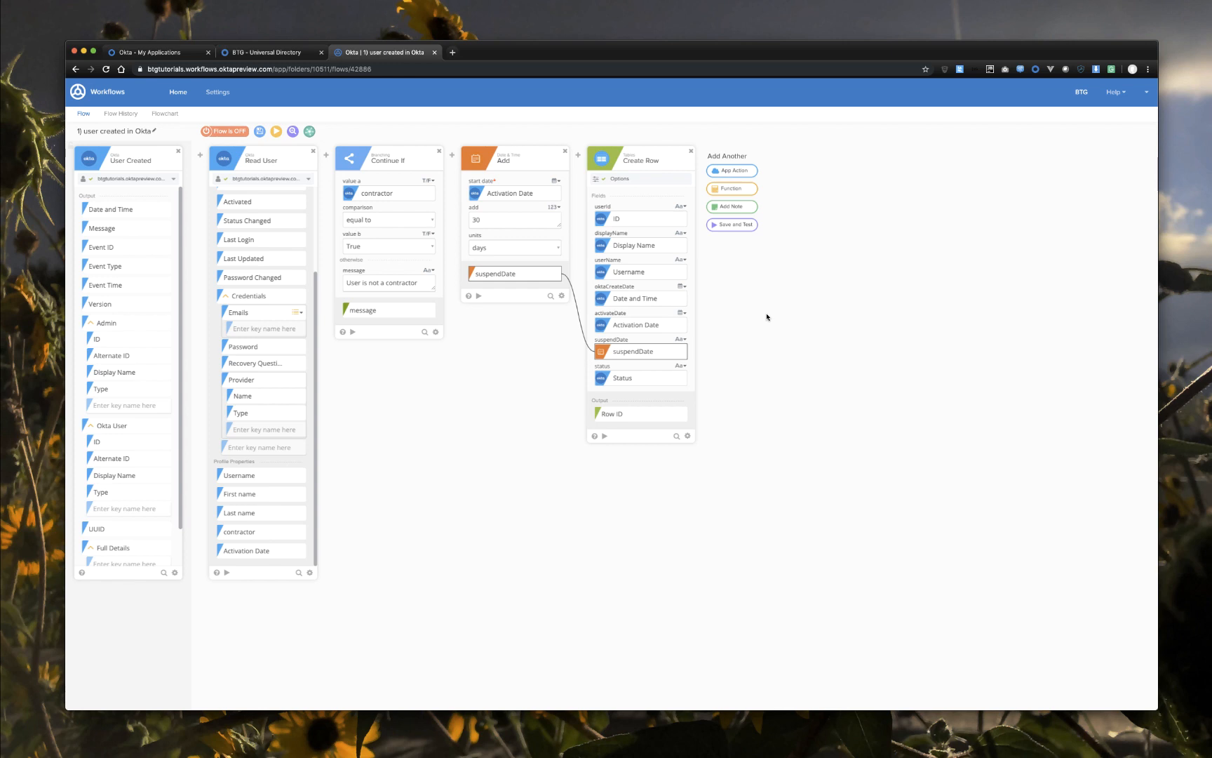
Step: Add a Compose function reading "*New contractor added to Okta*", followed by the Display Name and the Username in parentheses
click(738, 190)
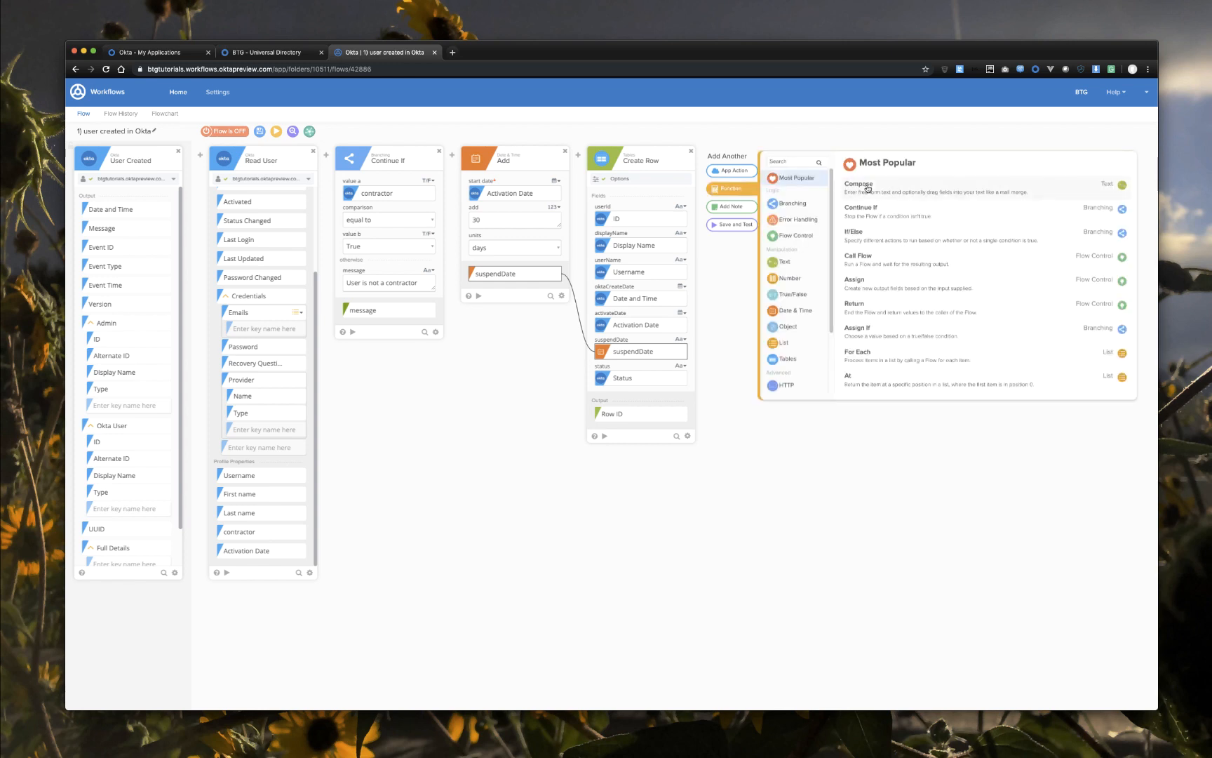
click(860, 185)
click(845, 187)
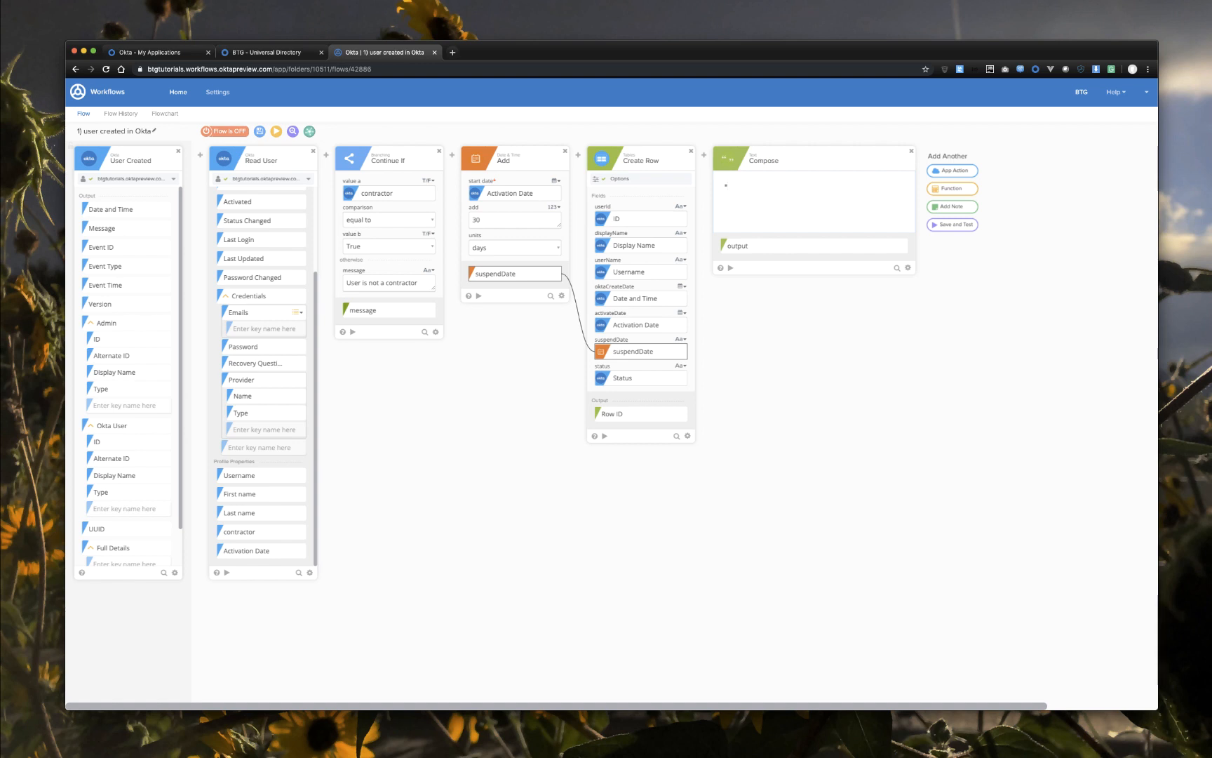
text(*New contractor added to Okta&)
drag(141, 476, 786, 200)
drag(237, 475, 788, 205)
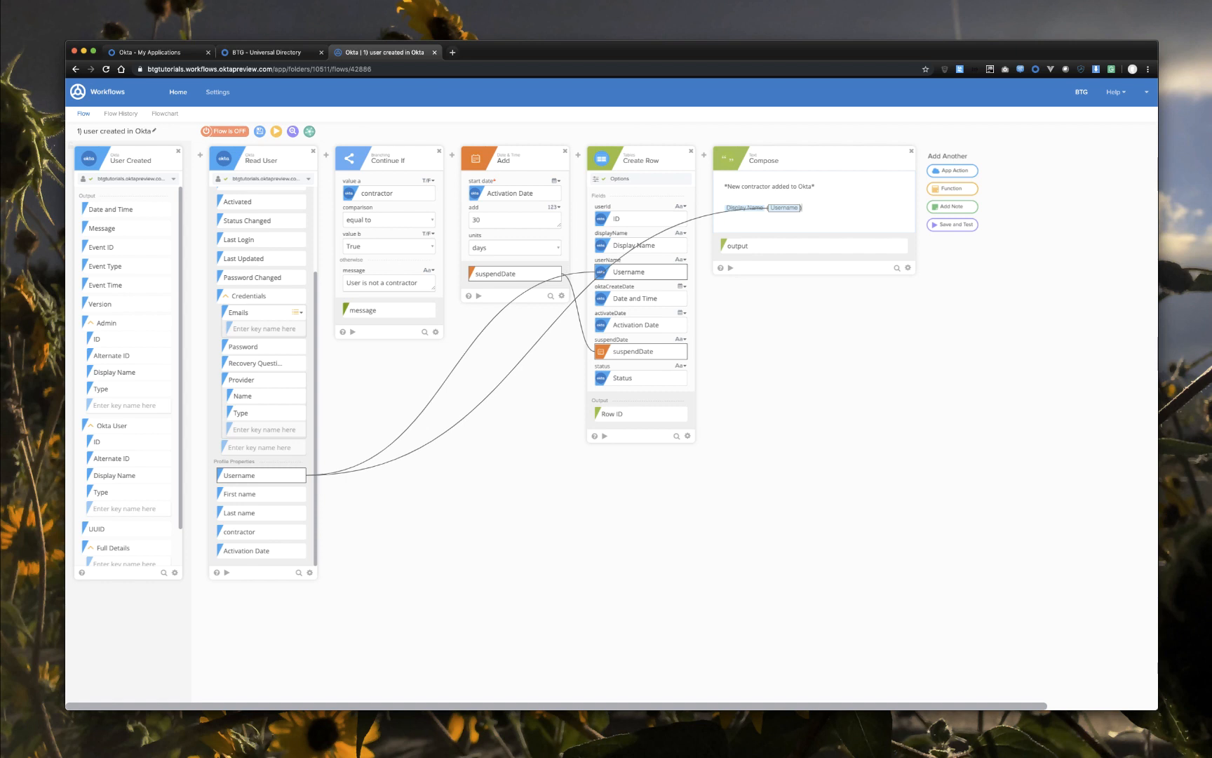
Step: Add "Activation Date:" and "Suspend Date:" lines to the Compose text, filled with the Activation Date and suspendDate fields
key(Return)
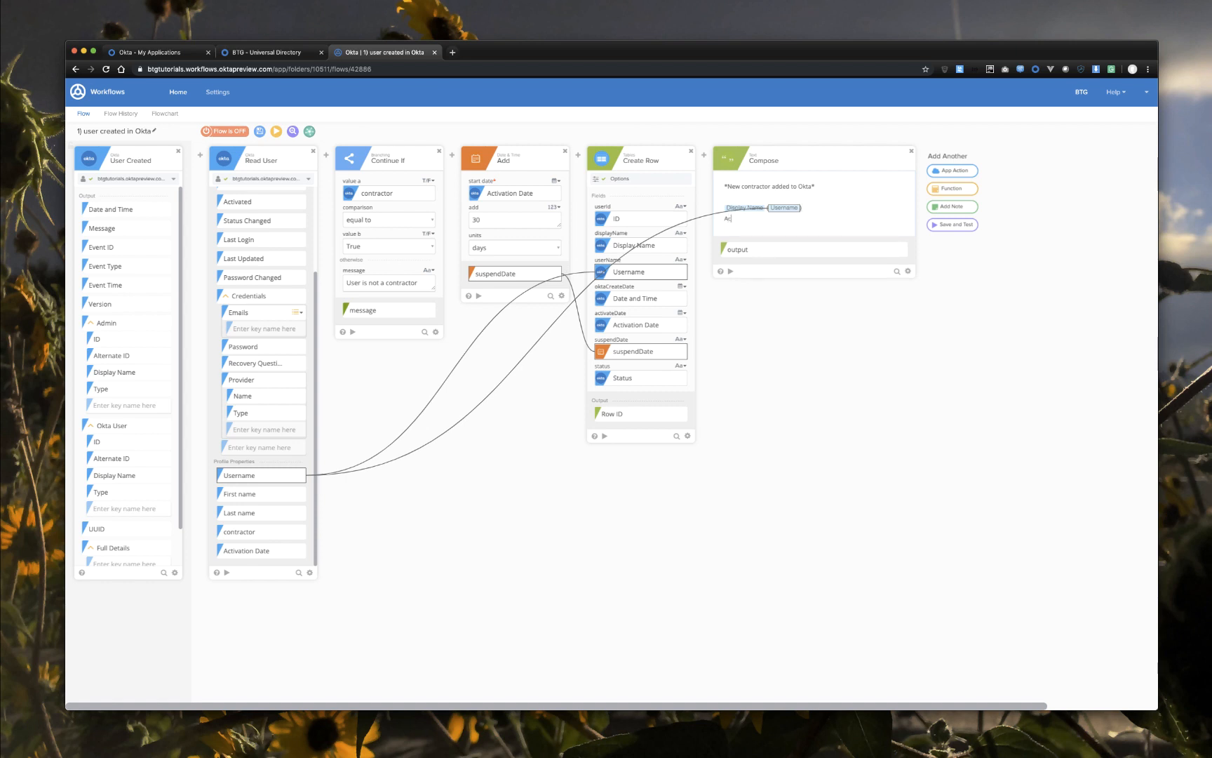
text(Activation Date:)
key(Return)
text(Suspend Date:)
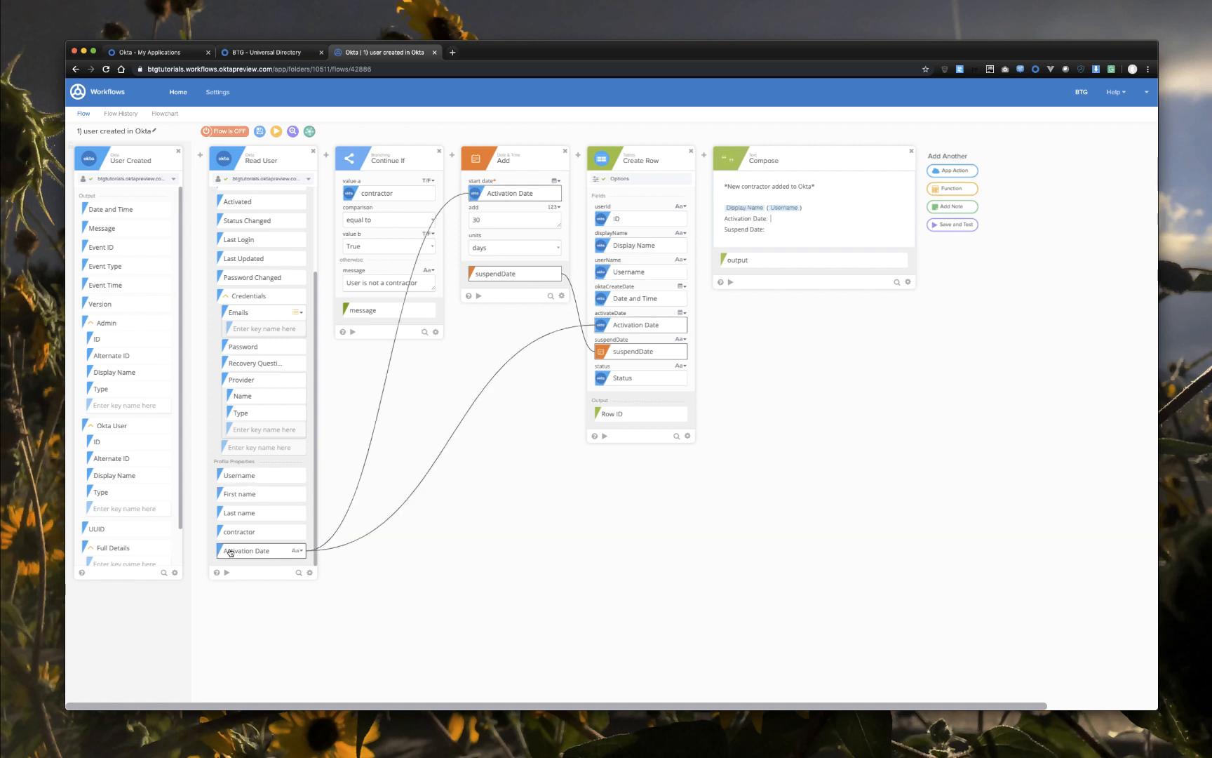
drag(230, 553, 786, 219)
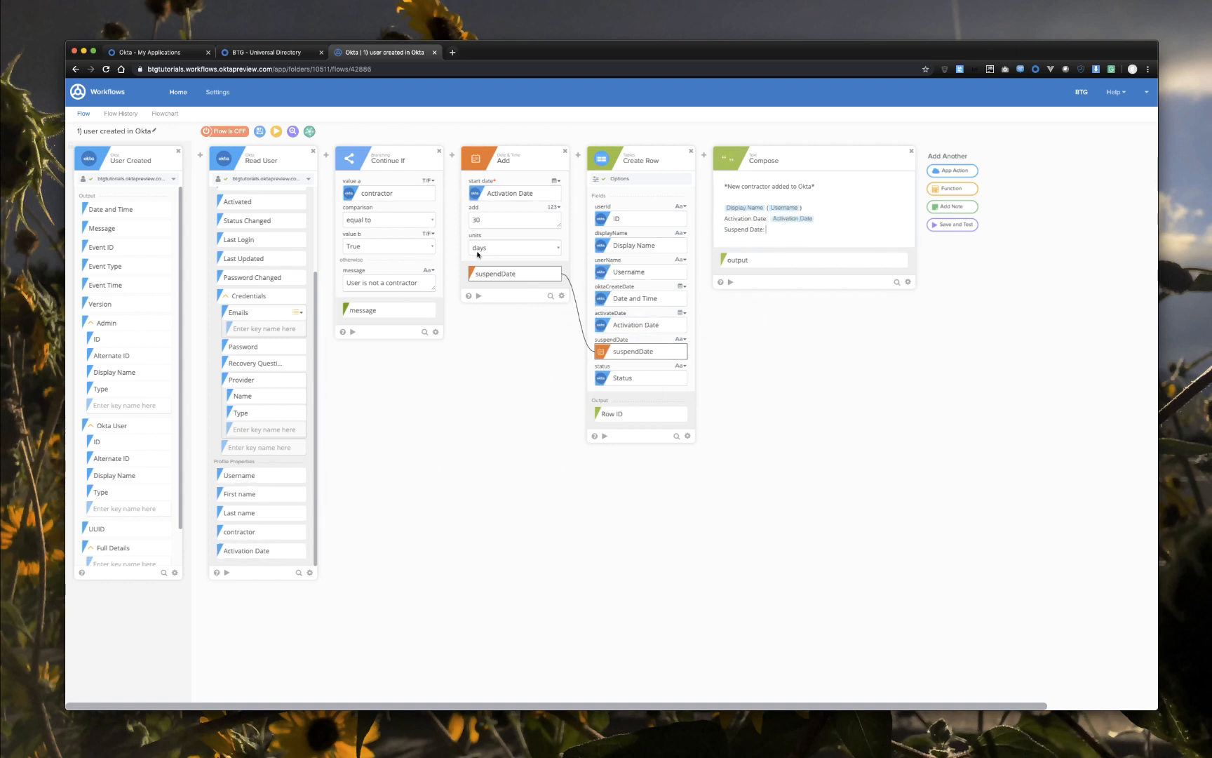
drag(484, 274, 786, 230)
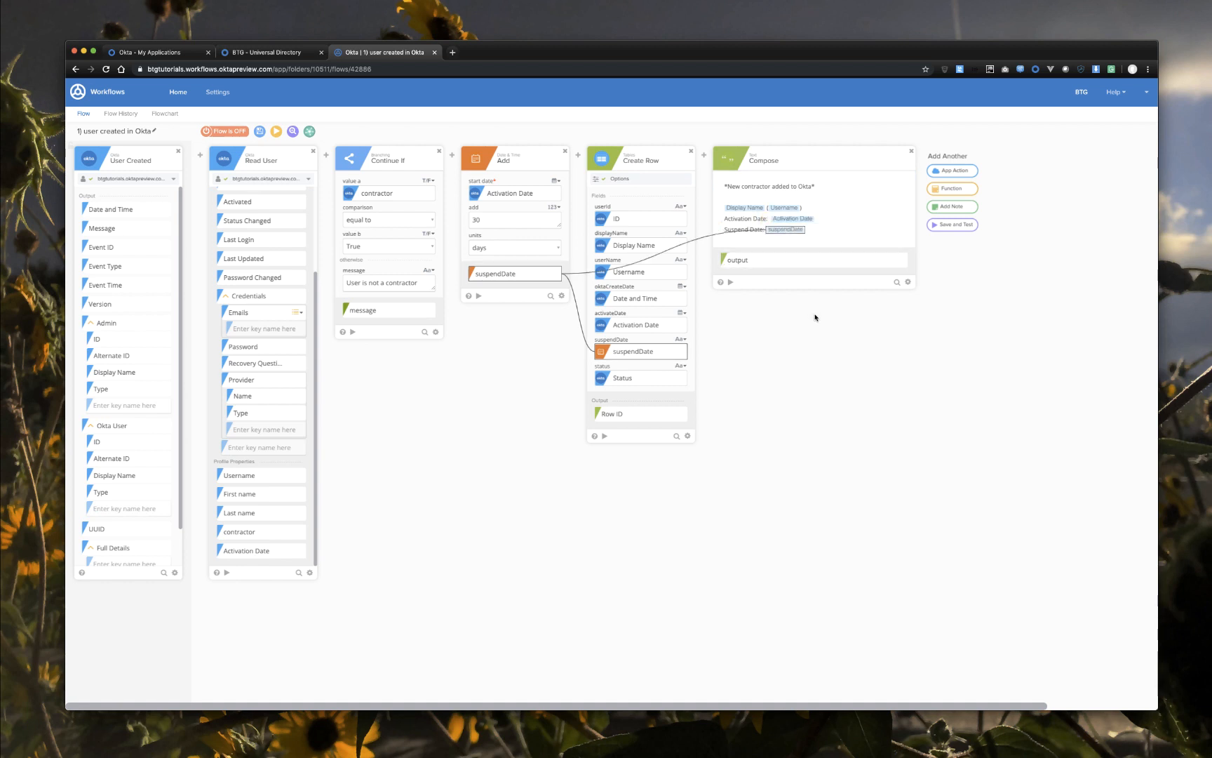
Step: Add a Slack Send Message to Channel action that uses the OktaHooks connection
click(958, 170)
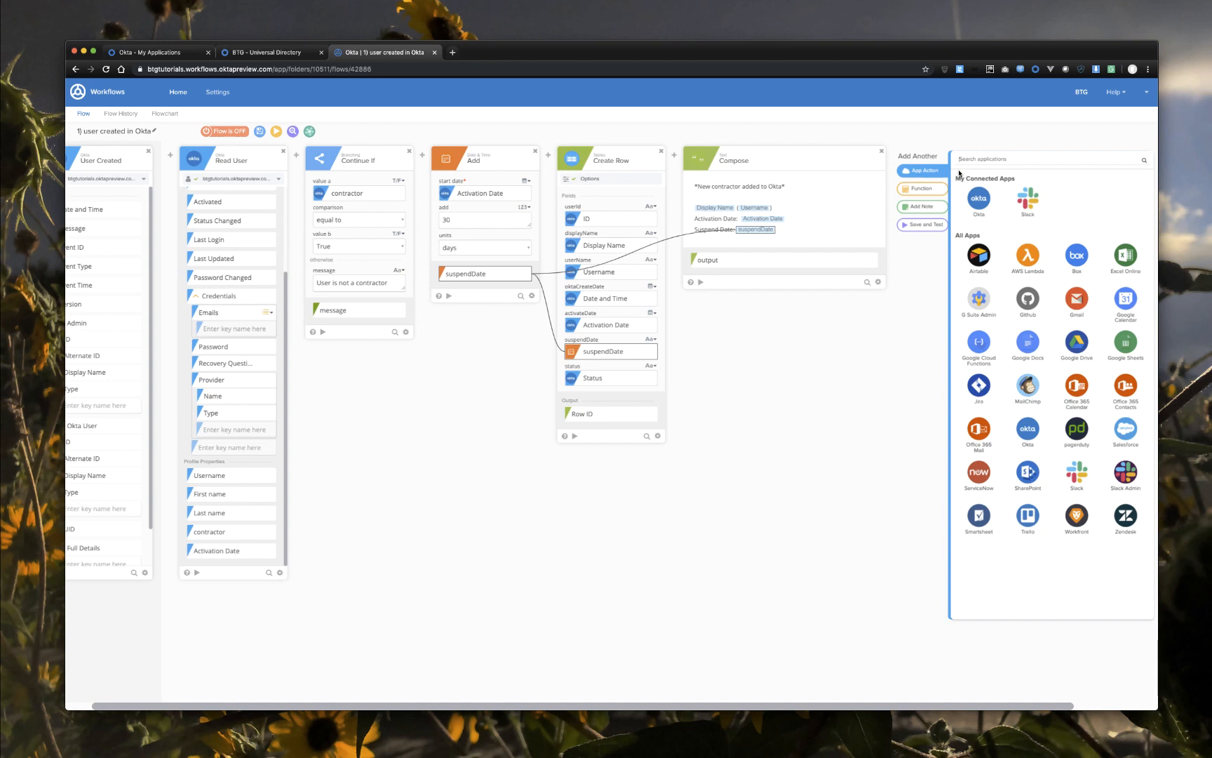
click(1029, 200)
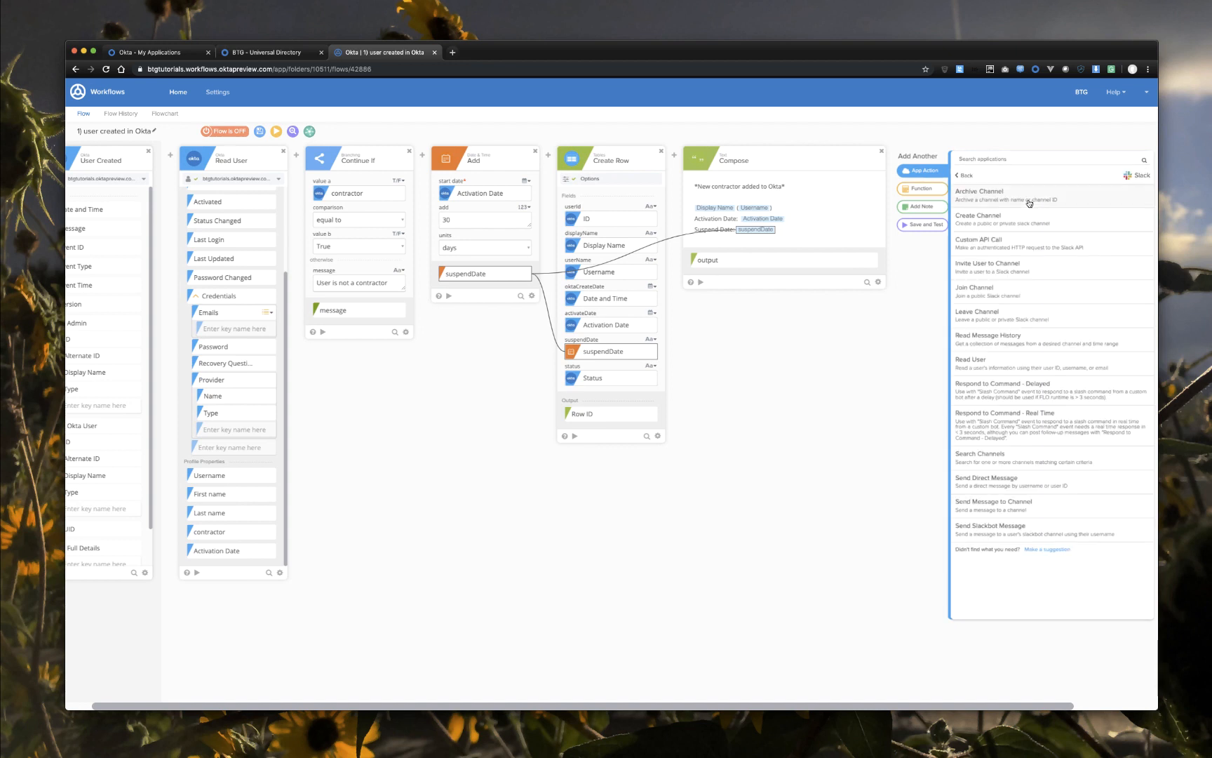
click(1011, 510)
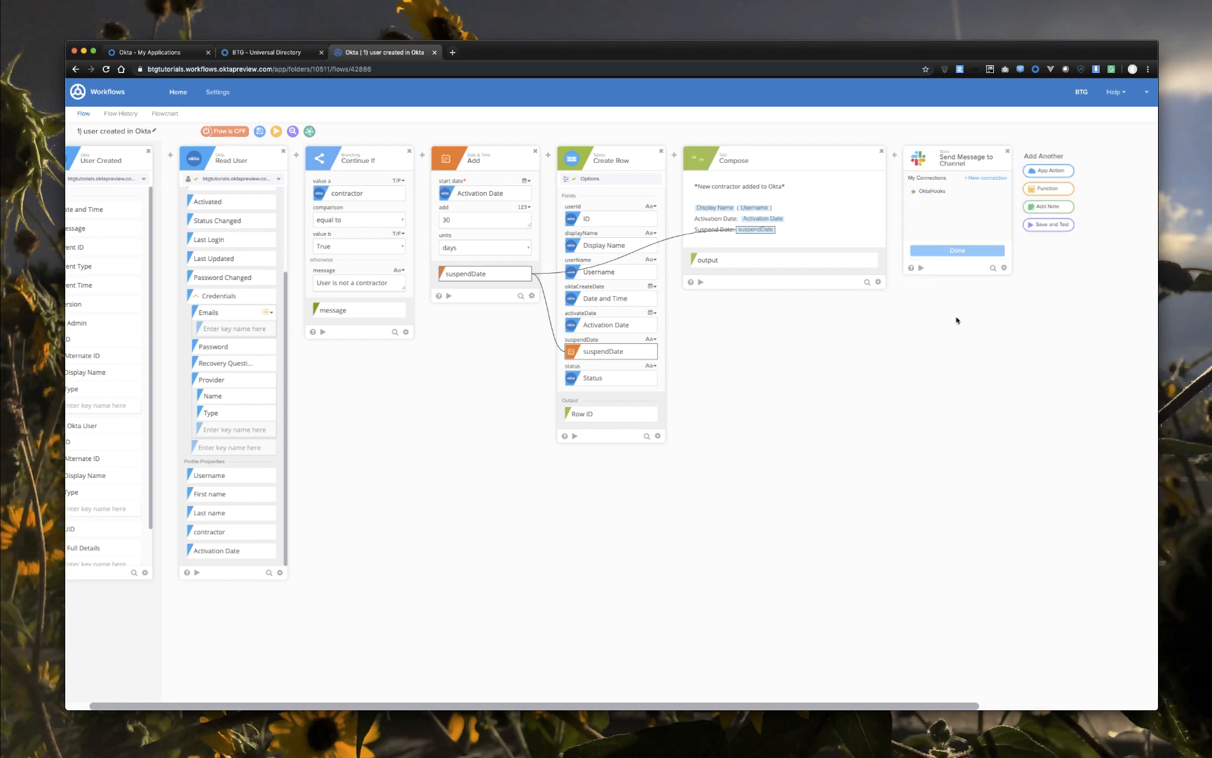
click(944, 191)
Step: Set the Slack message options to the contractor_onboarding channel, no channel ID, and sending as a bot
click(948, 219)
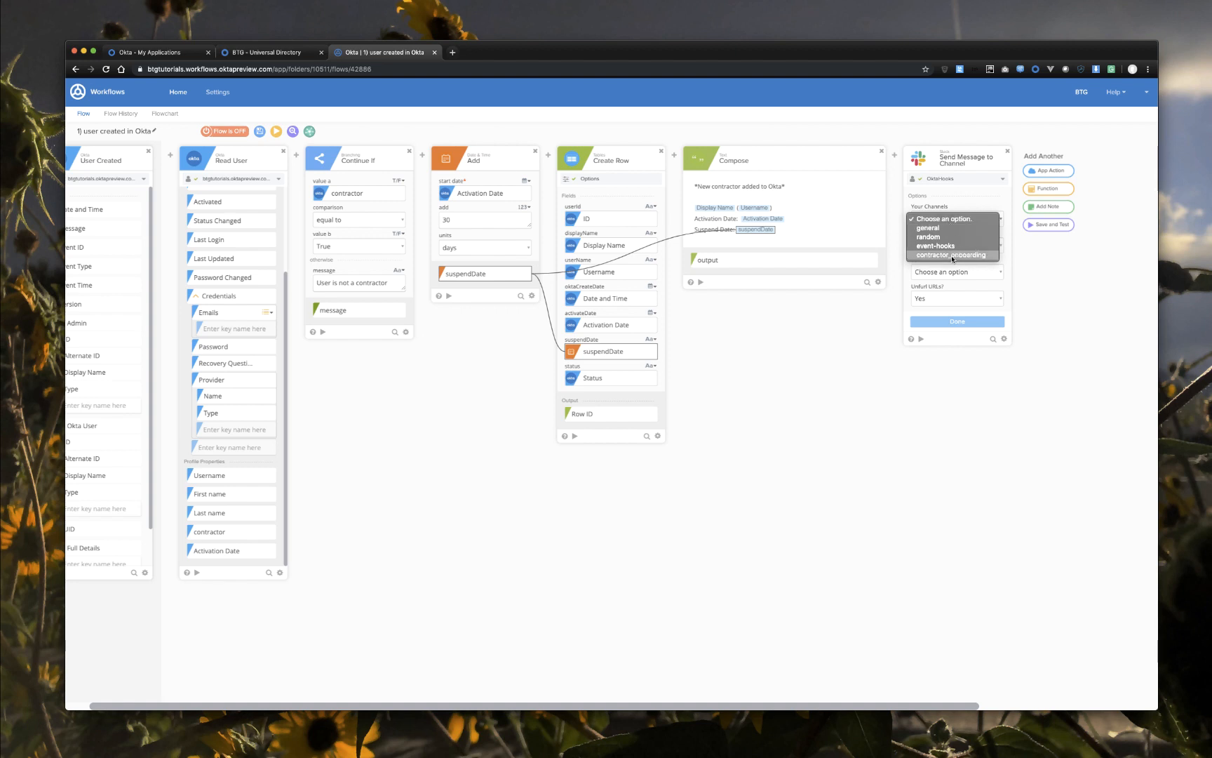
click(953, 256)
click(952, 247)
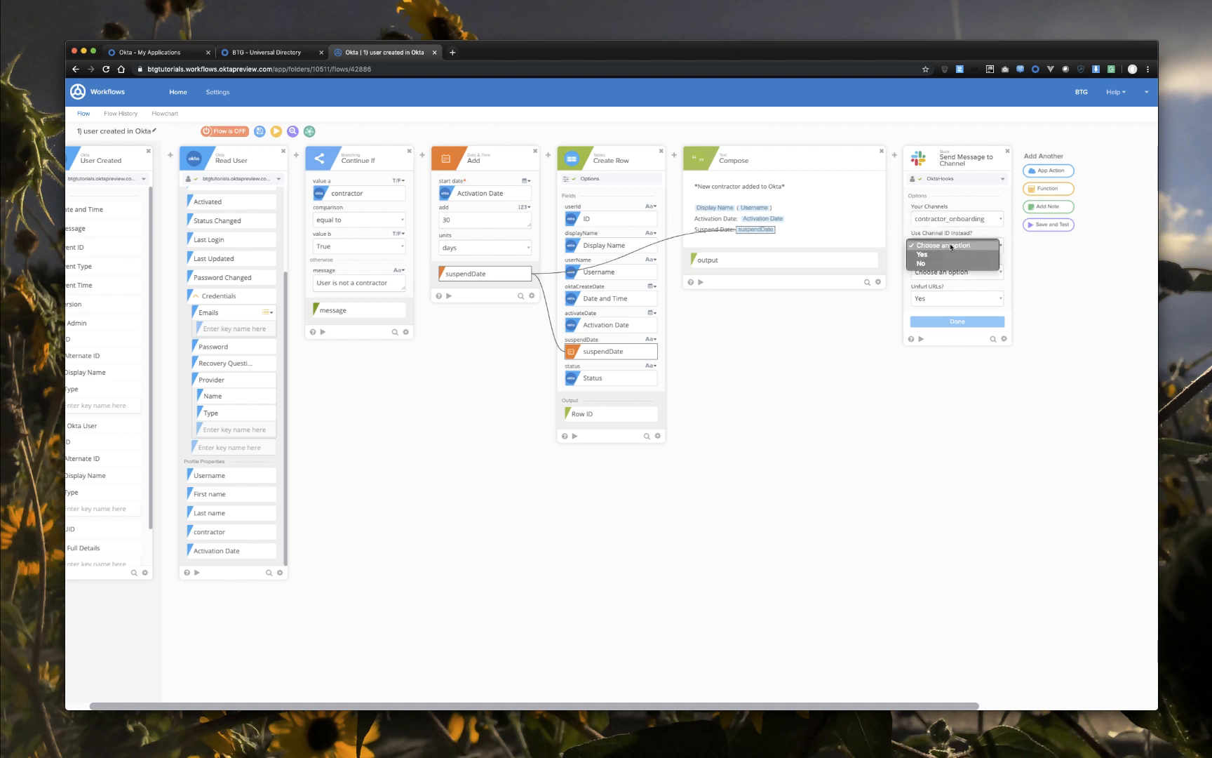
click(952, 263)
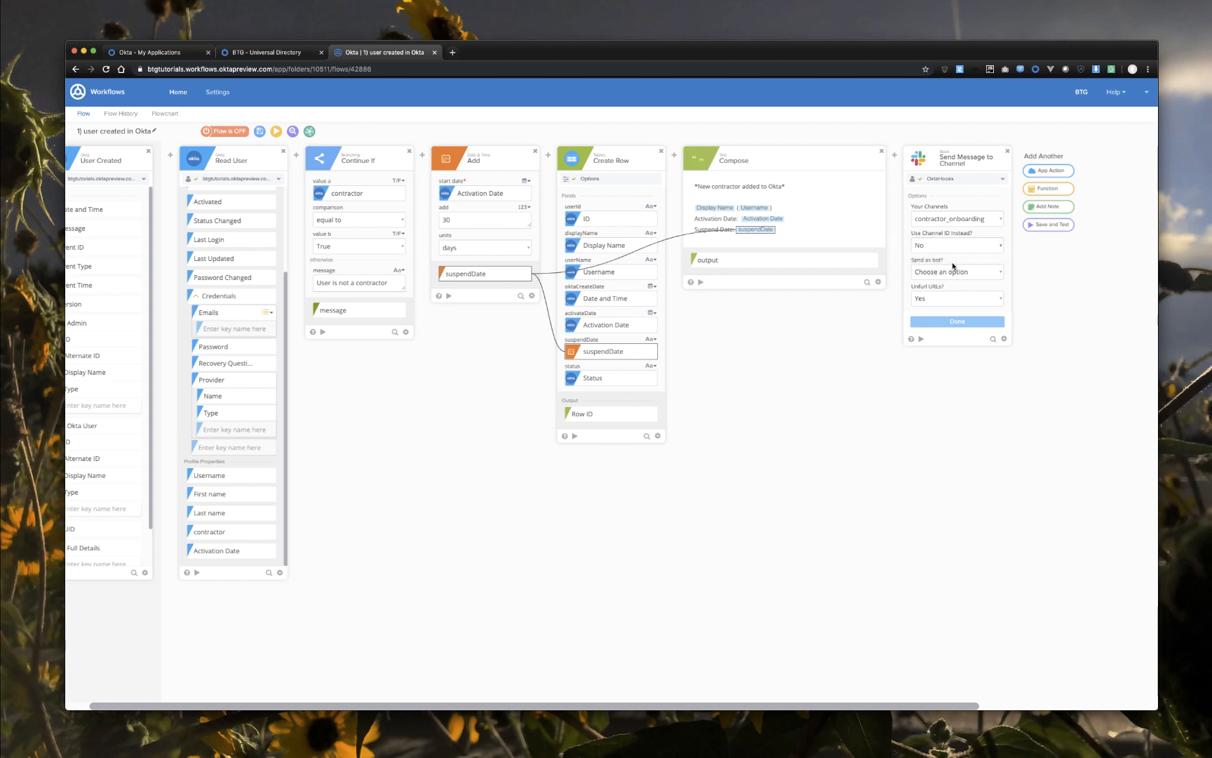
click(952, 271)
click(953, 280)
click(960, 321)
click(960, 284)
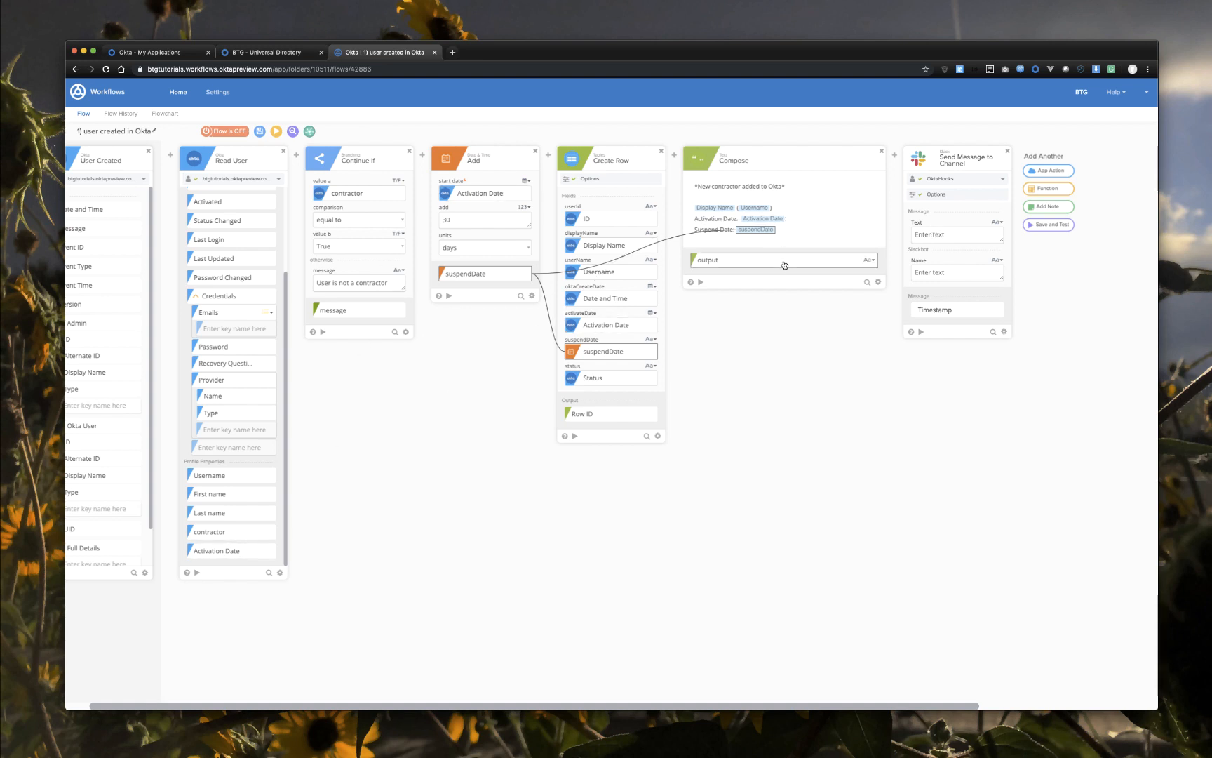
Step: Use the Compose output as the Slack message text, name the slackbot "Onboarding Bot", and save the flow
drag(783, 261, 939, 235)
click(942, 273)
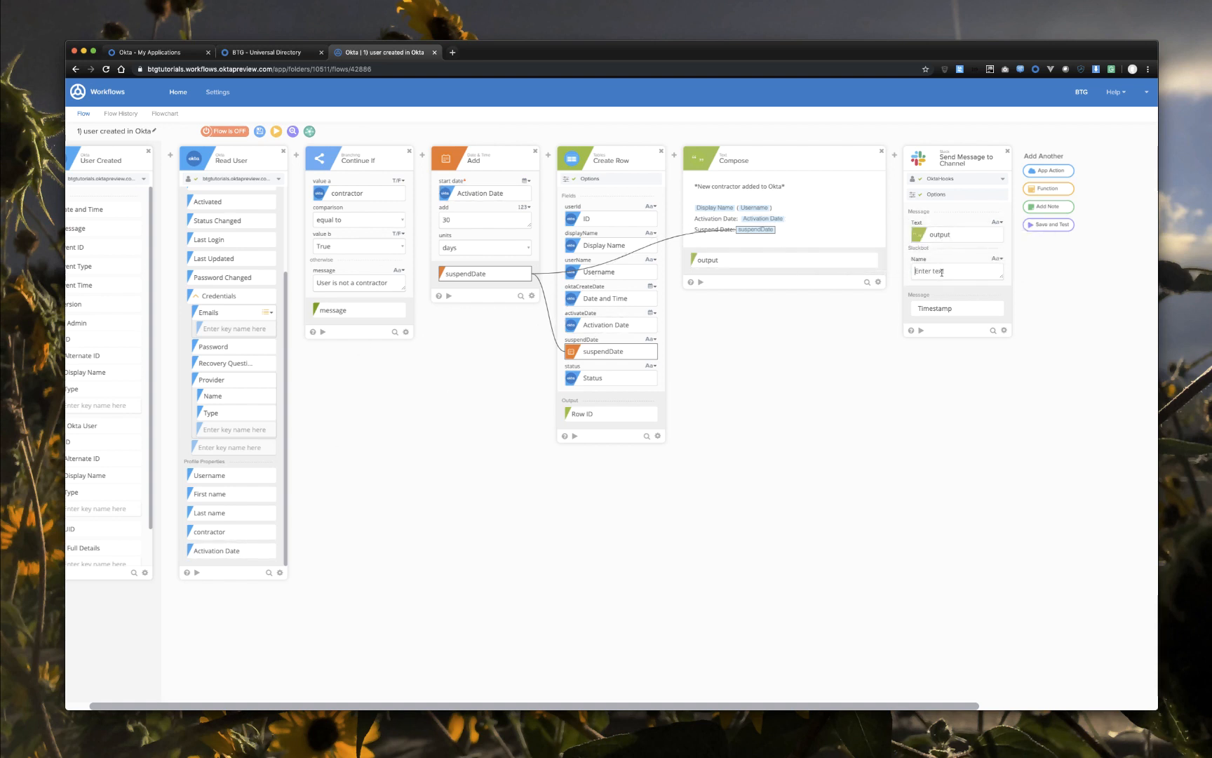
text(Onboarding Bot)
click(258, 132)
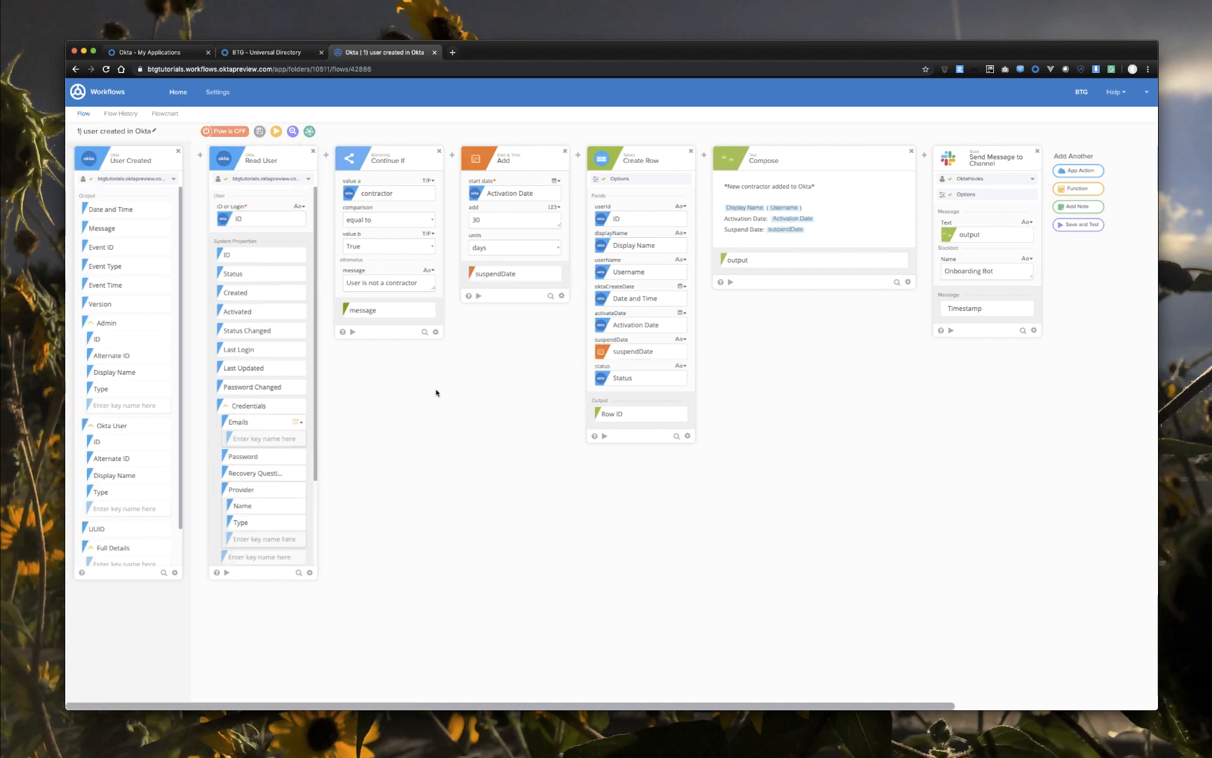
Step: Create a new flow in the Shared Folder named "2) activate user on activation date"
click(180, 92)
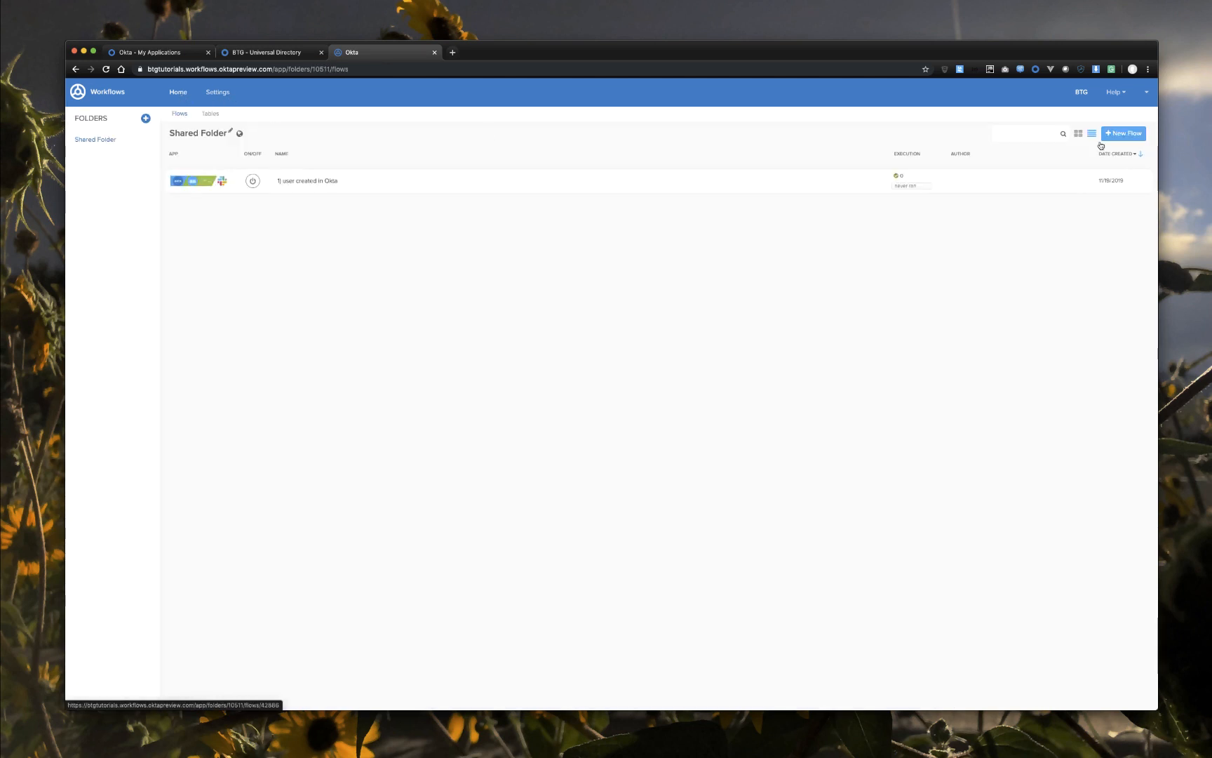
click(1116, 136)
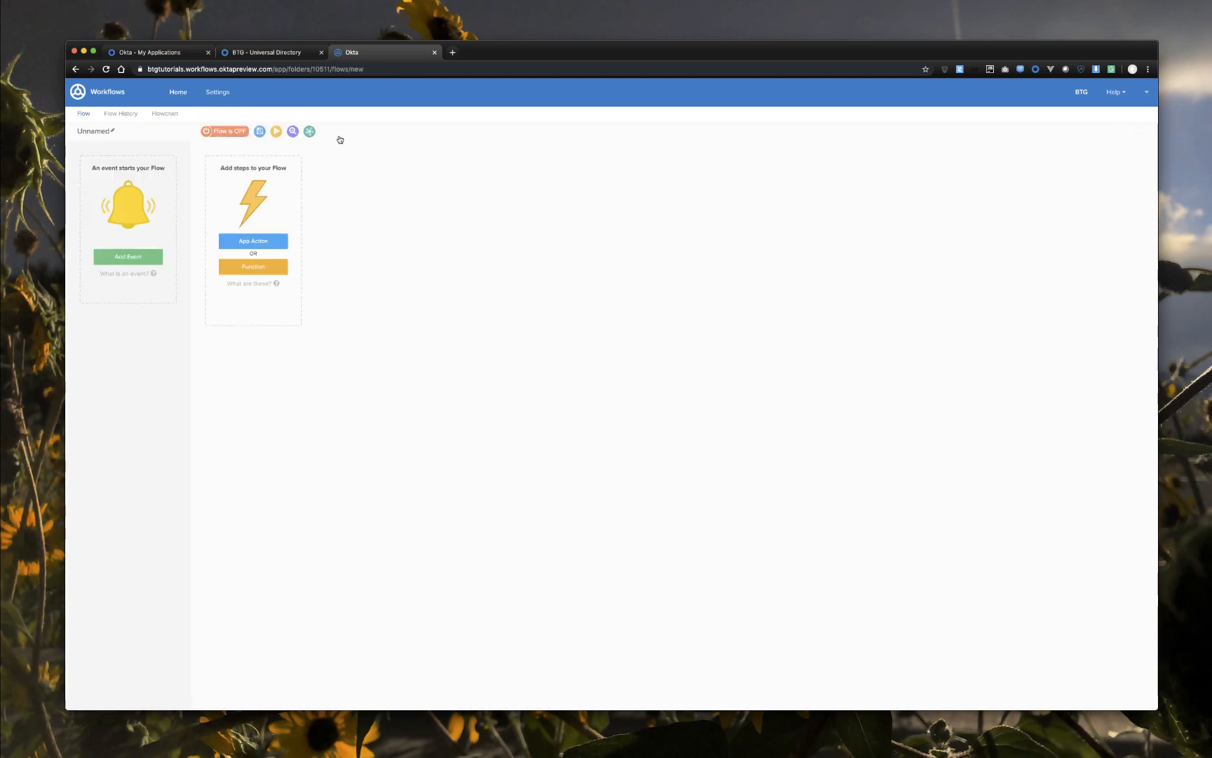
click(94, 131)
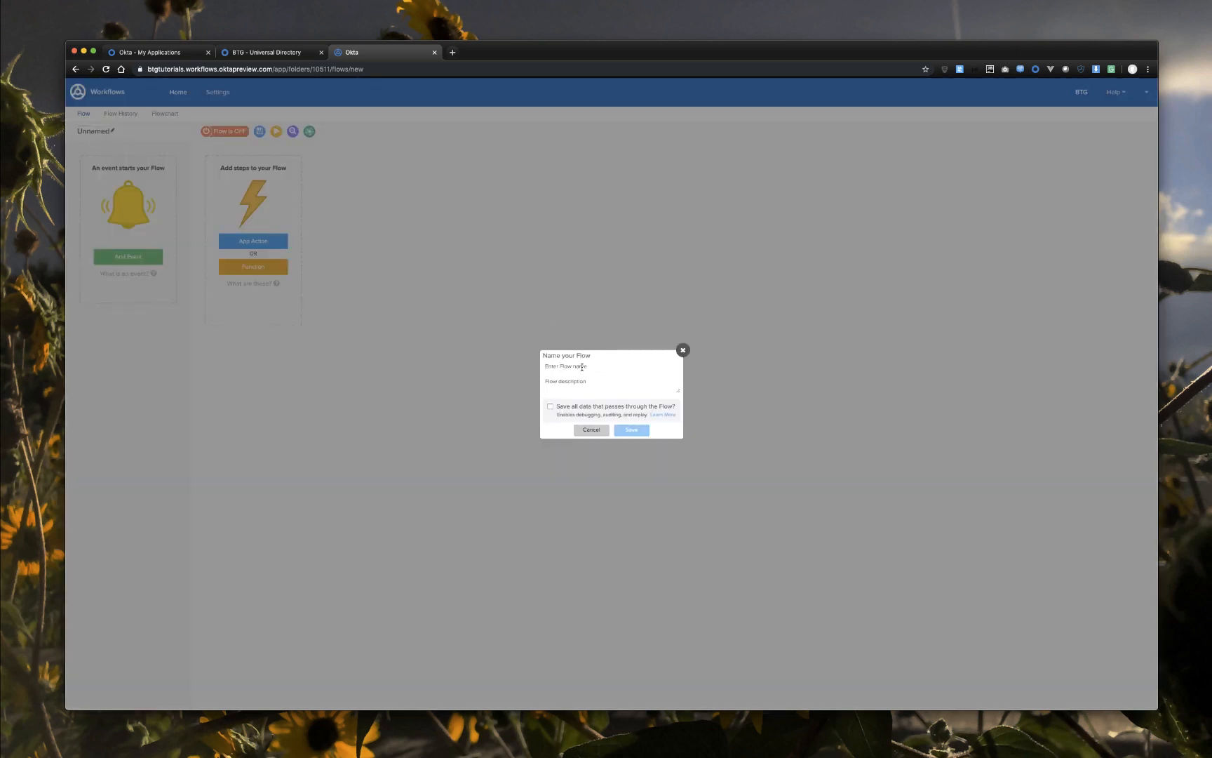
text(2) activate user on activation date)
click(630, 430)
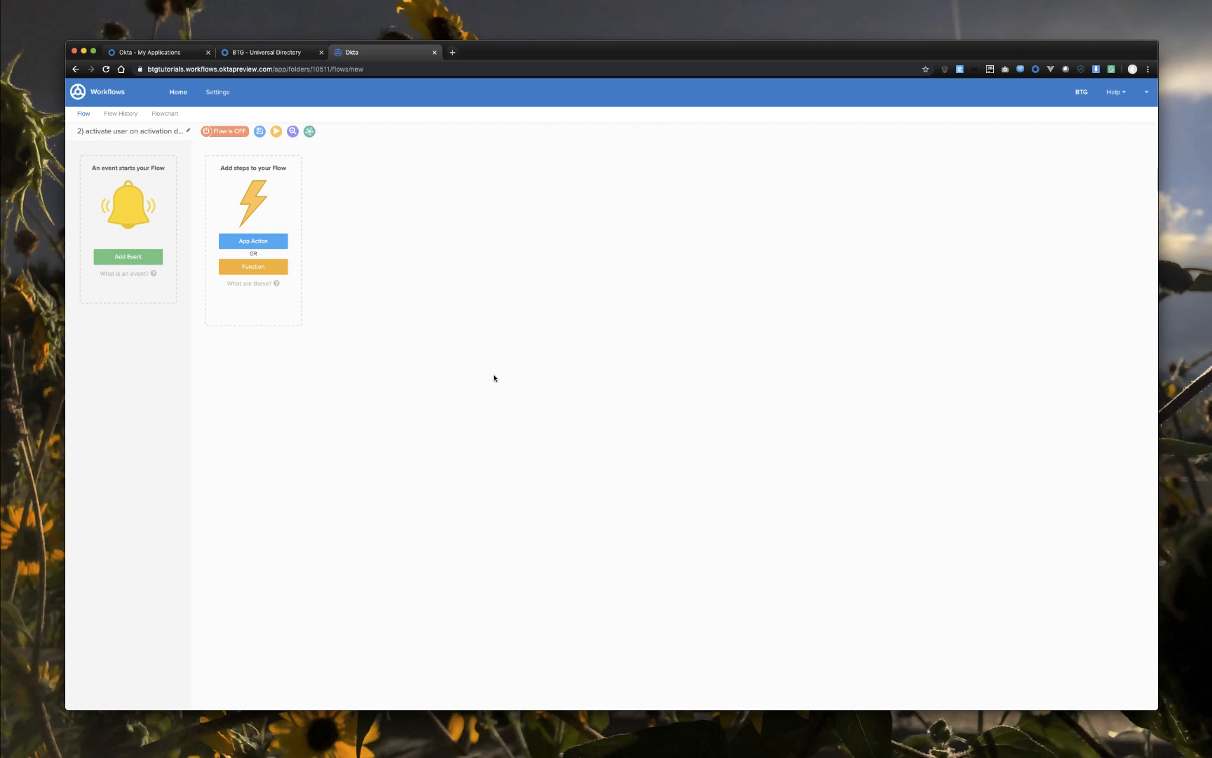
Step: Start the flow with a Schedule event that runs every day at 12:00 AM
click(144, 256)
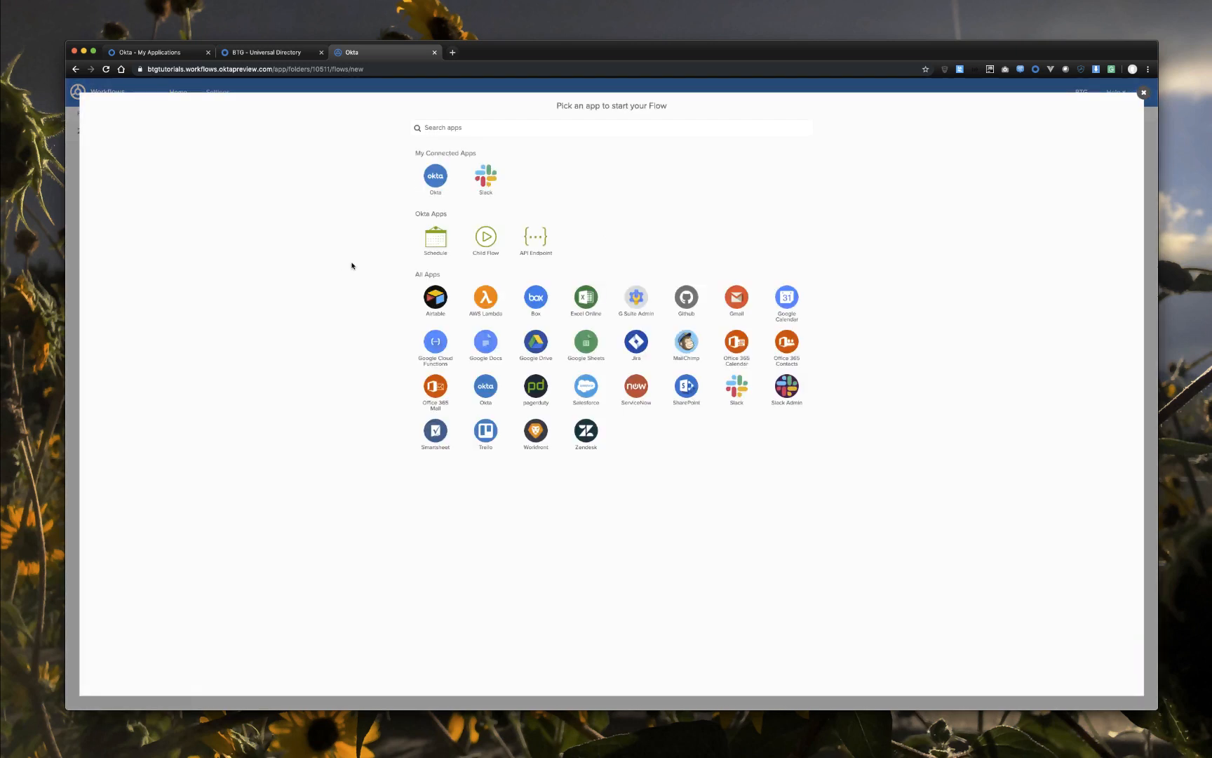
click(433, 248)
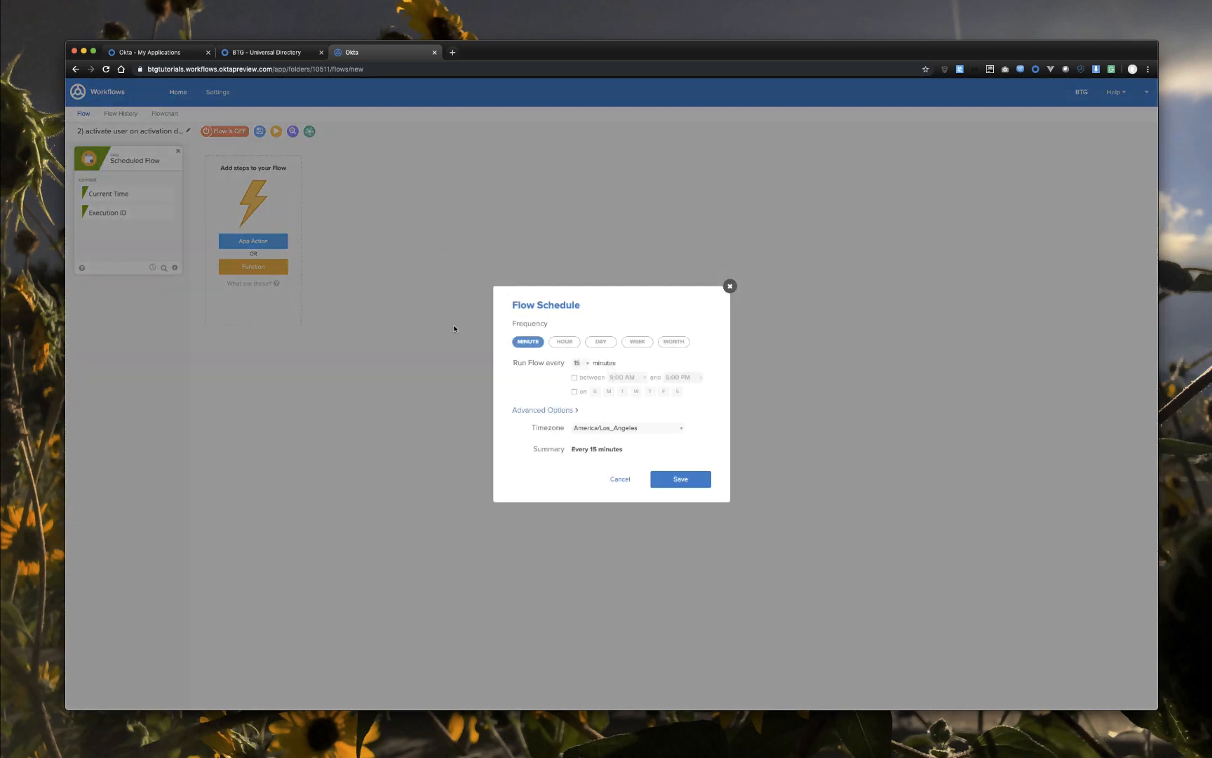
click(600, 343)
click(603, 376)
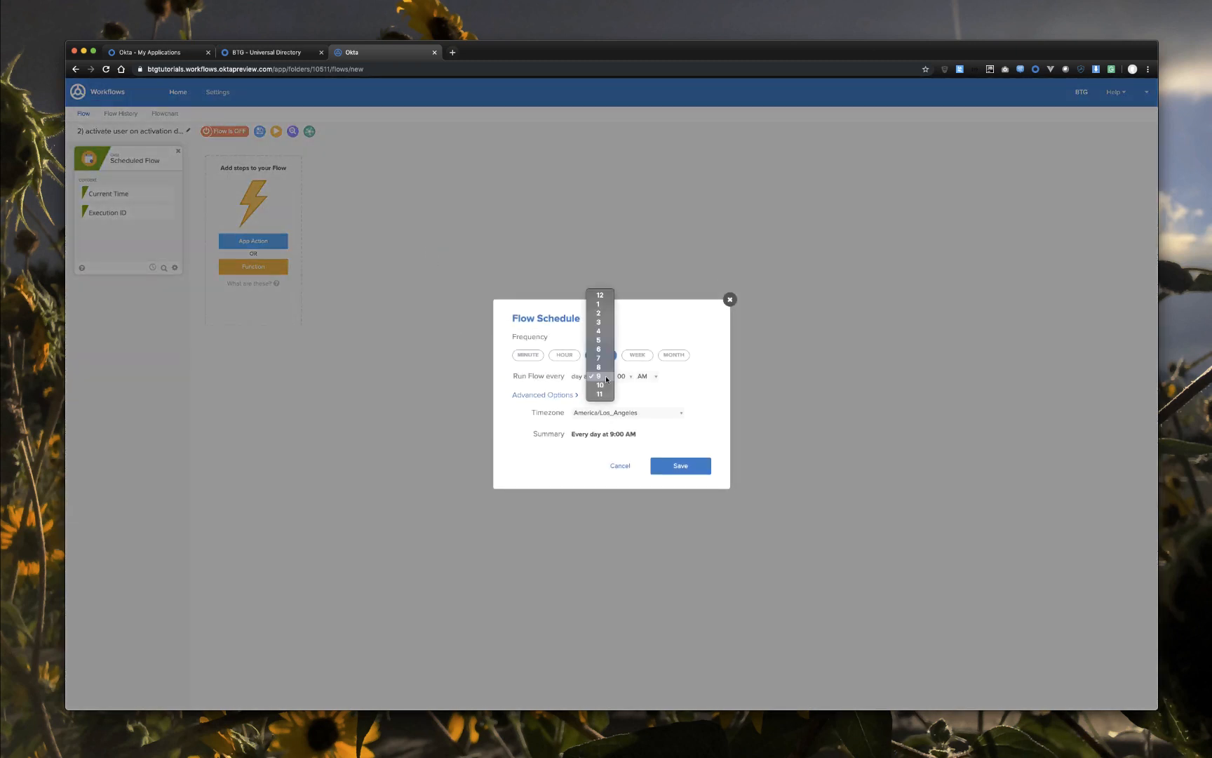
click(607, 297)
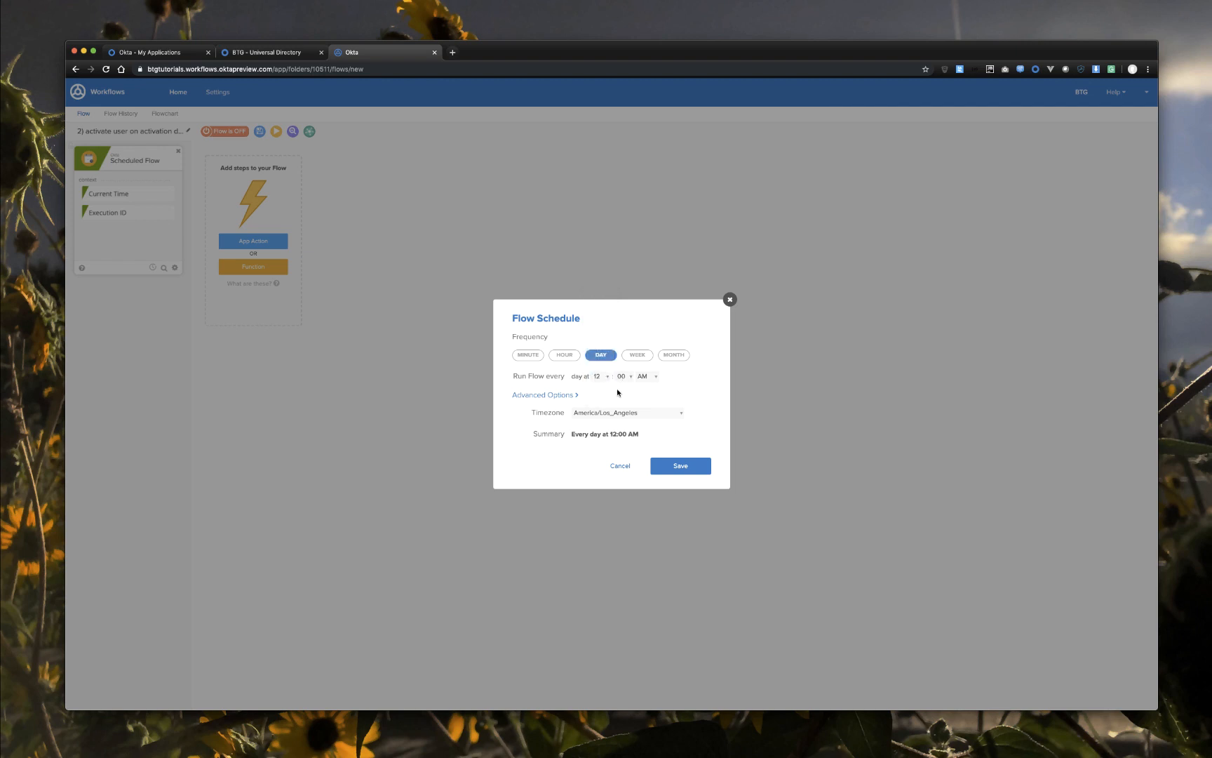
click(681, 474)
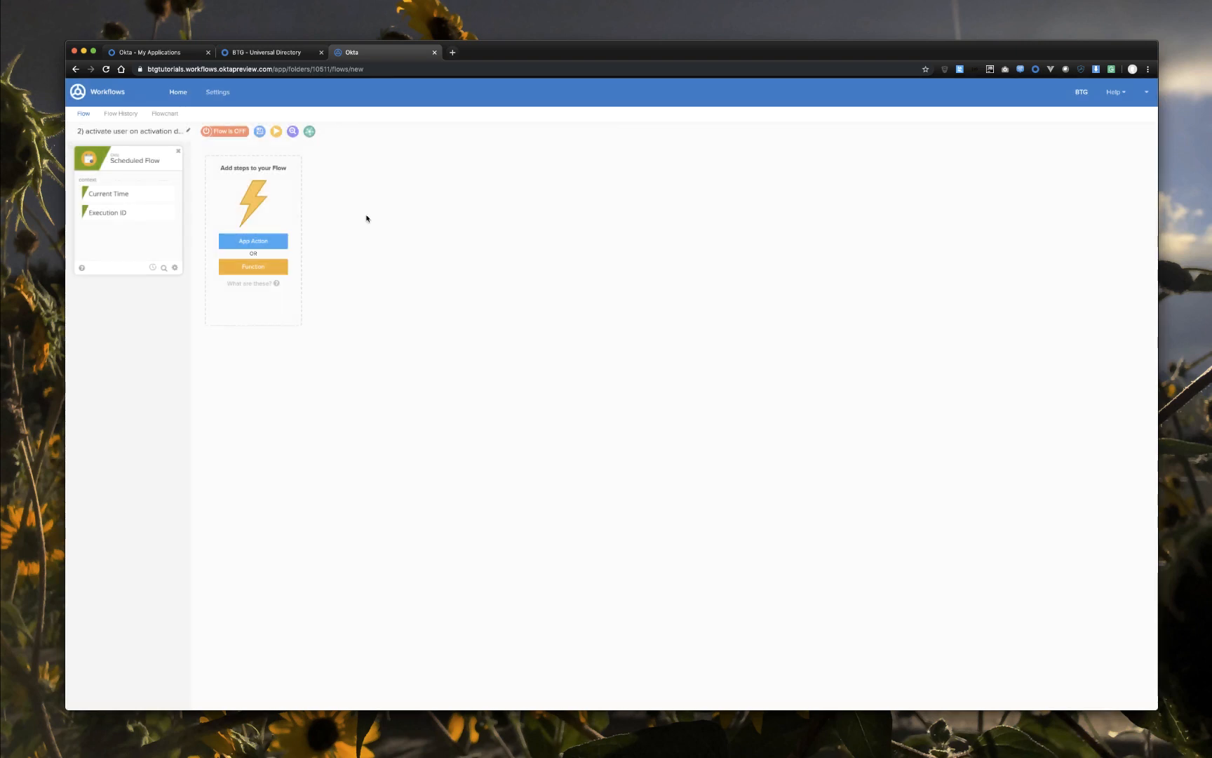
Step: Add a Tables Search Rows function to the flow and point it at the contractor access table in the Shared Folder
click(260, 267)
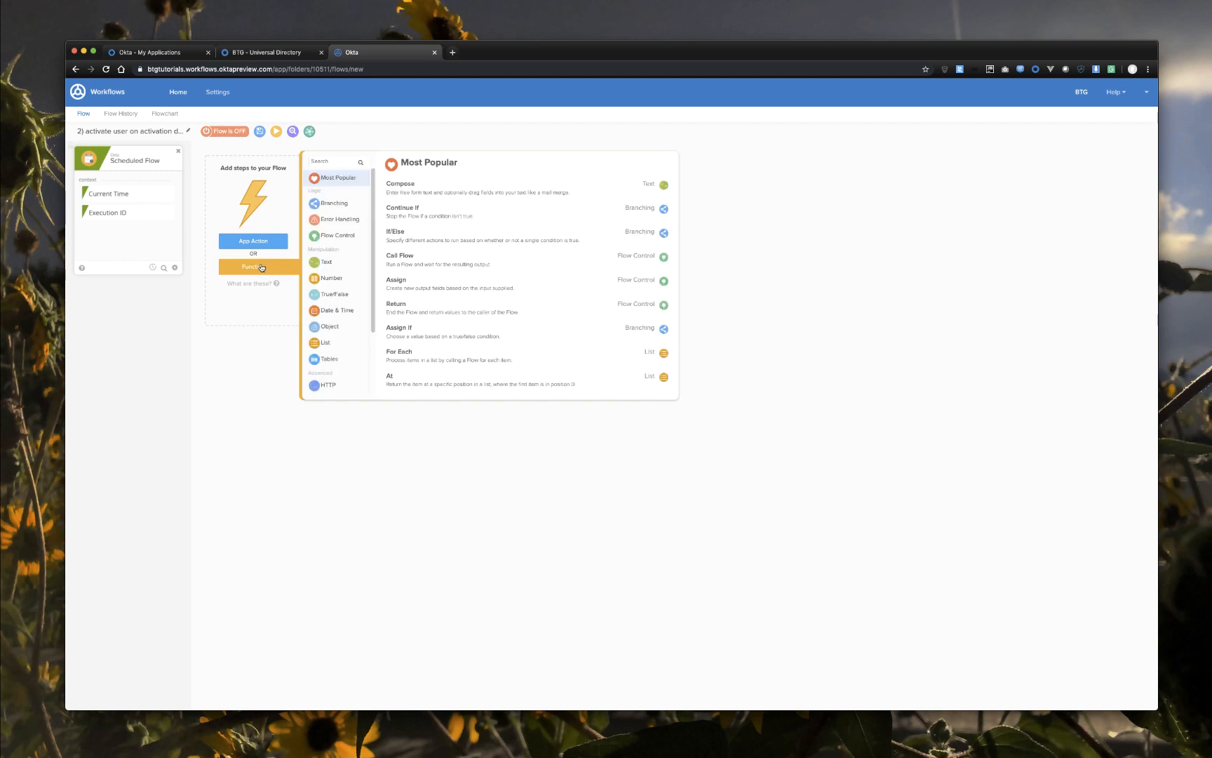
click(340, 360)
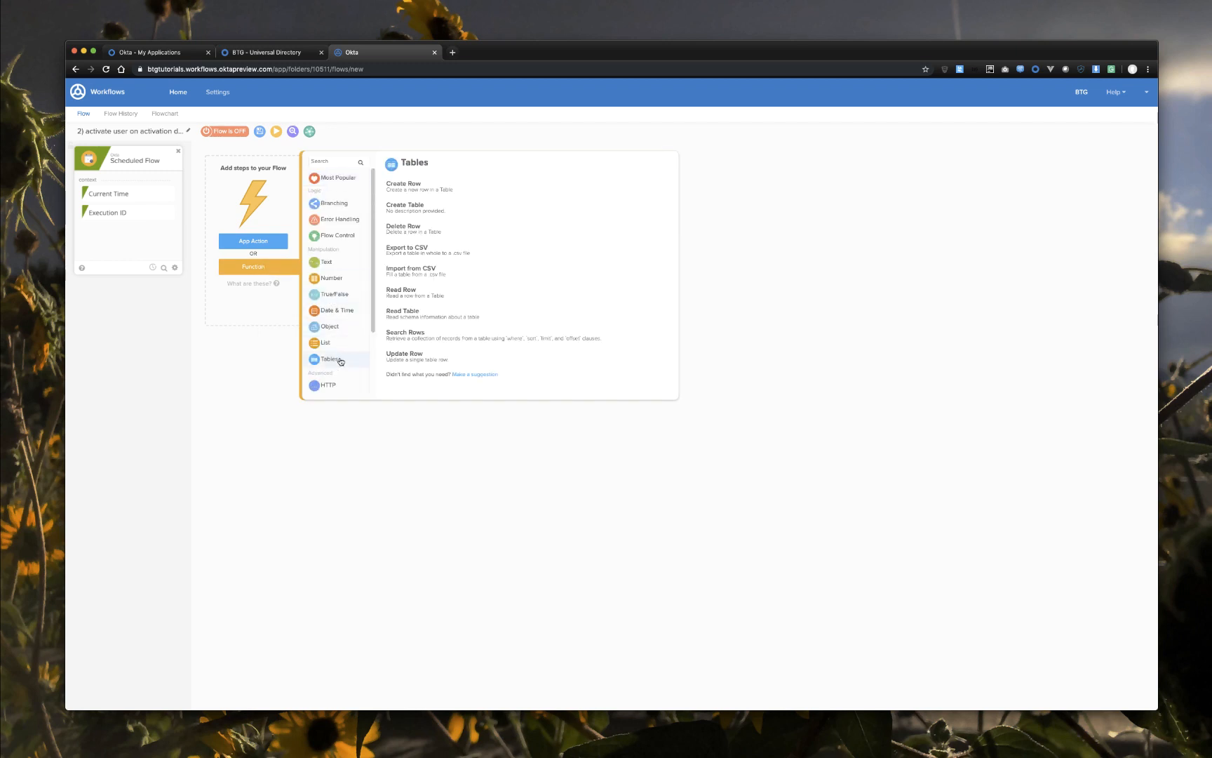
click(408, 342)
click(245, 202)
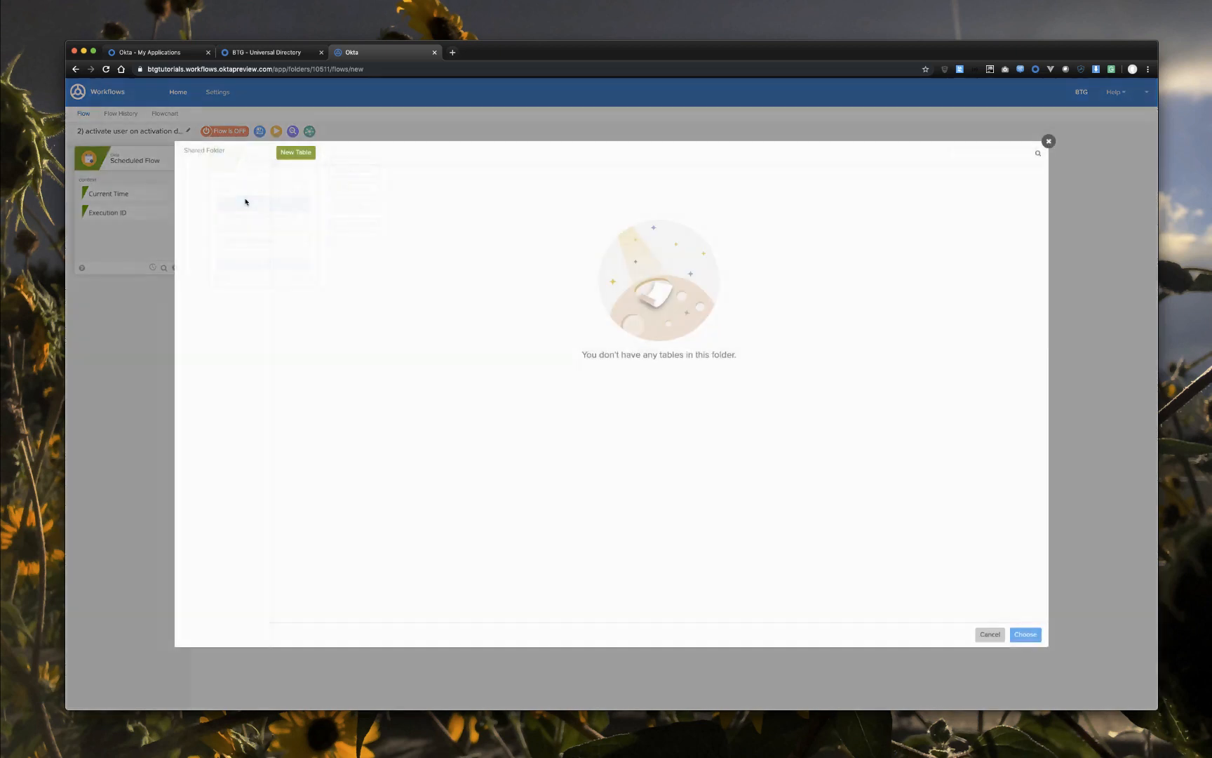
click(211, 151)
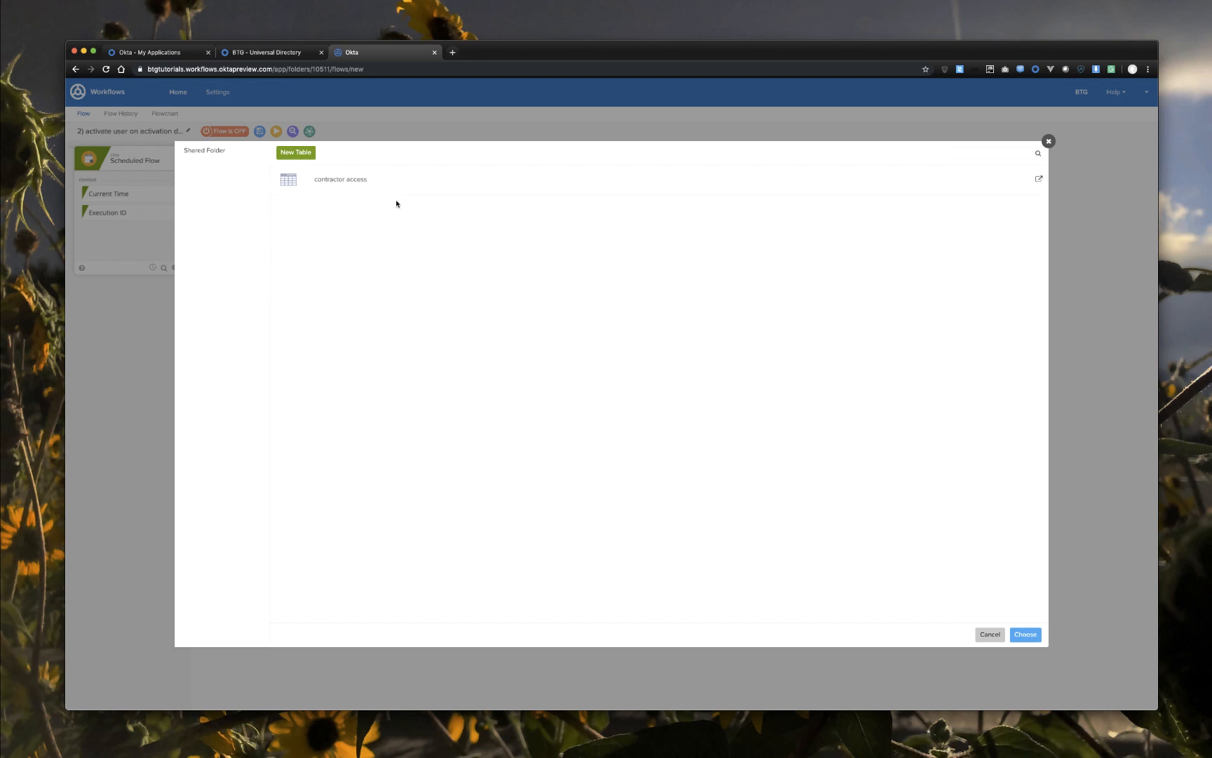
click(357, 183)
click(1025, 634)
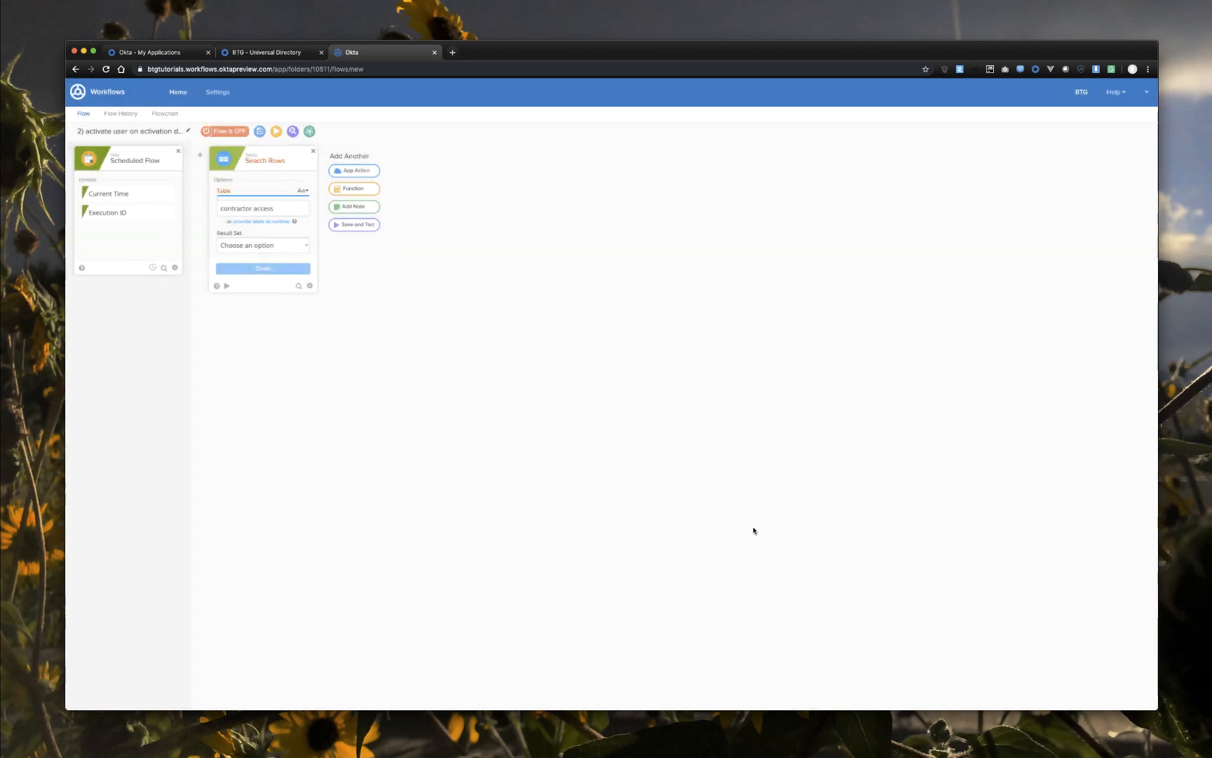
Step: Set the Search Rows result set to all matching rows and accept all its input and output fields
click(267, 248)
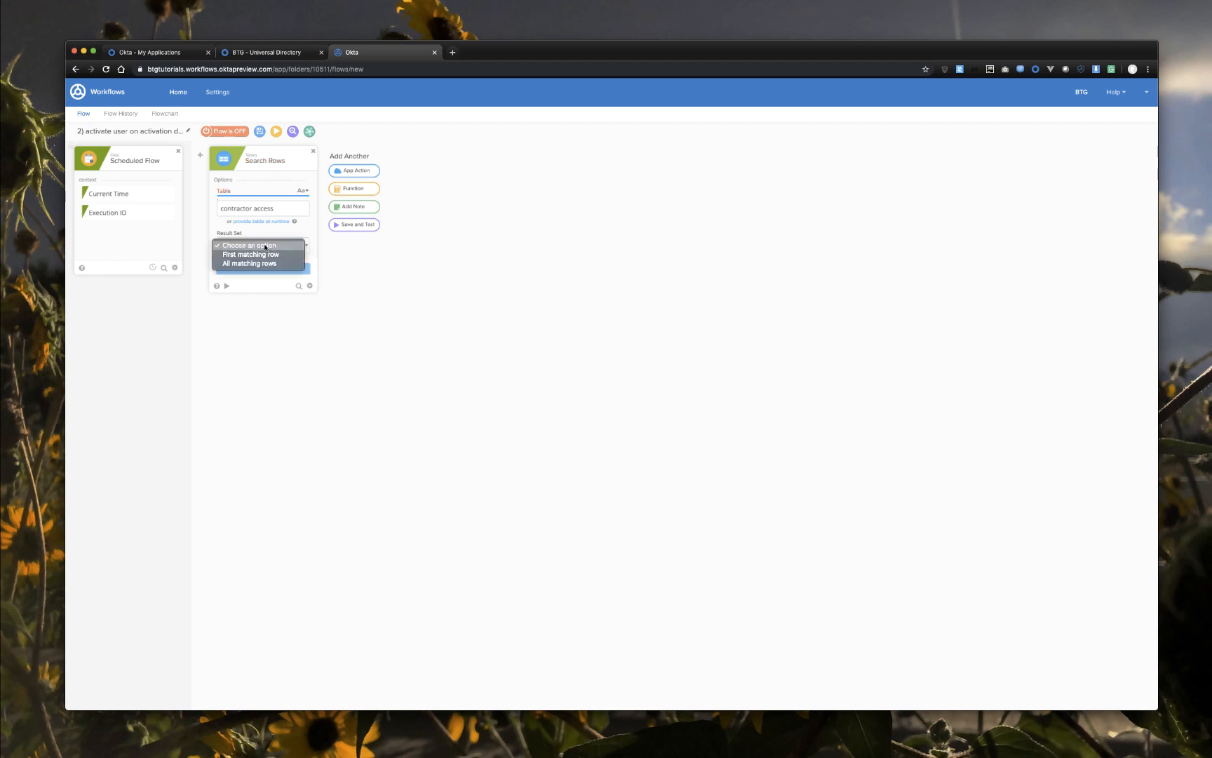
click(266, 263)
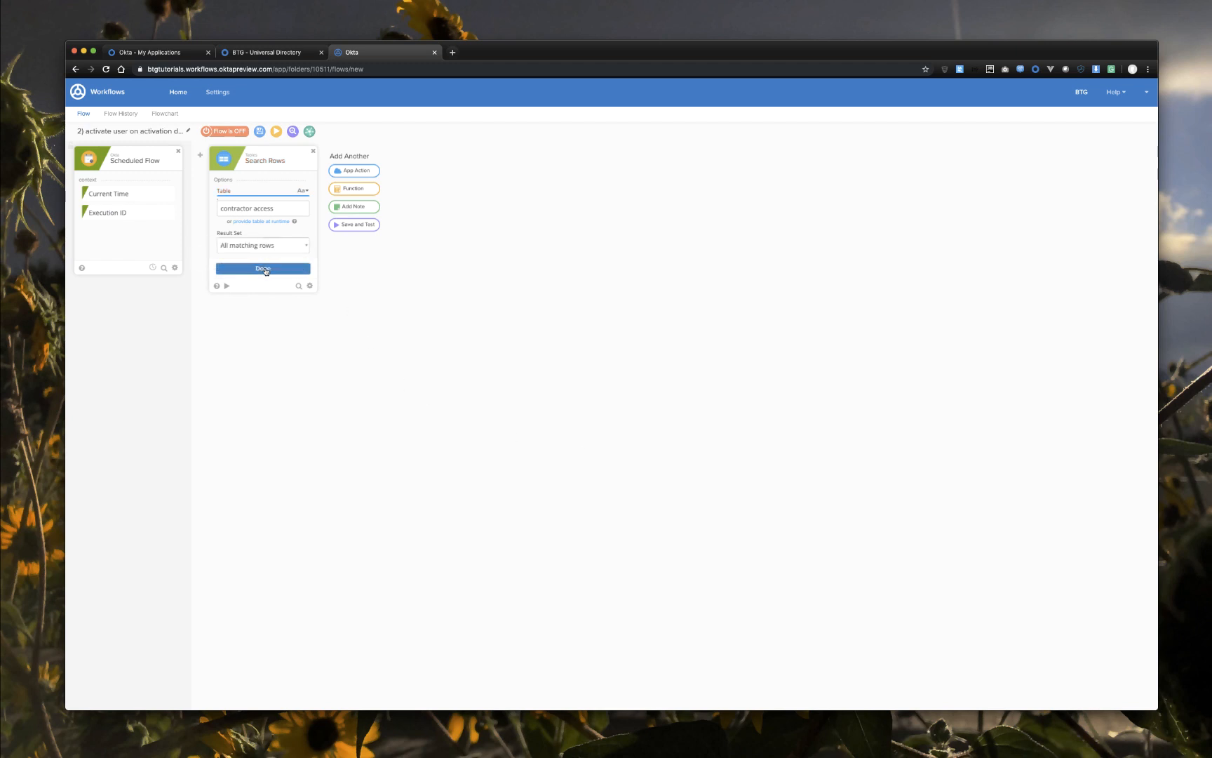
click(266, 269)
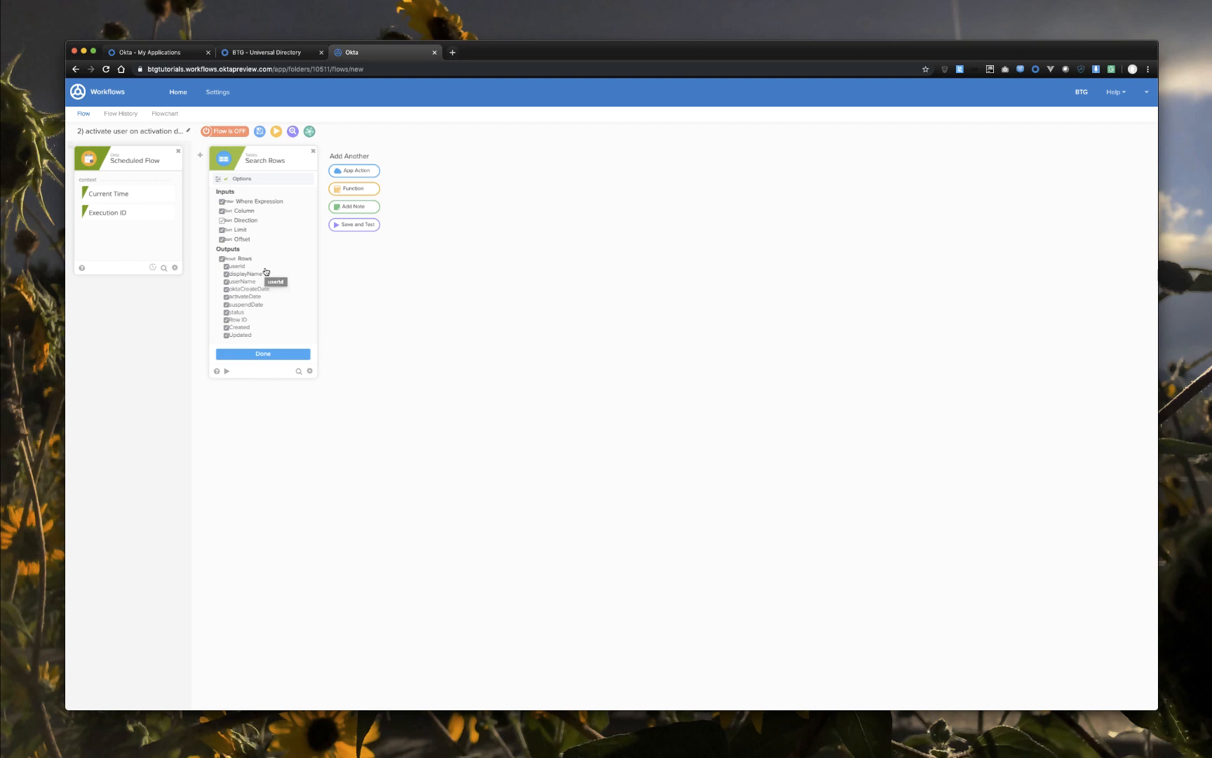
click(288, 354)
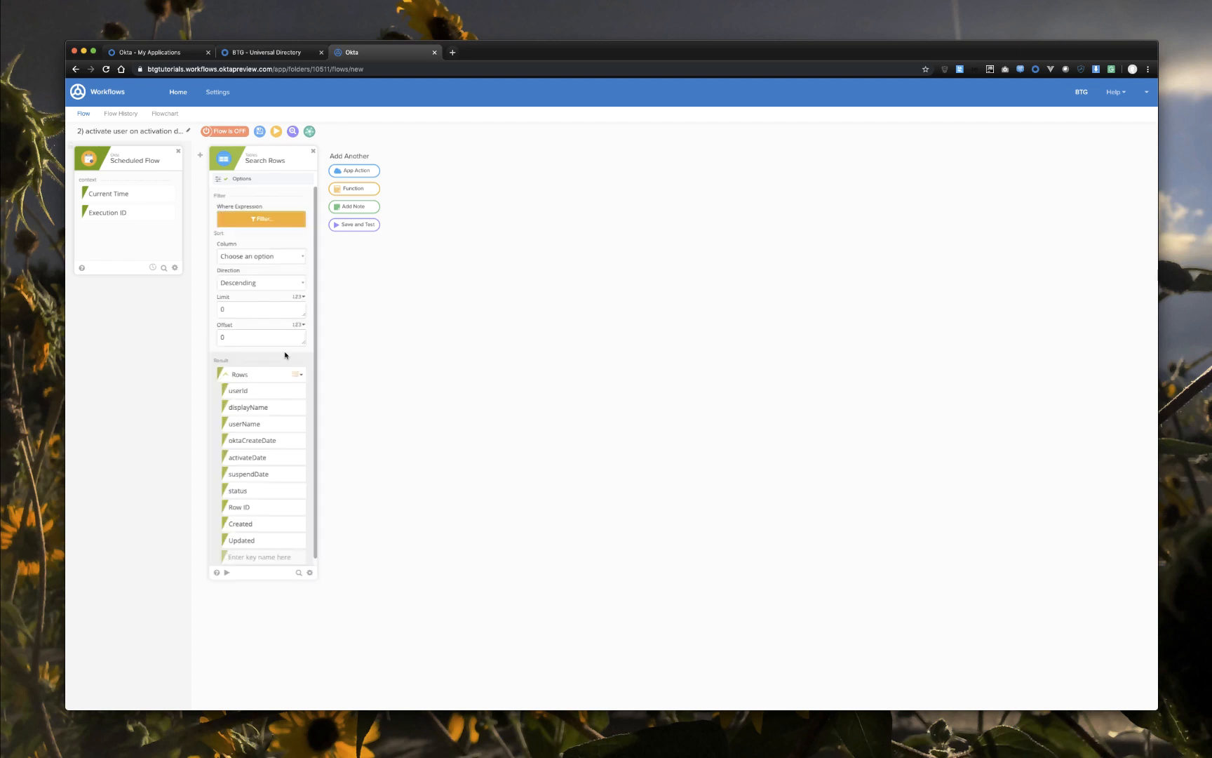
Step: Start the Search Rows filter with a condition that status equals STAGED
click(280, 212)
click(274, 205)
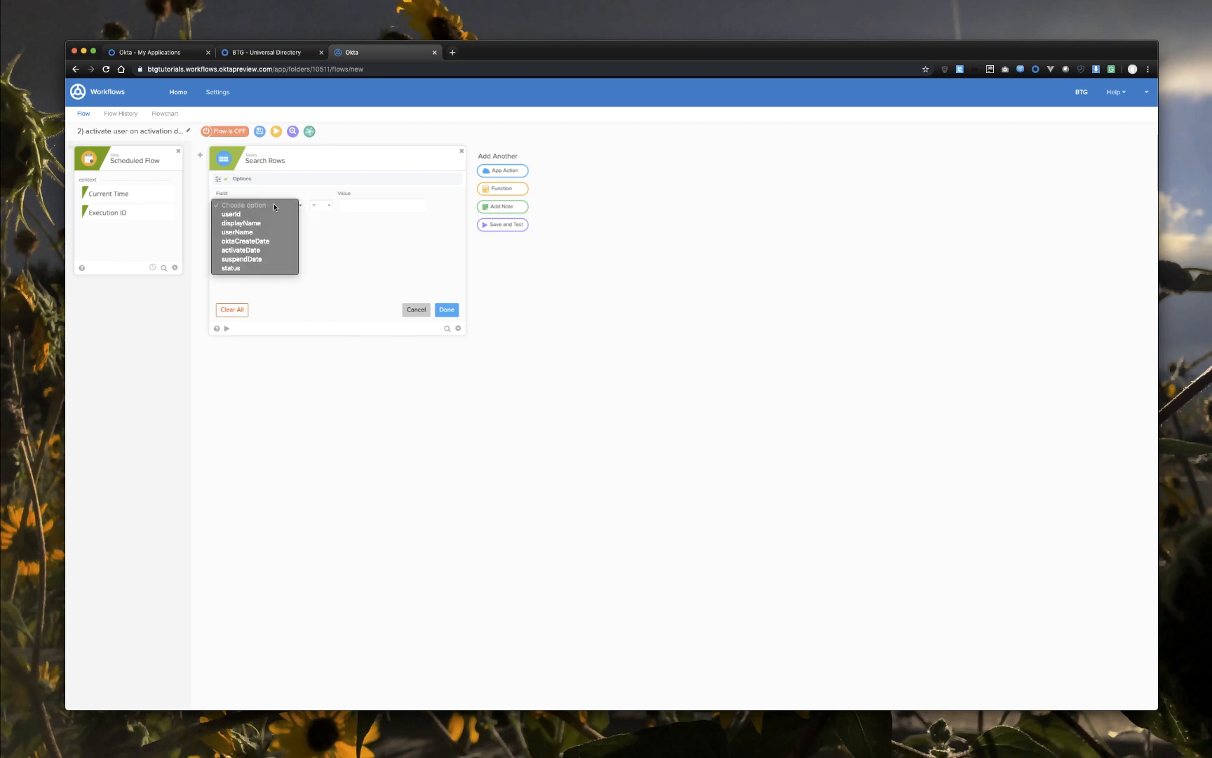
click(270, 268)
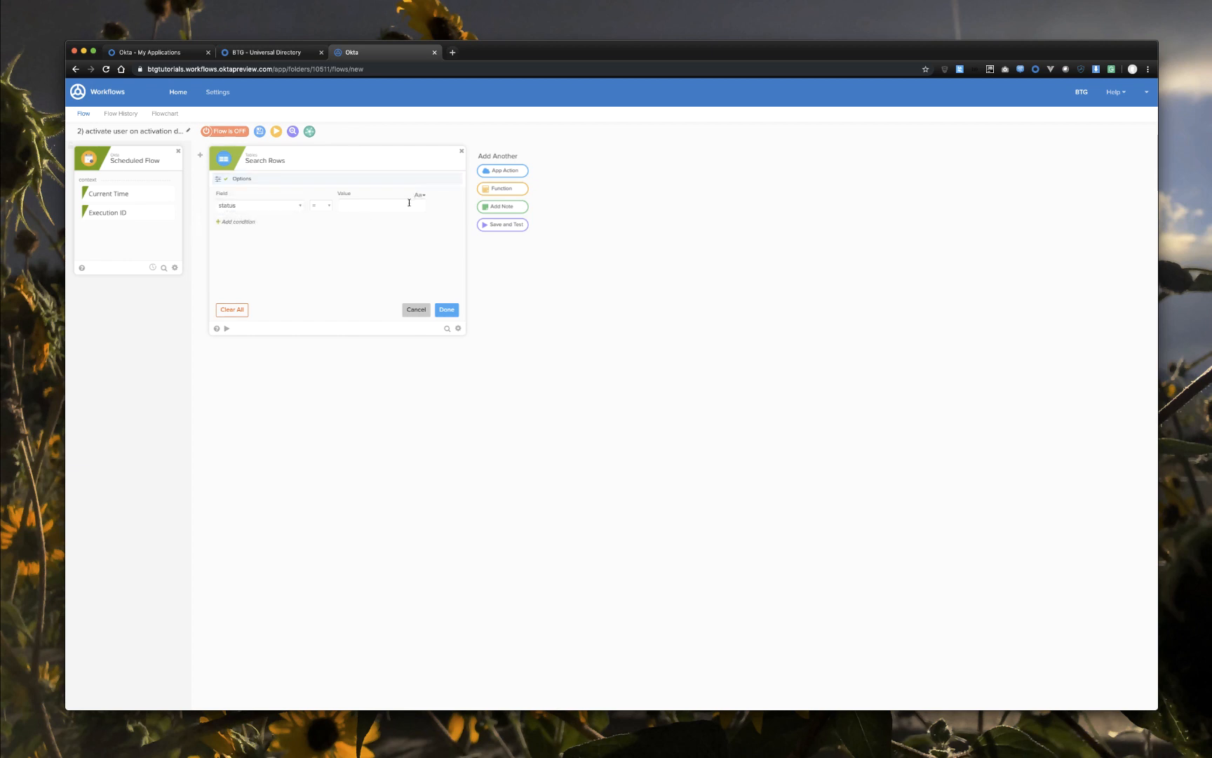
text(STAGED)
Step: Add an AND condition that activateDate is <= the scheduled flow's Current Time, and apply the filter
click(223, 221)
click(241, 233)
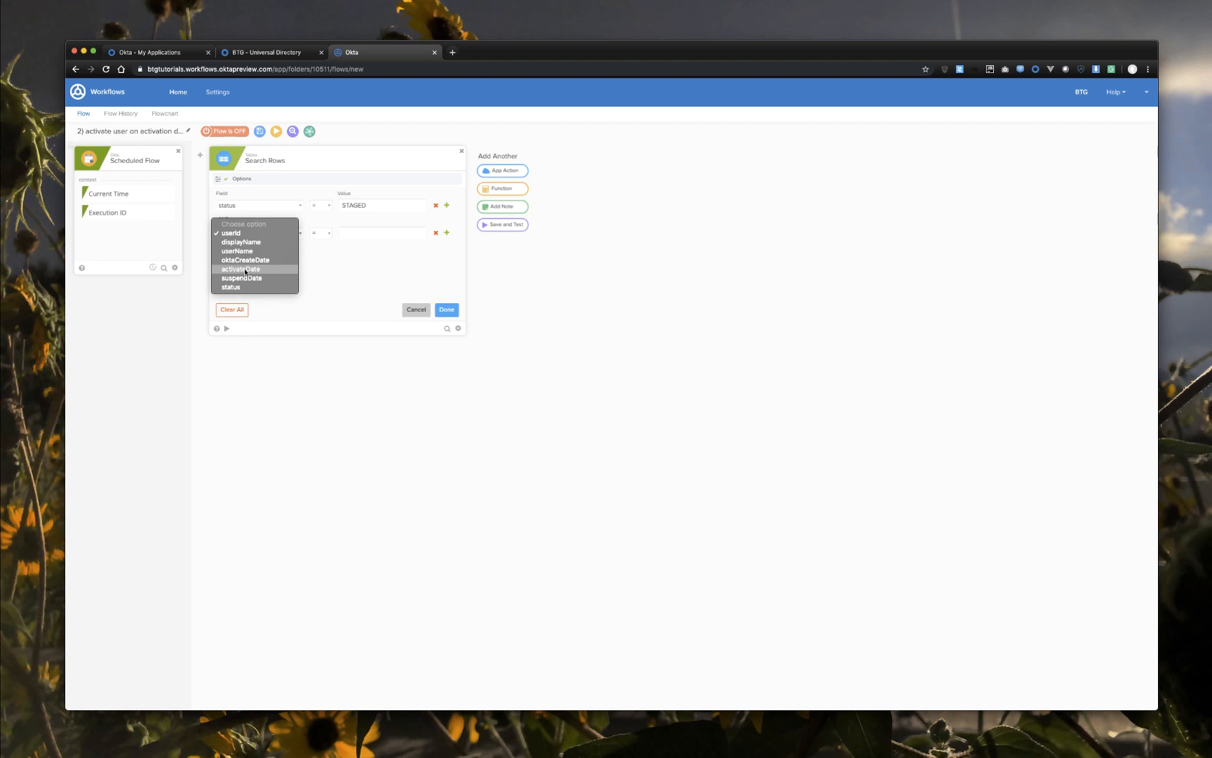
click(245, 270)
click(319, 235)
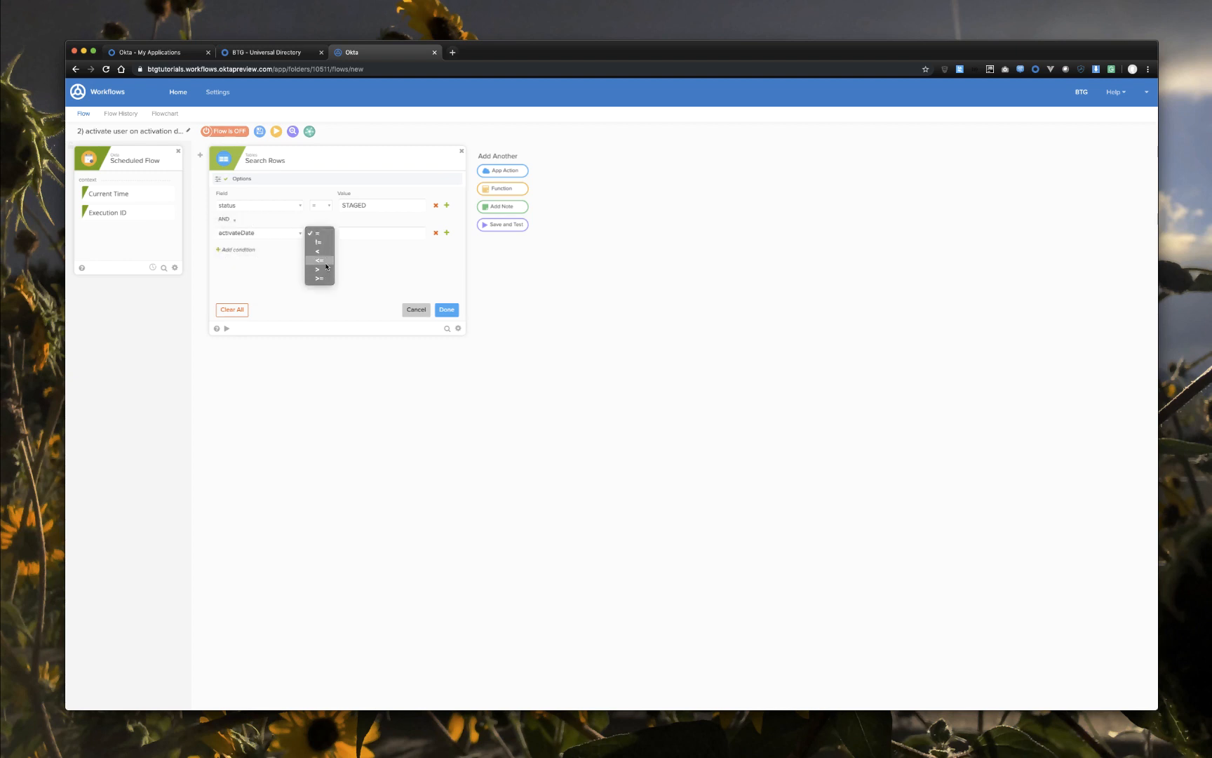
click(320, 261)
click(359, 232)
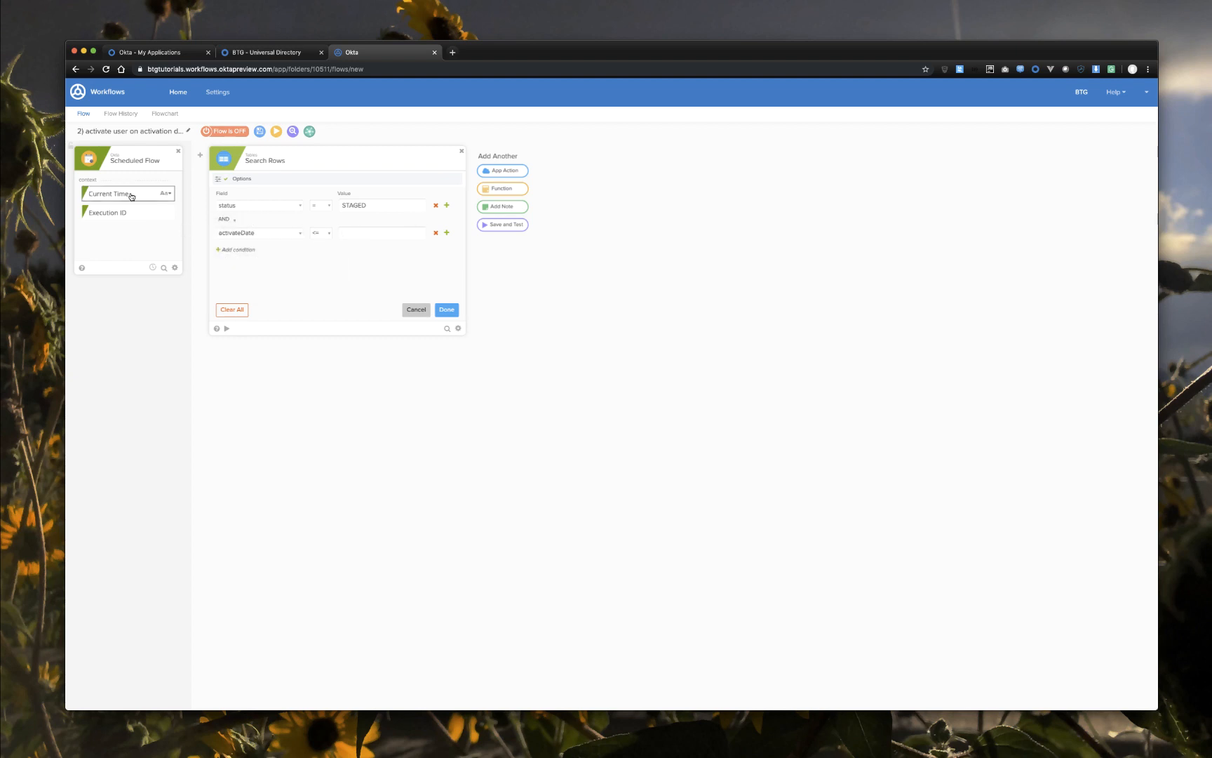
drag(129, 195, 376, 238)
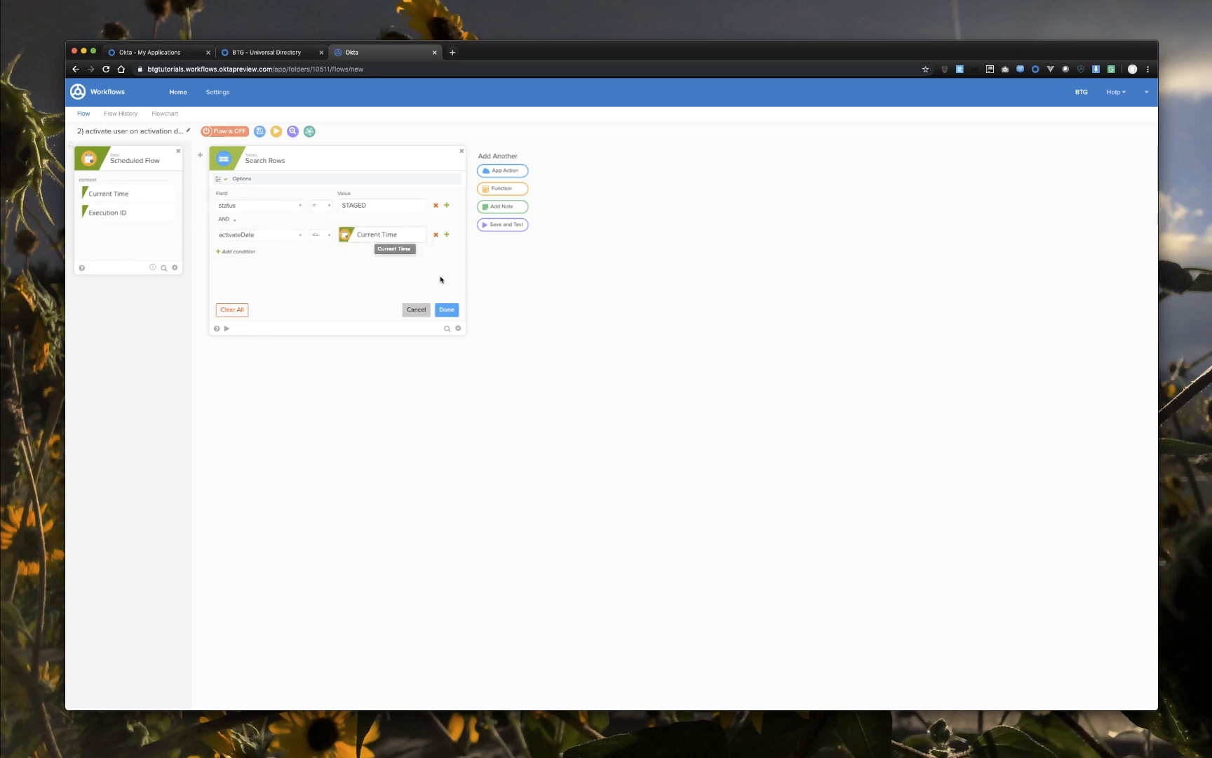
click(449, 310)
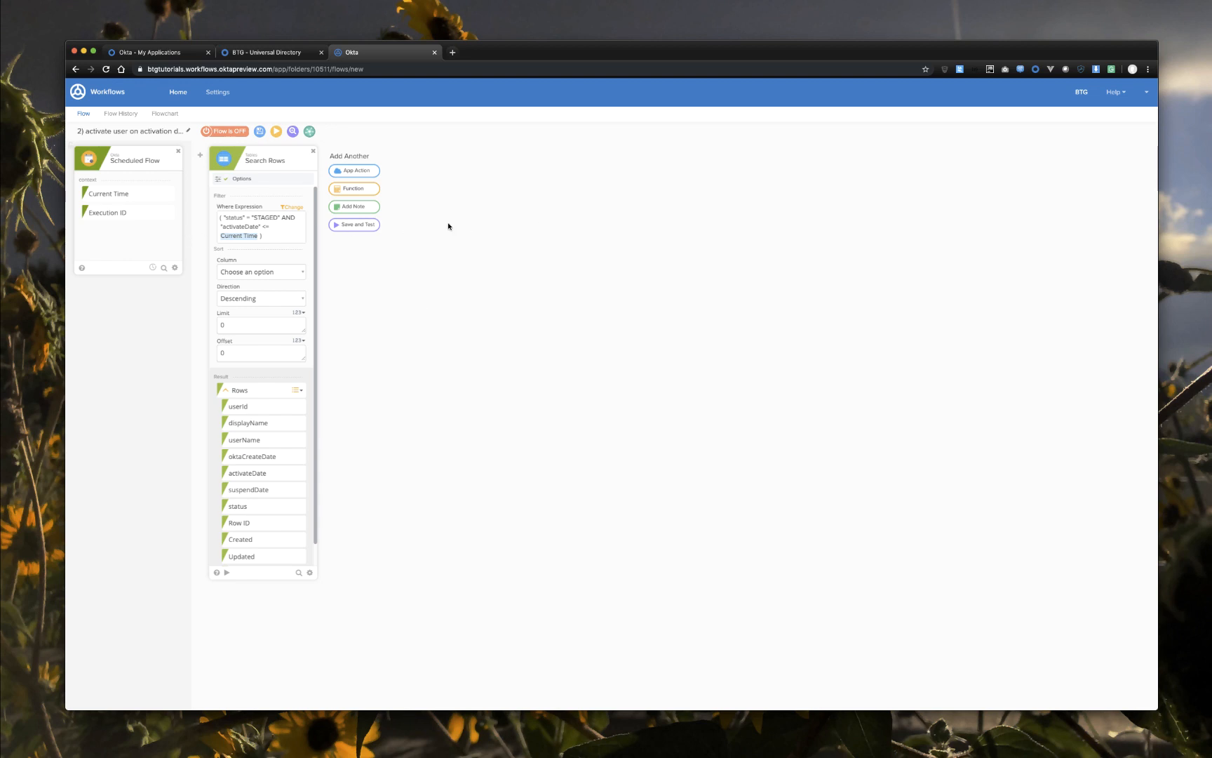
Step: Add a For Each function that uses the Rows output of Search Rows as its list
click(354, 188)
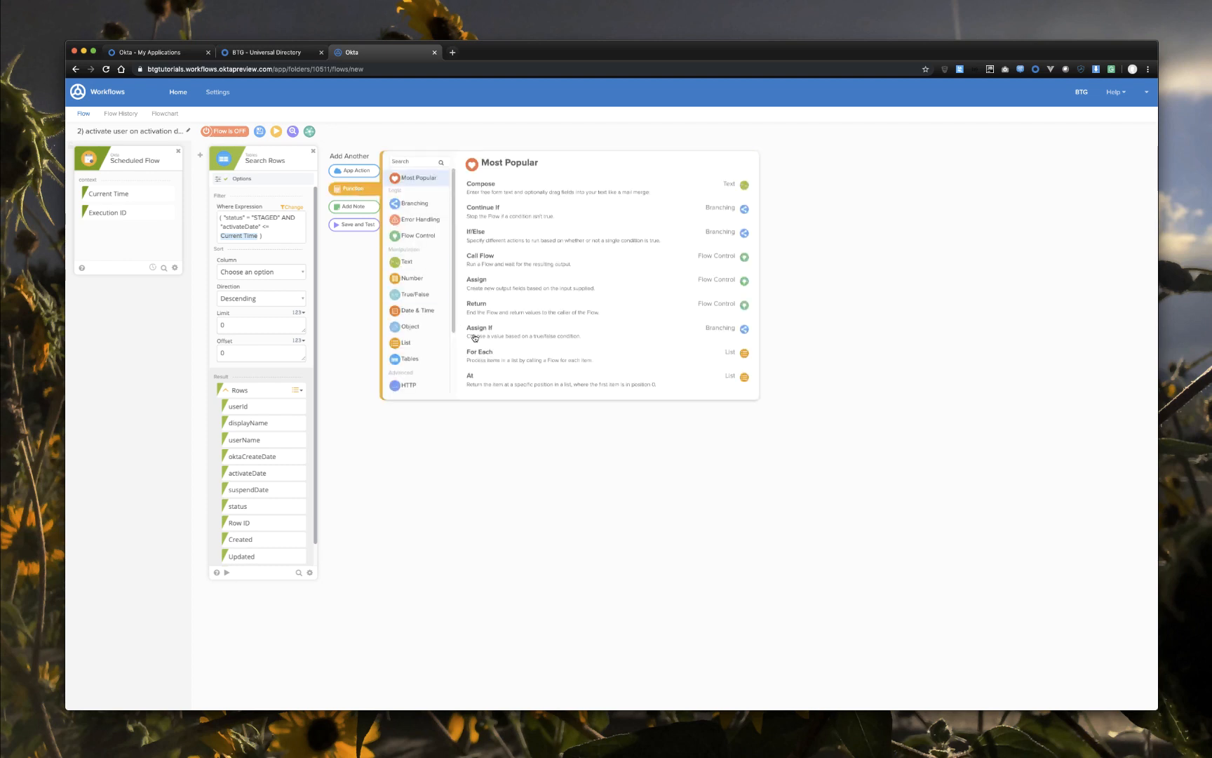
click(510, 360)
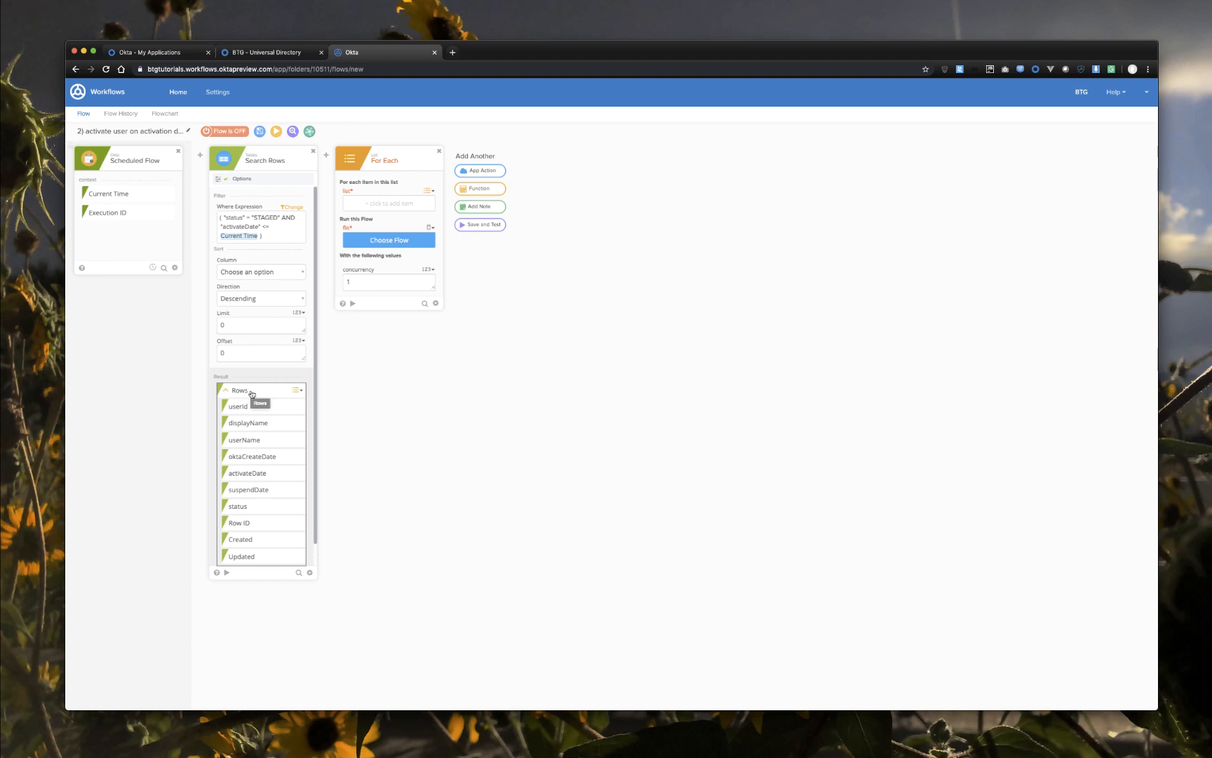
drag(252, 391, 381, 205)
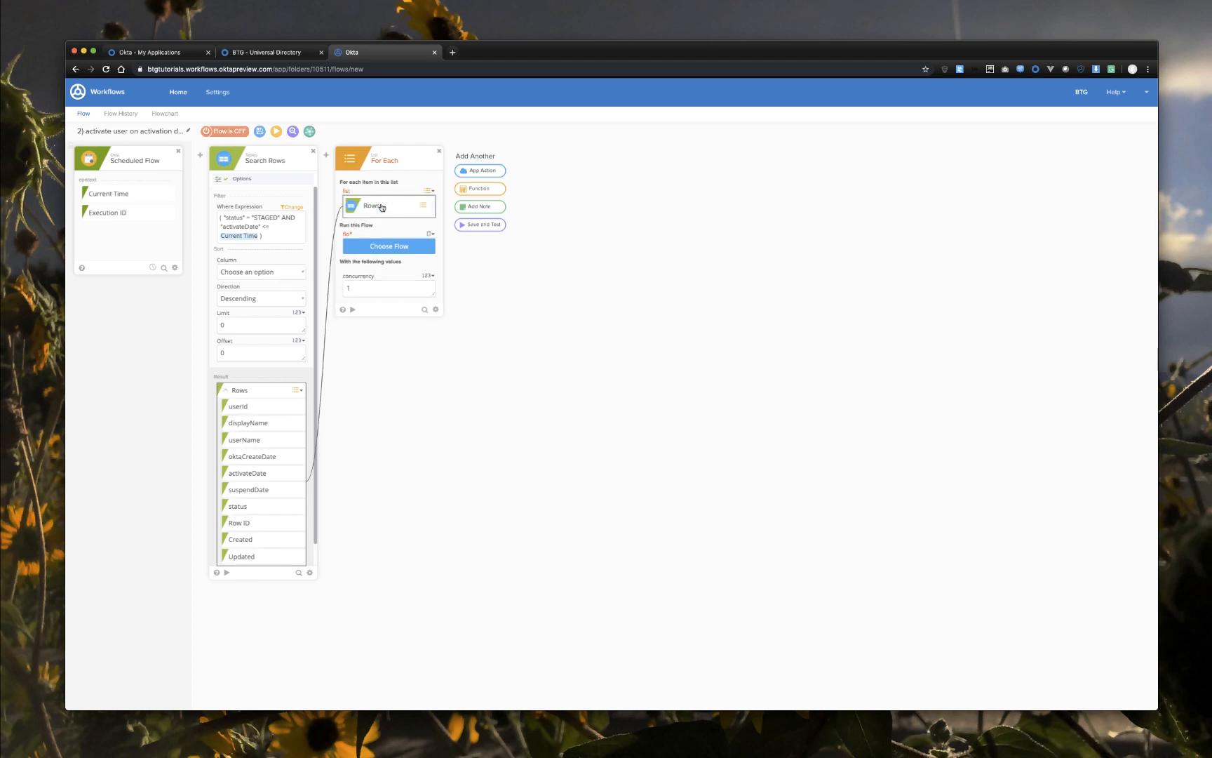
Step: Create a new flow from the For Each flow chooser, named "2a) activate user", with saving of all passing data enabled
click(386, 247)
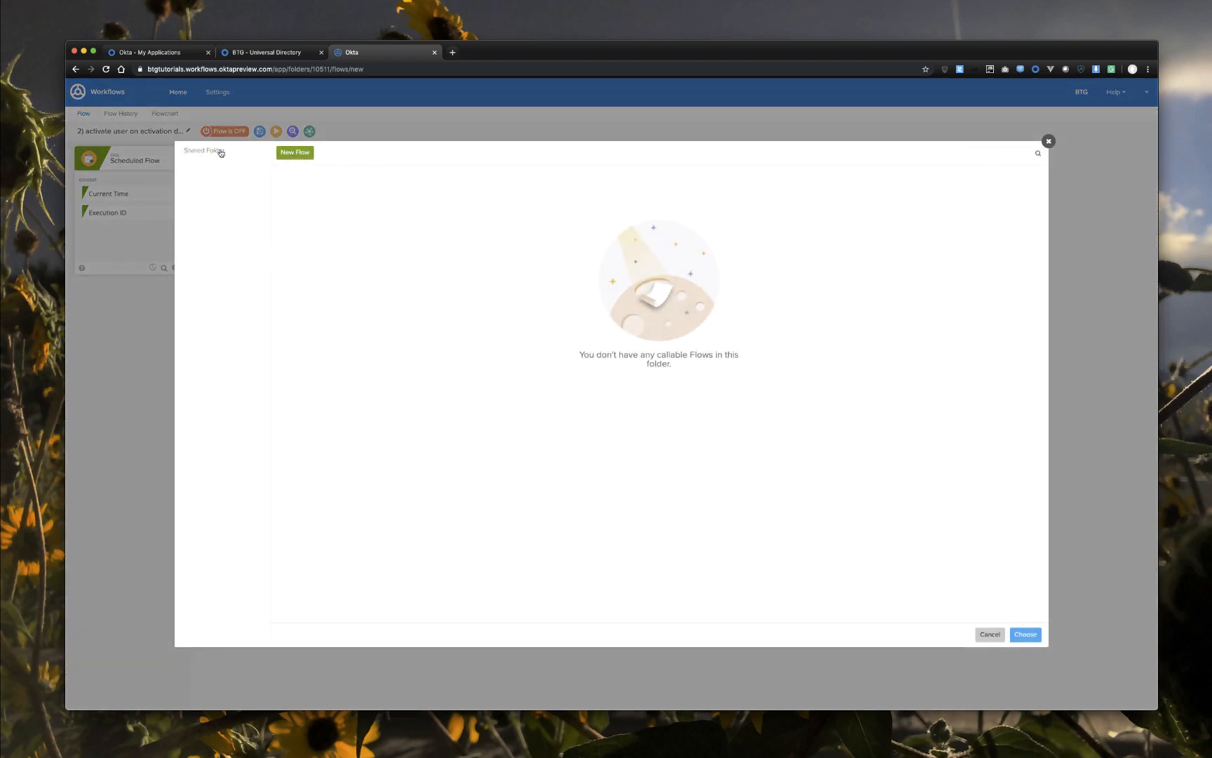
click(309, 155)
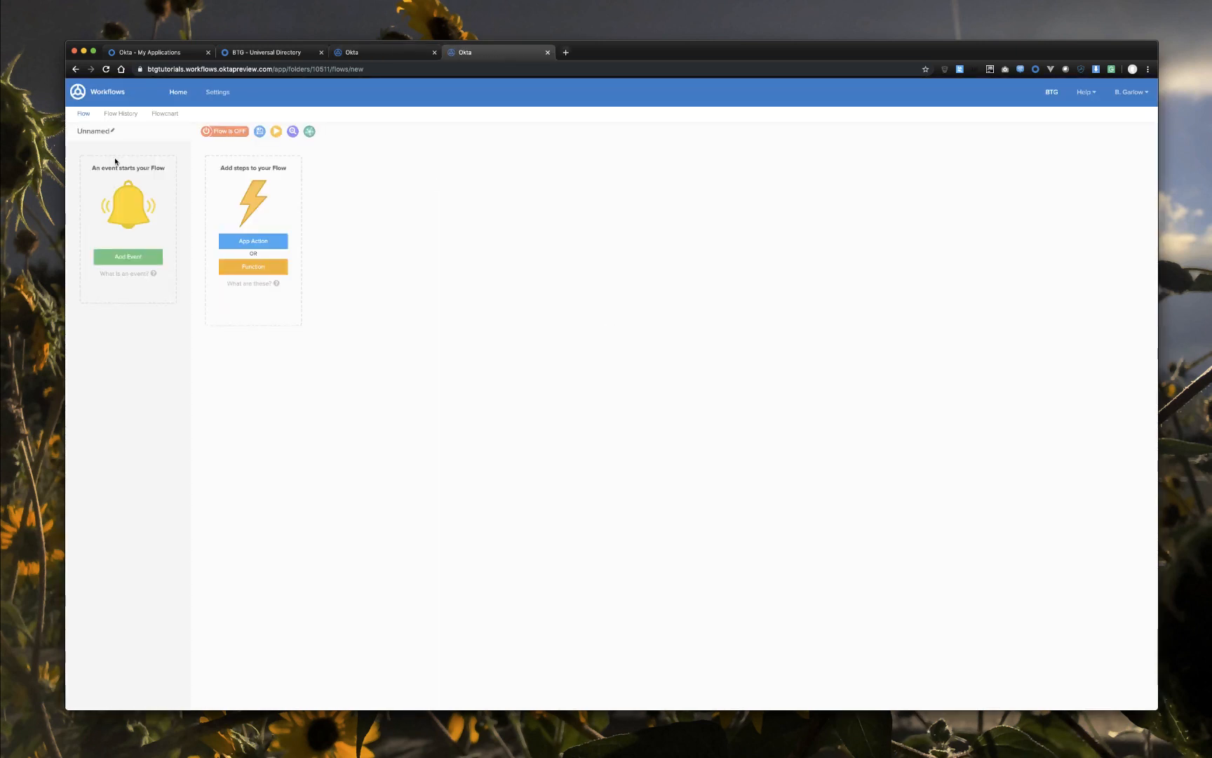
click(99, 132)
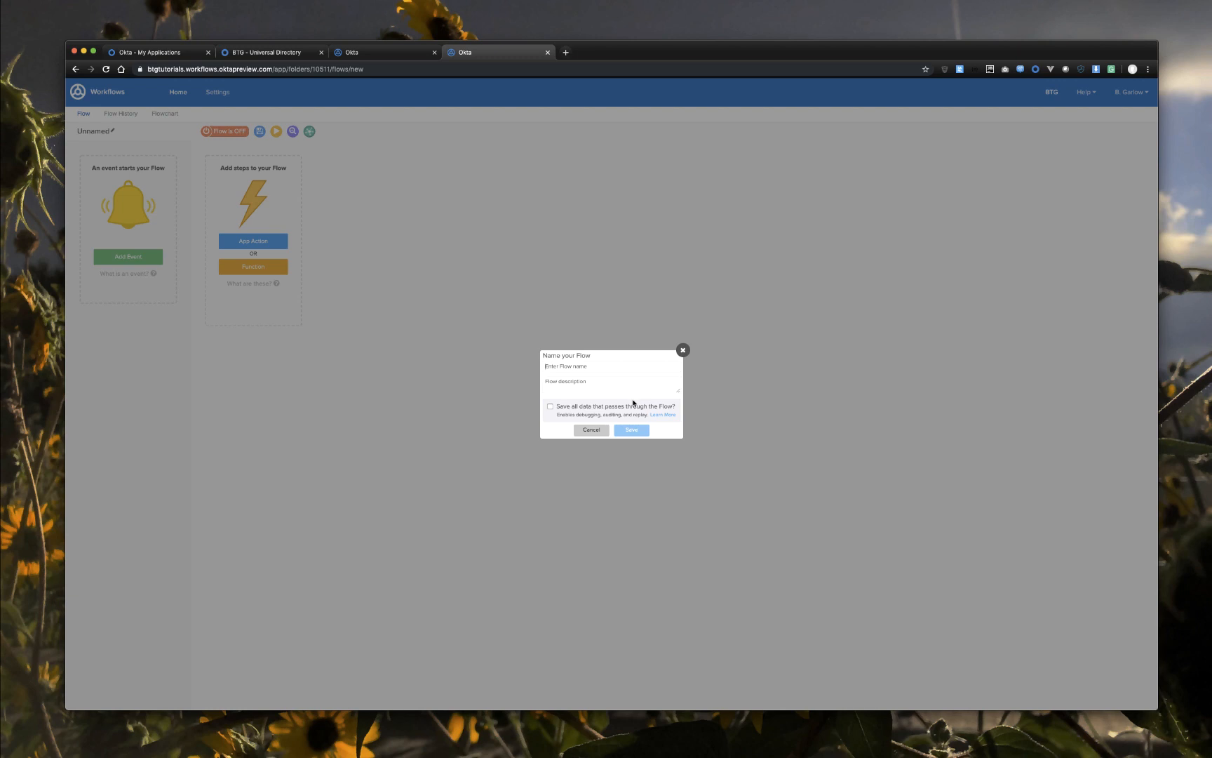
text(2a) activate user on)
click(550, 408)
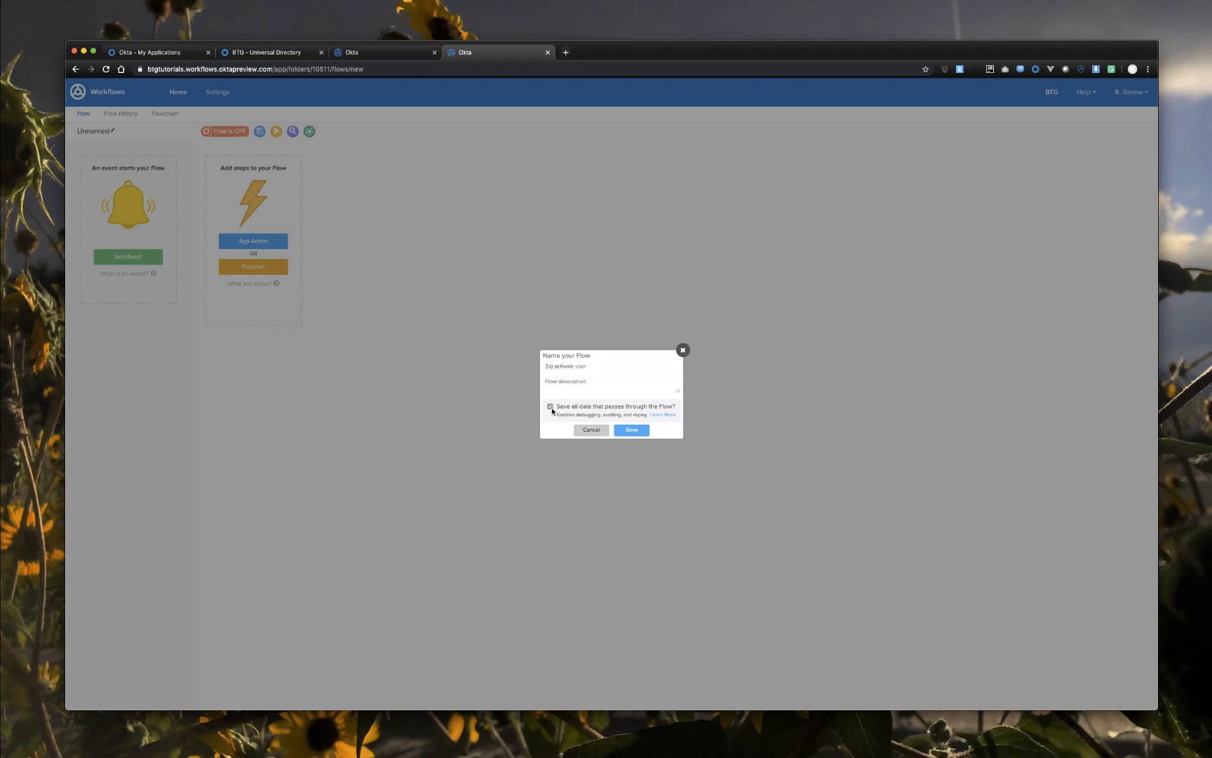
click(632, 430)
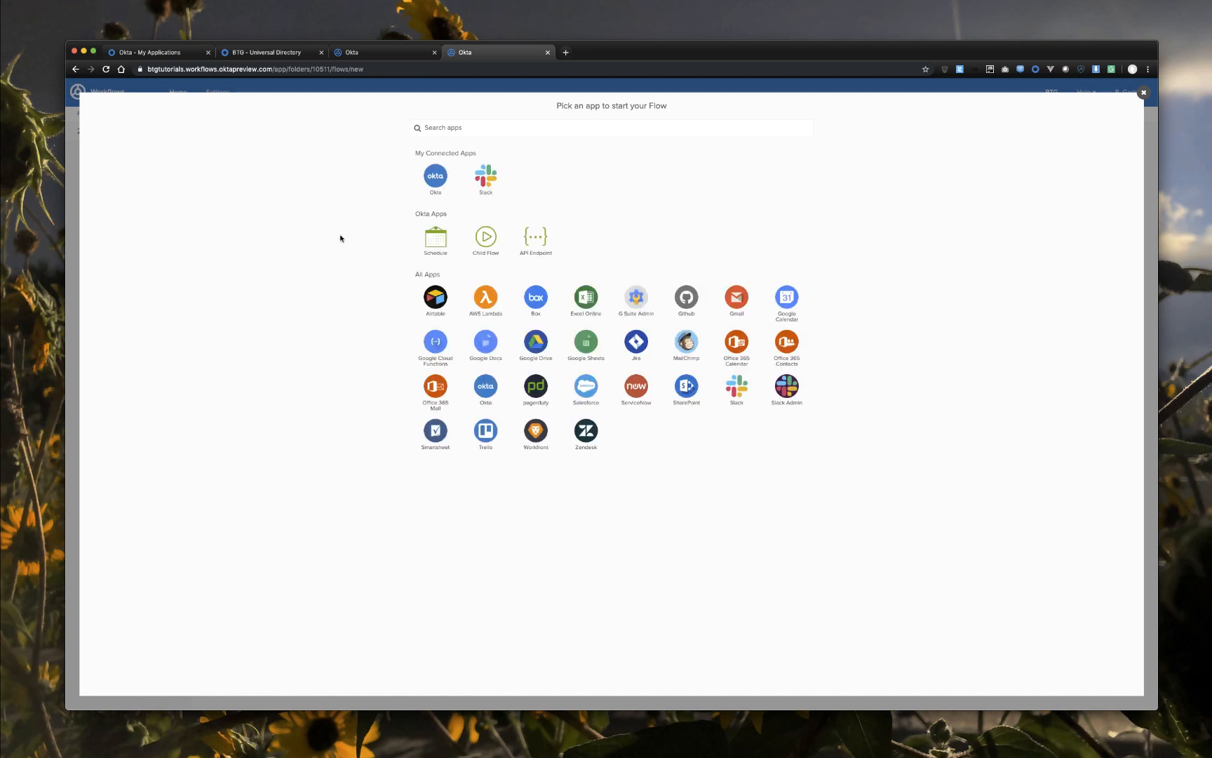
Step: Start the flow with a Child Flow event and give it an input named contractorRecord of type Object
click(487, 240)
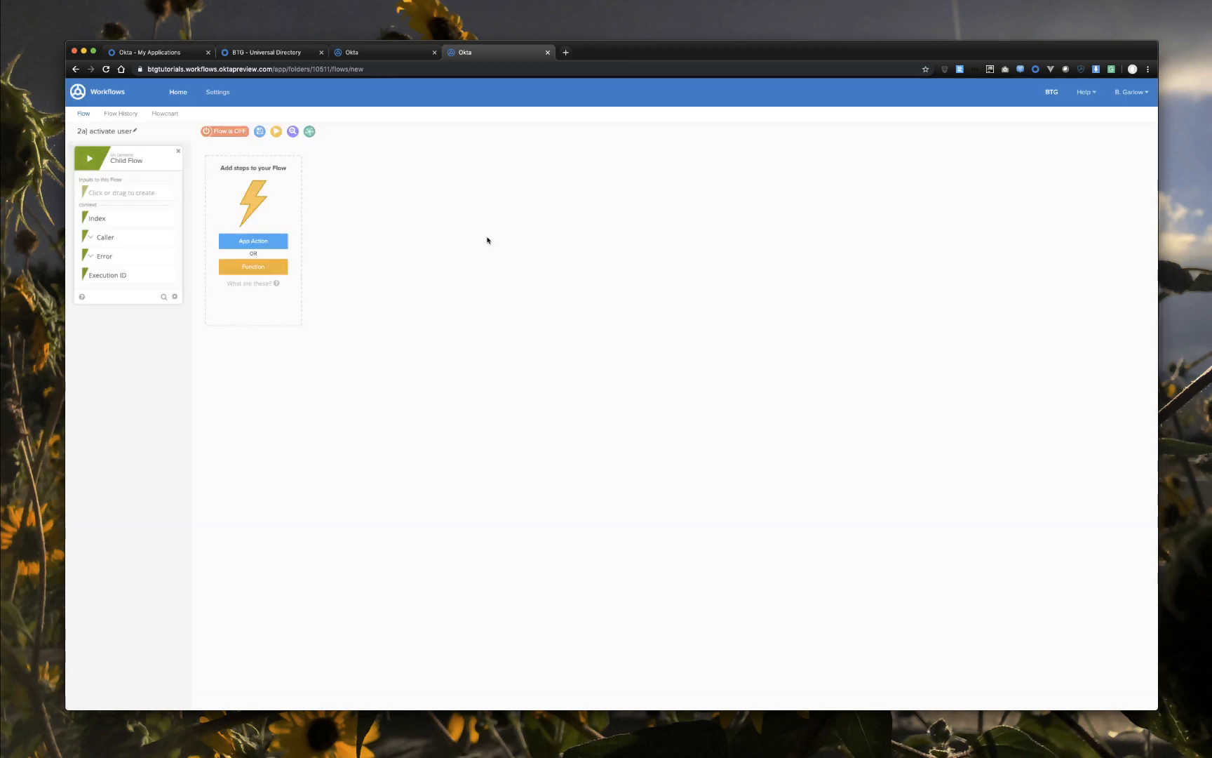
click(135, 191)
text(contractorRecord)
key(Return)
click(172, 194)
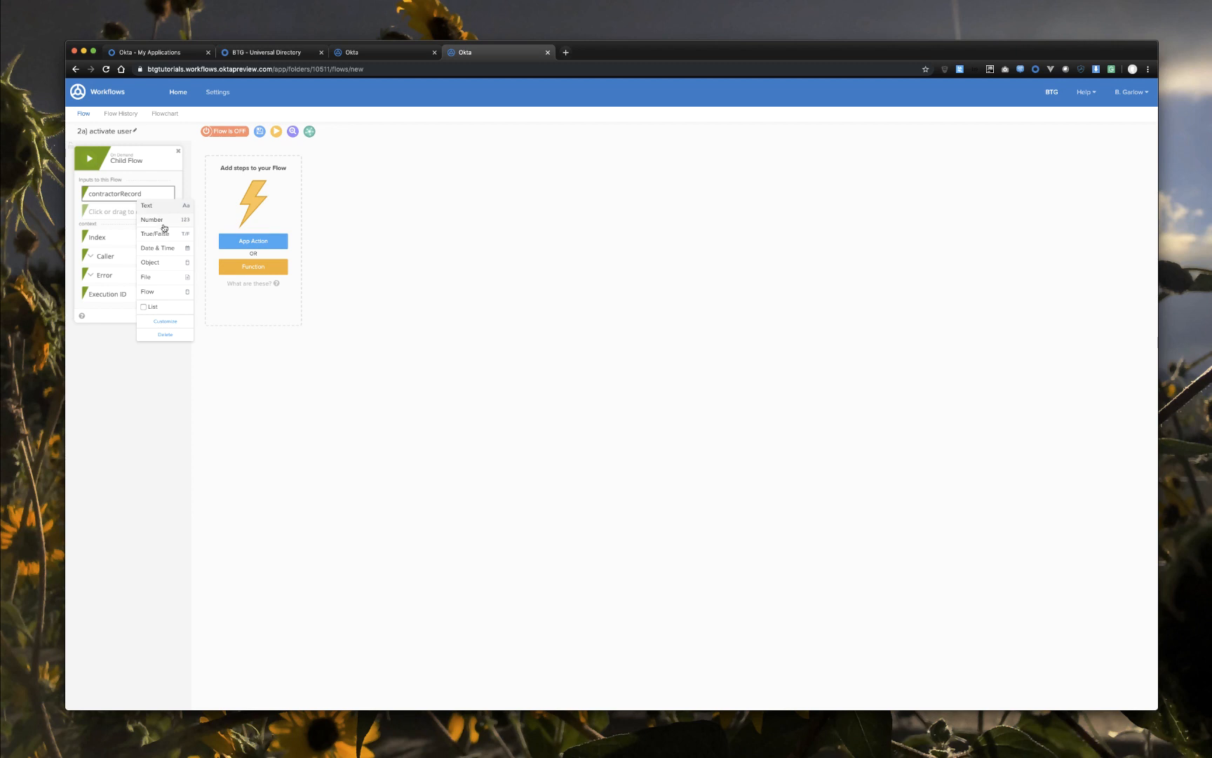
click(164, 265)
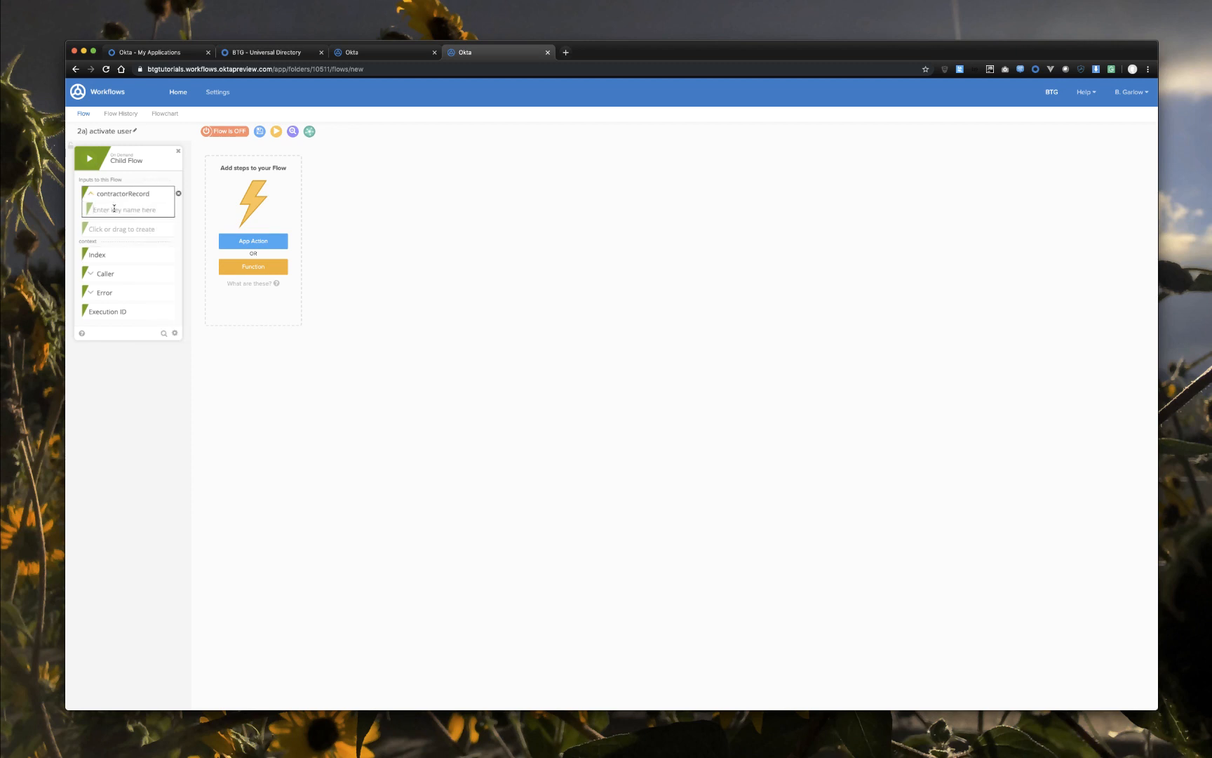
Step: Add the keys userID, email, Row ID and suspendDate to the contractorRecord object
text(userID)
key(Return)
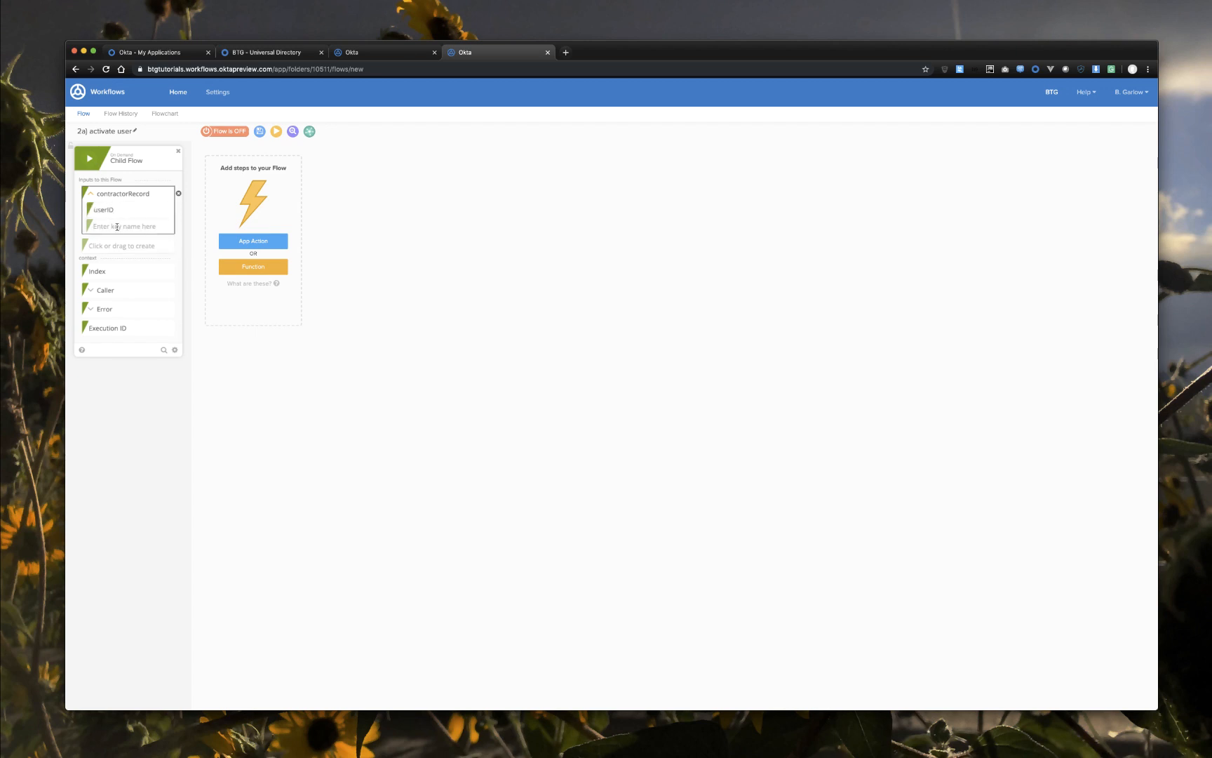
text(email)
key(Return)
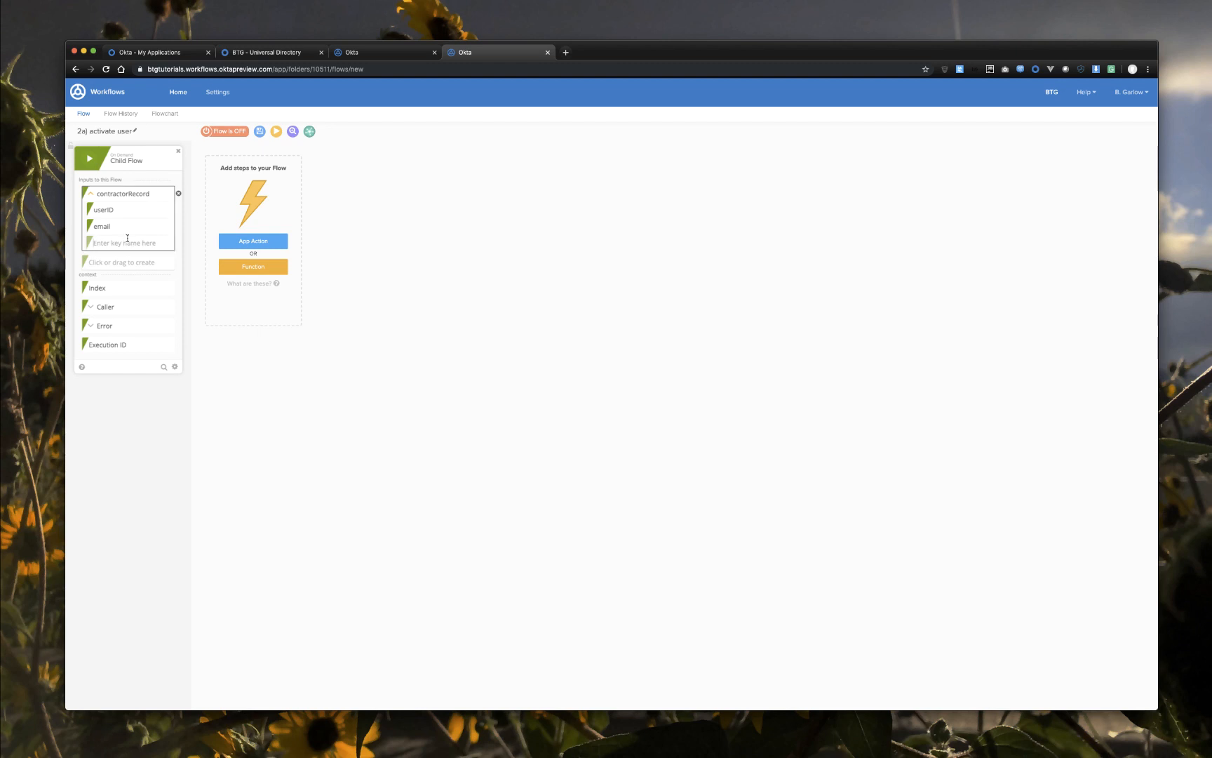
text(row)
key(BackSpace)
key(BackSpace)
key(BackSpace)
text(Row)
key(Return)
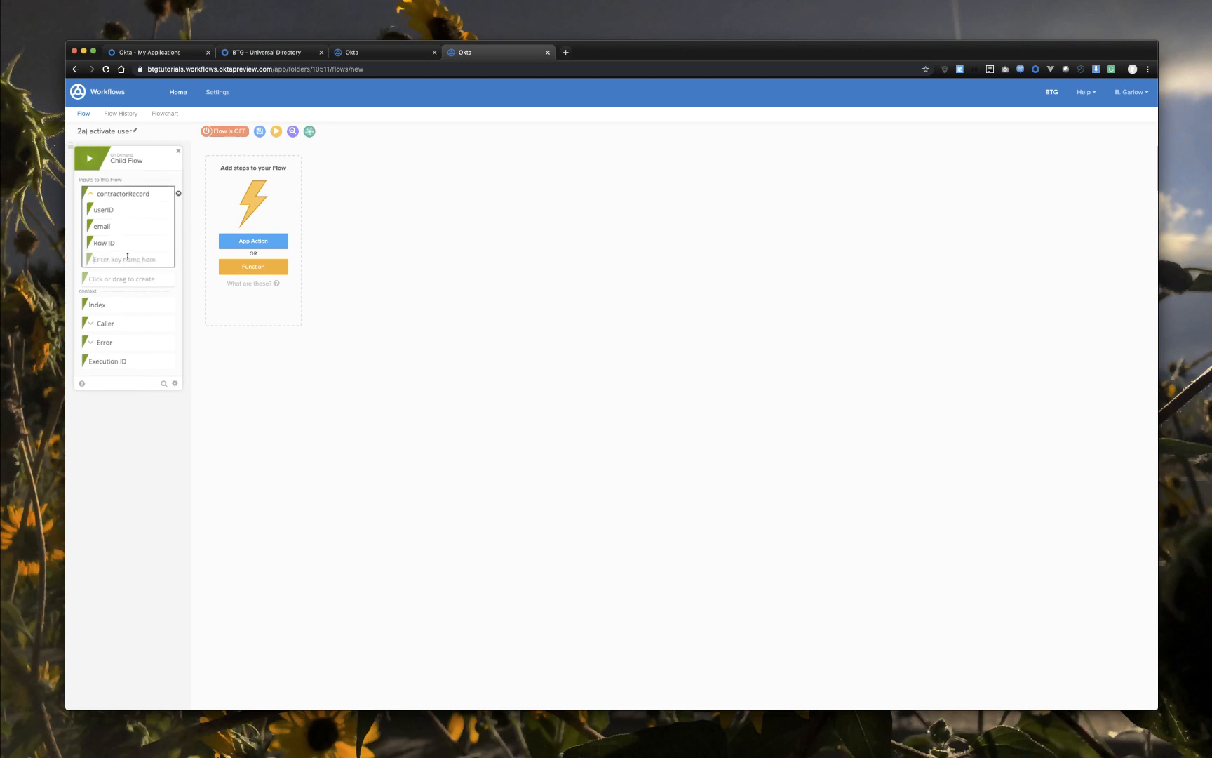
text(suspendDate)
key(Return)
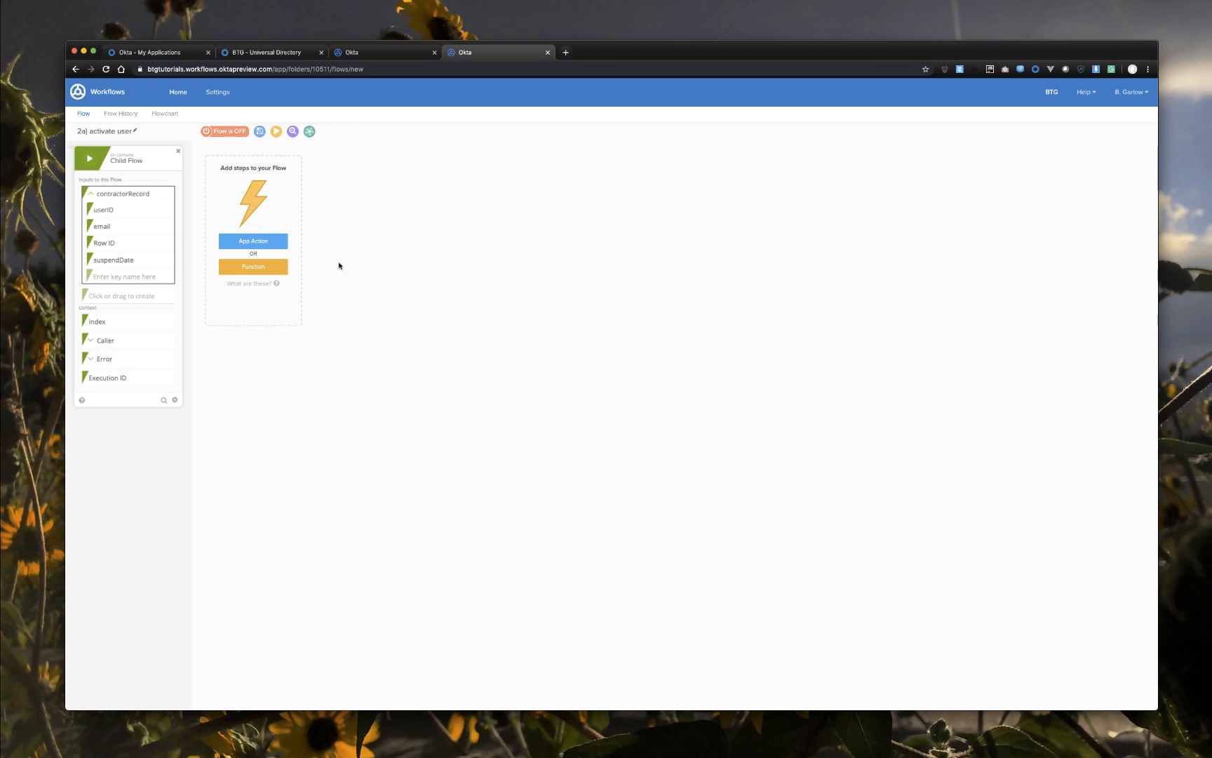
Step: Add an If Error error-handling block to the child flow and switch it to its error branch
click(271, 268)
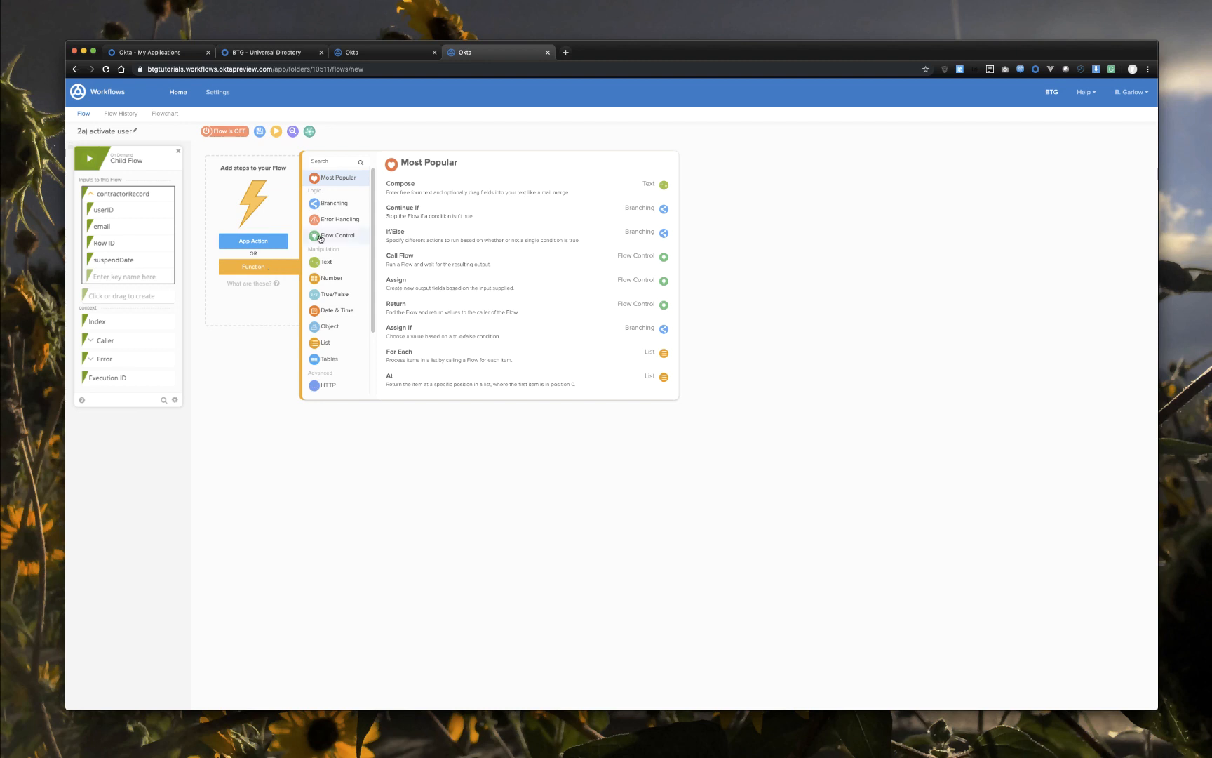
click(336, 224)
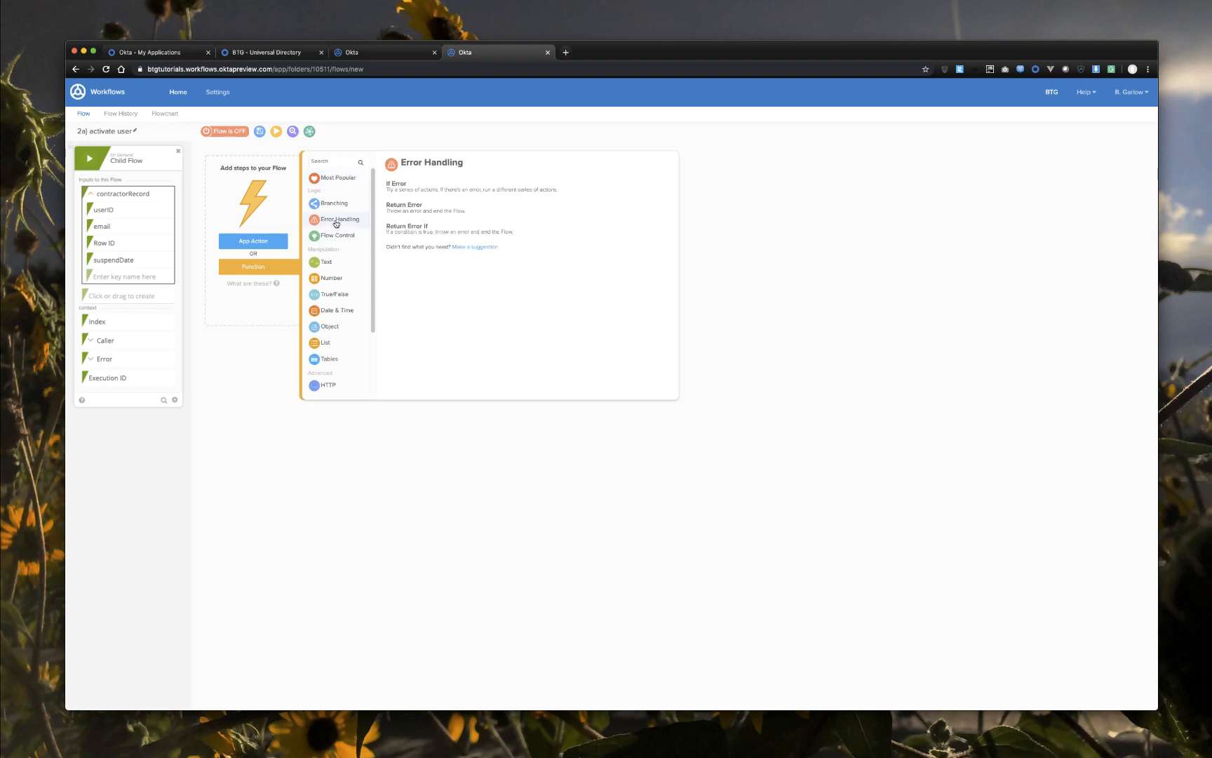
click(407, 185)
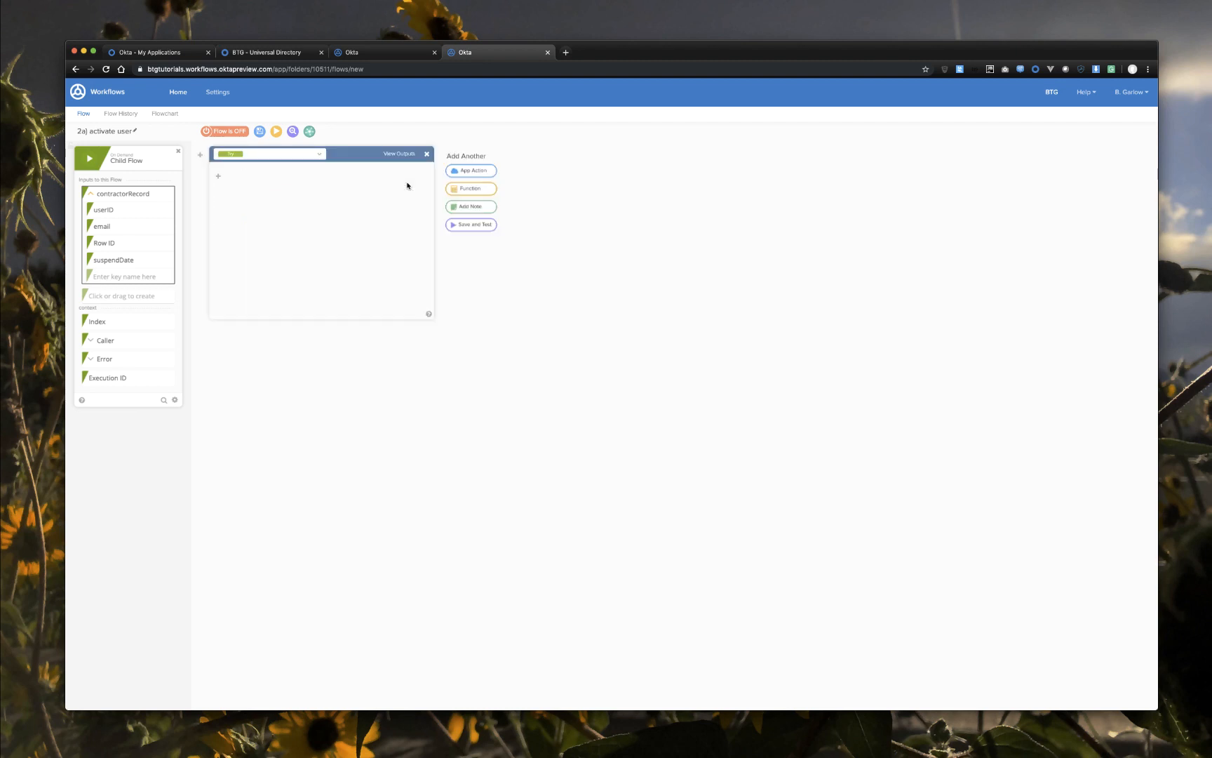
click(319, 154)
click(306, 185)
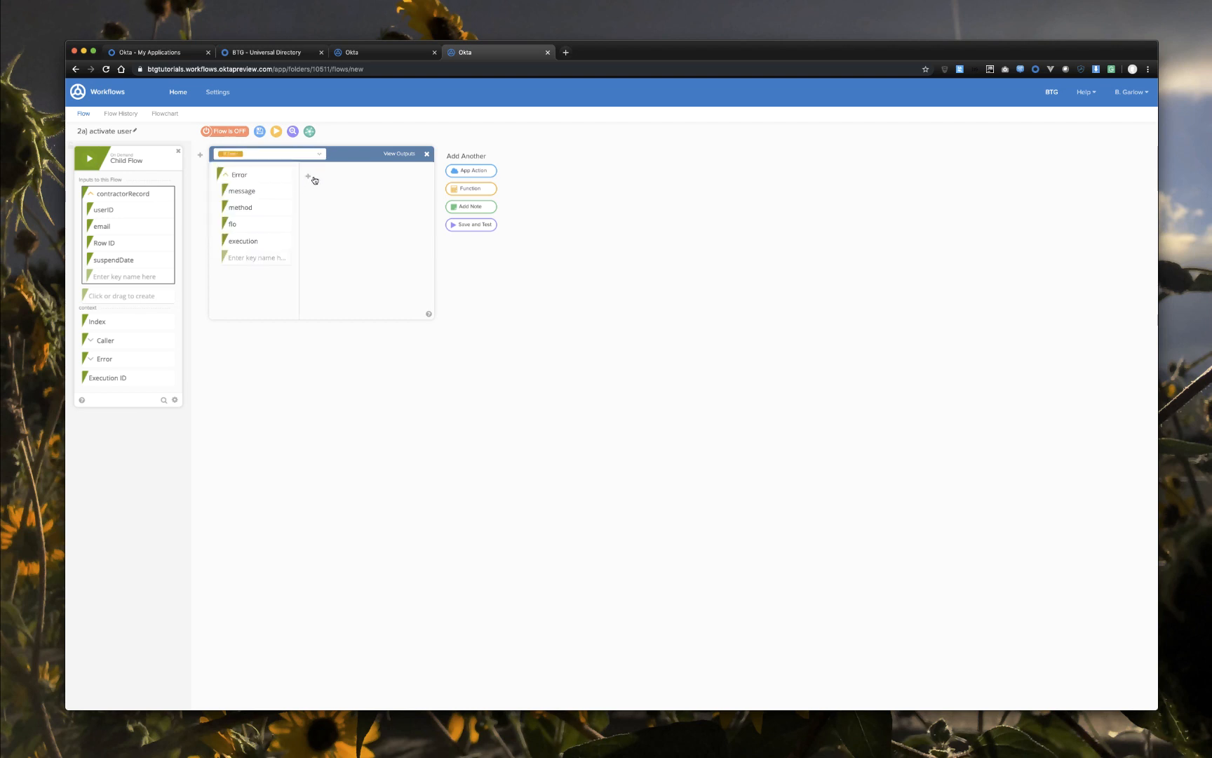
Step: Switch the If Error block to its Try branch and add an Okta Activate User action there
click(320, 156)
click(278, 173)
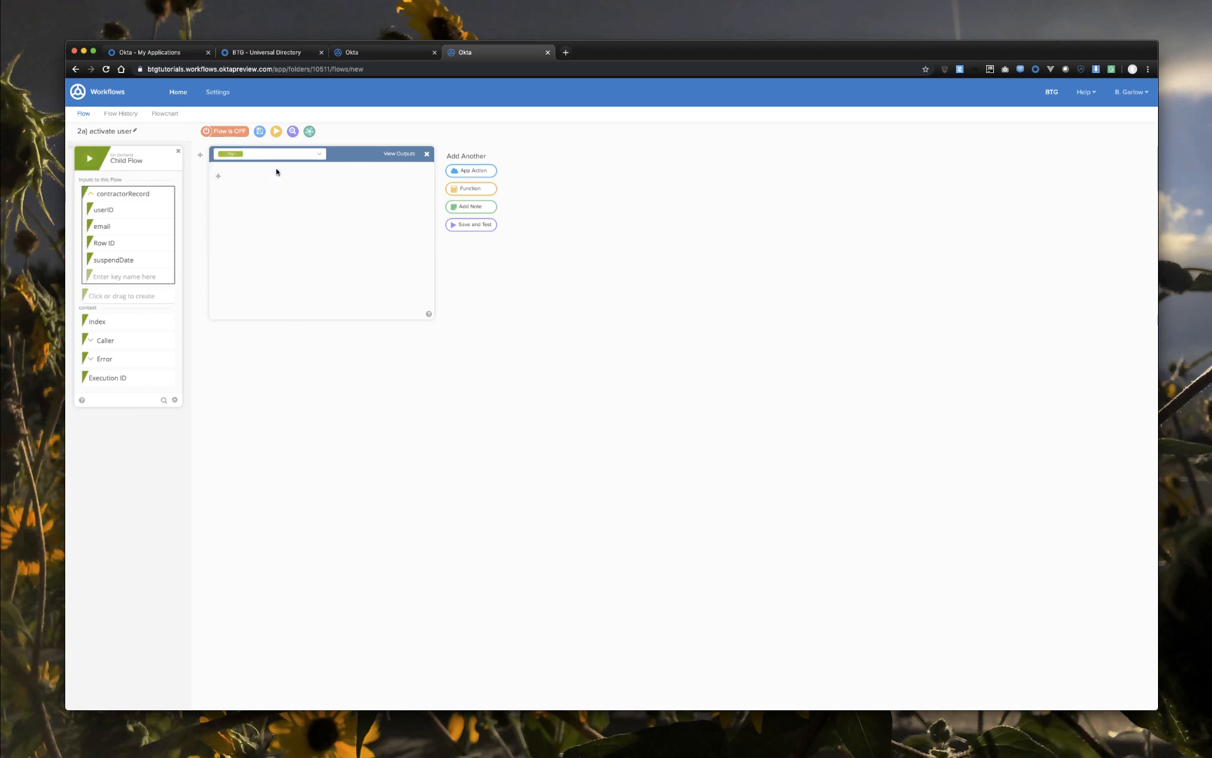
click(218, 190)
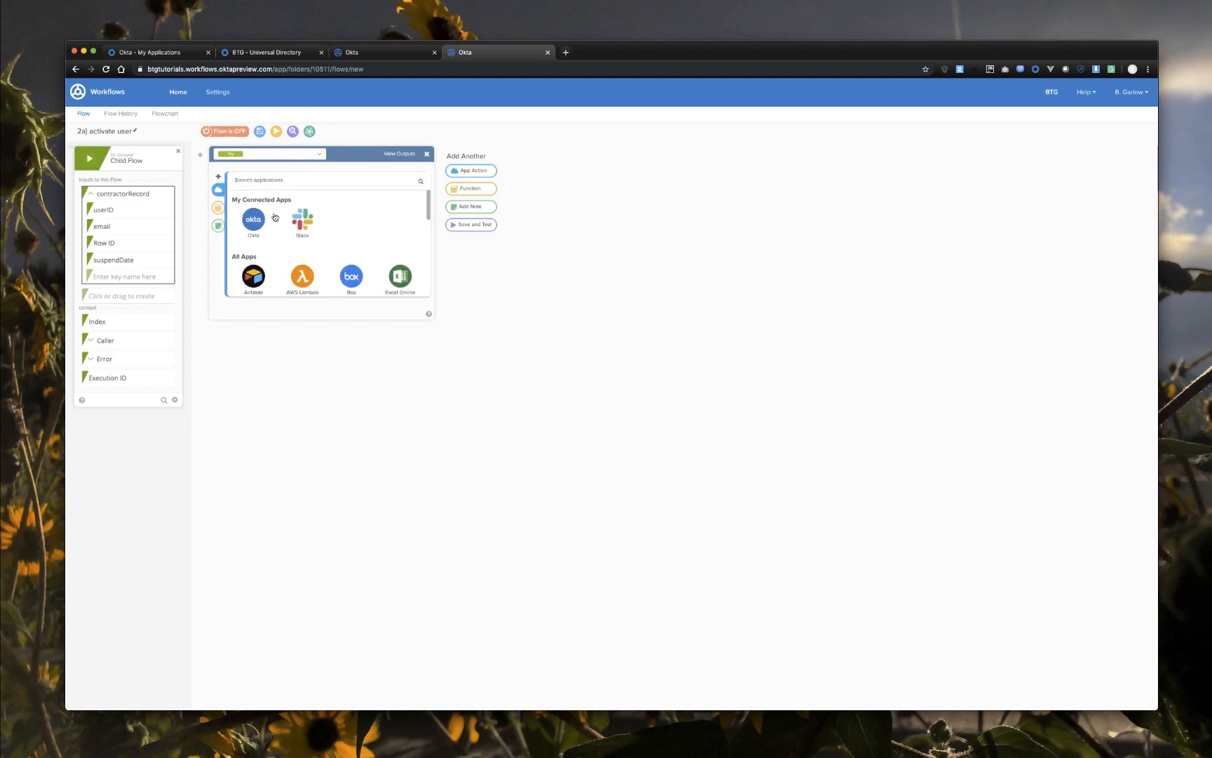
click(258, 217)
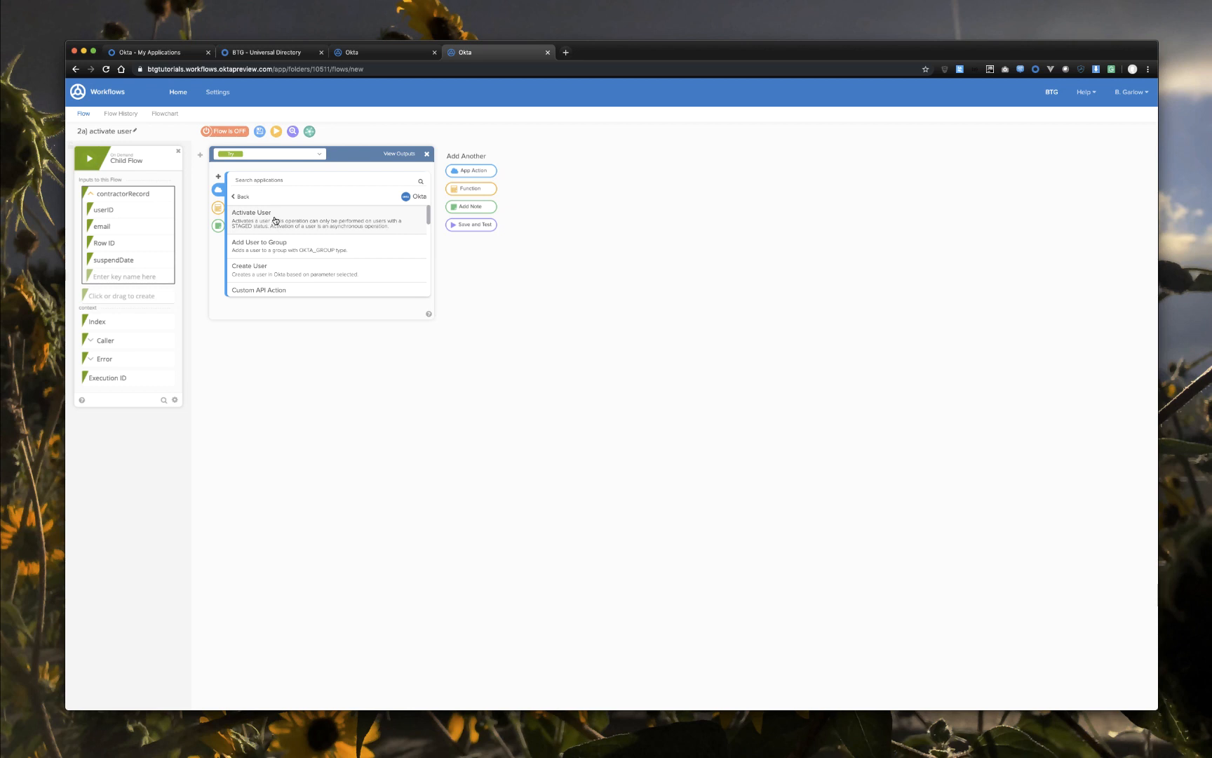
click(274, 220)
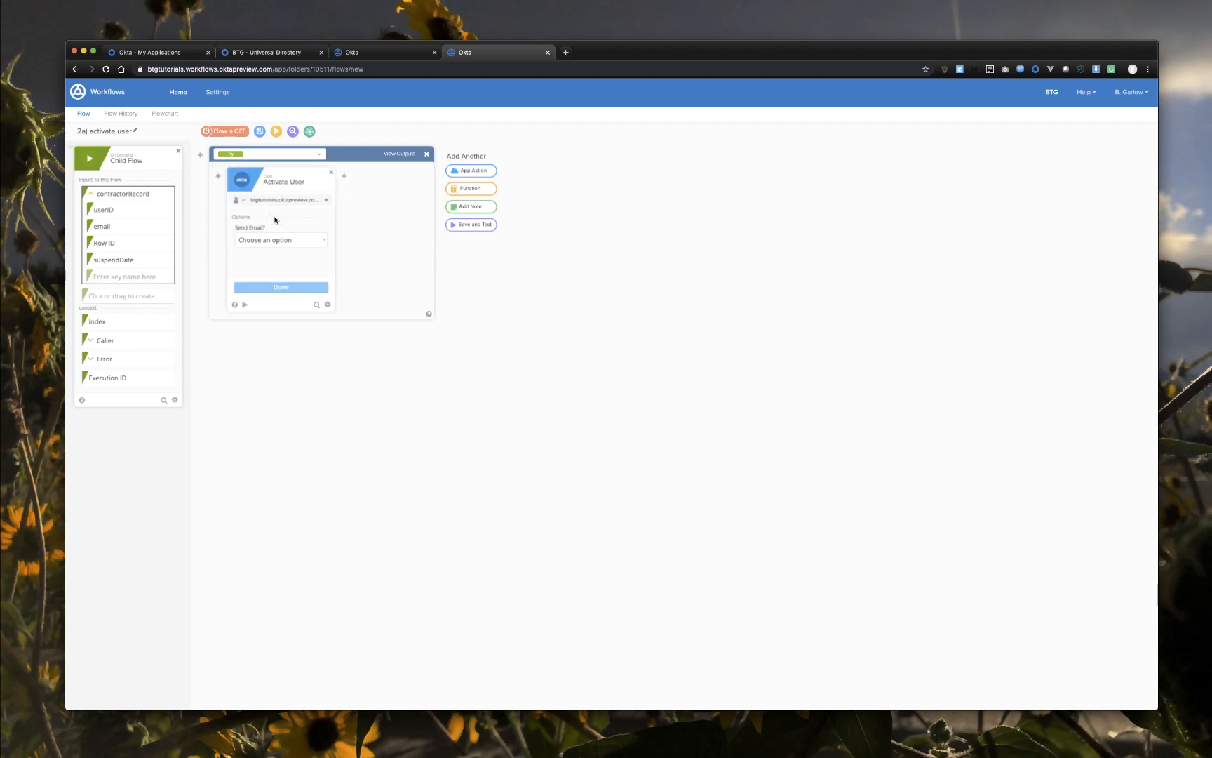
Step: Set Send Email to Yes in the Activate User card and map contractorRecord's userID to ID or Login
click(272, 241)
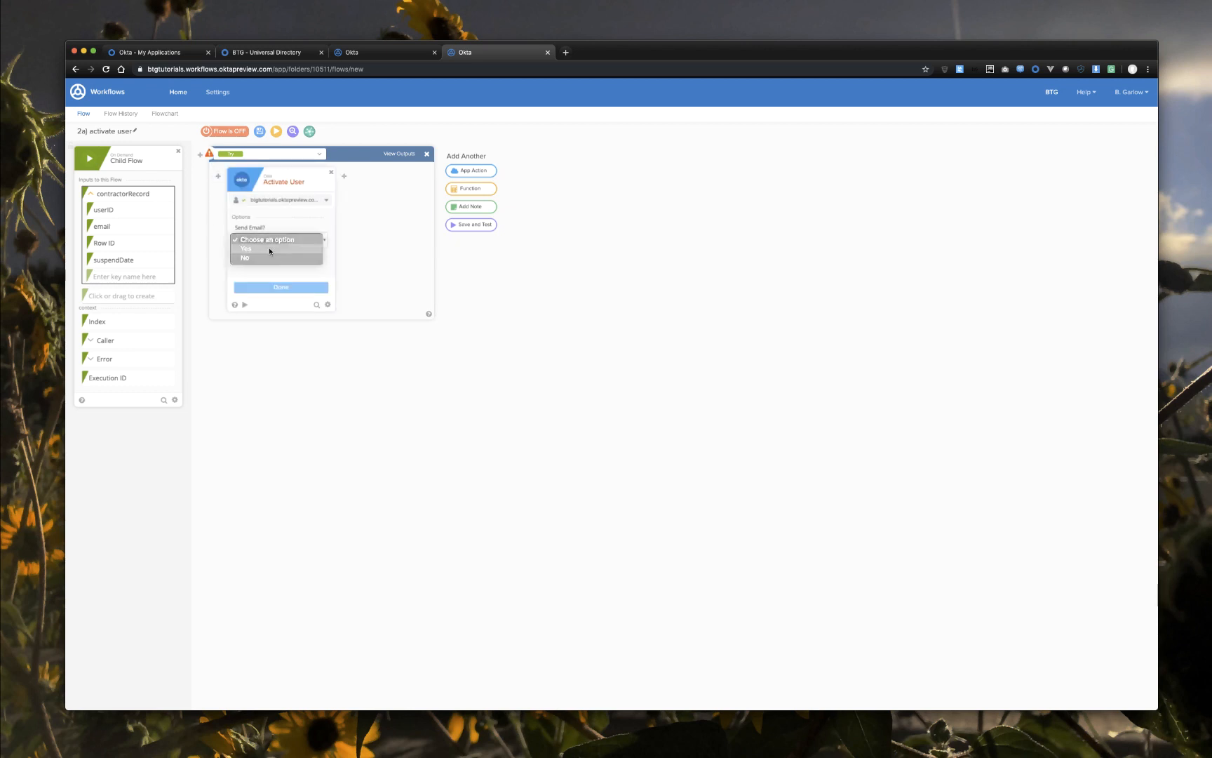
click(269, 248)
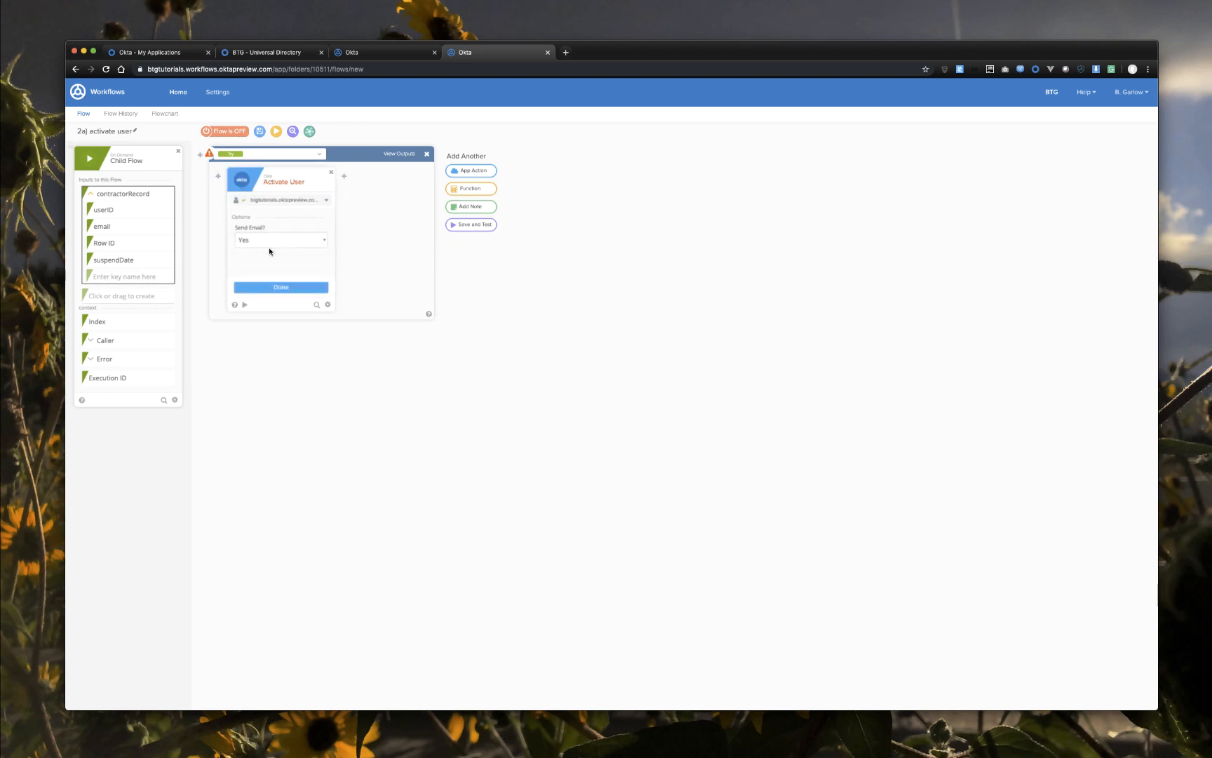
click(275, 287)
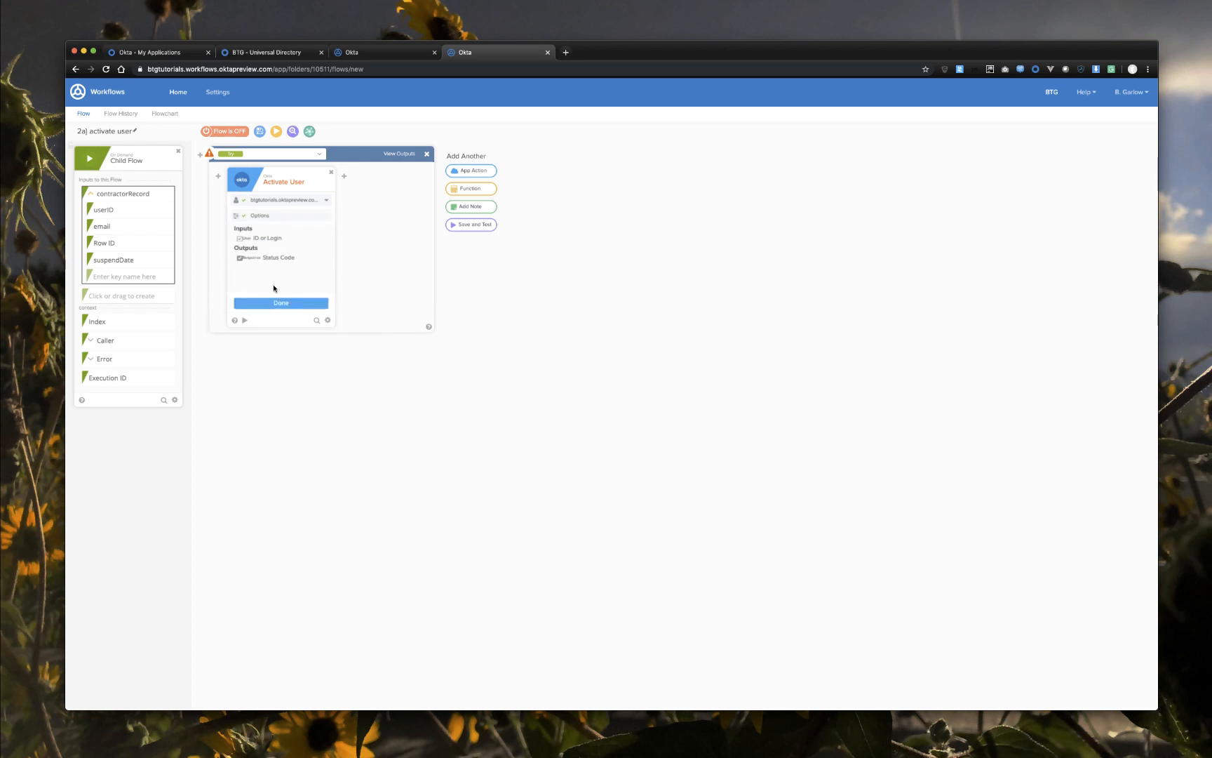
click(278, 301)
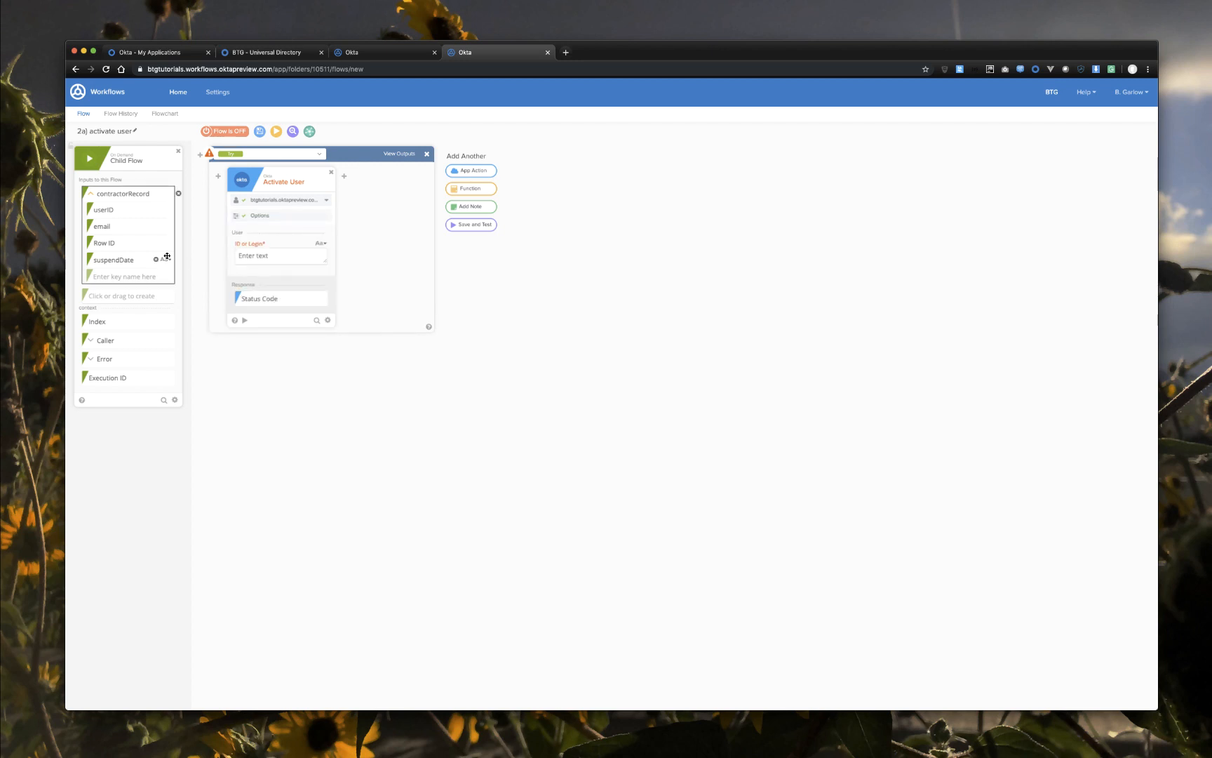
drag(157, 210, 281, 256)
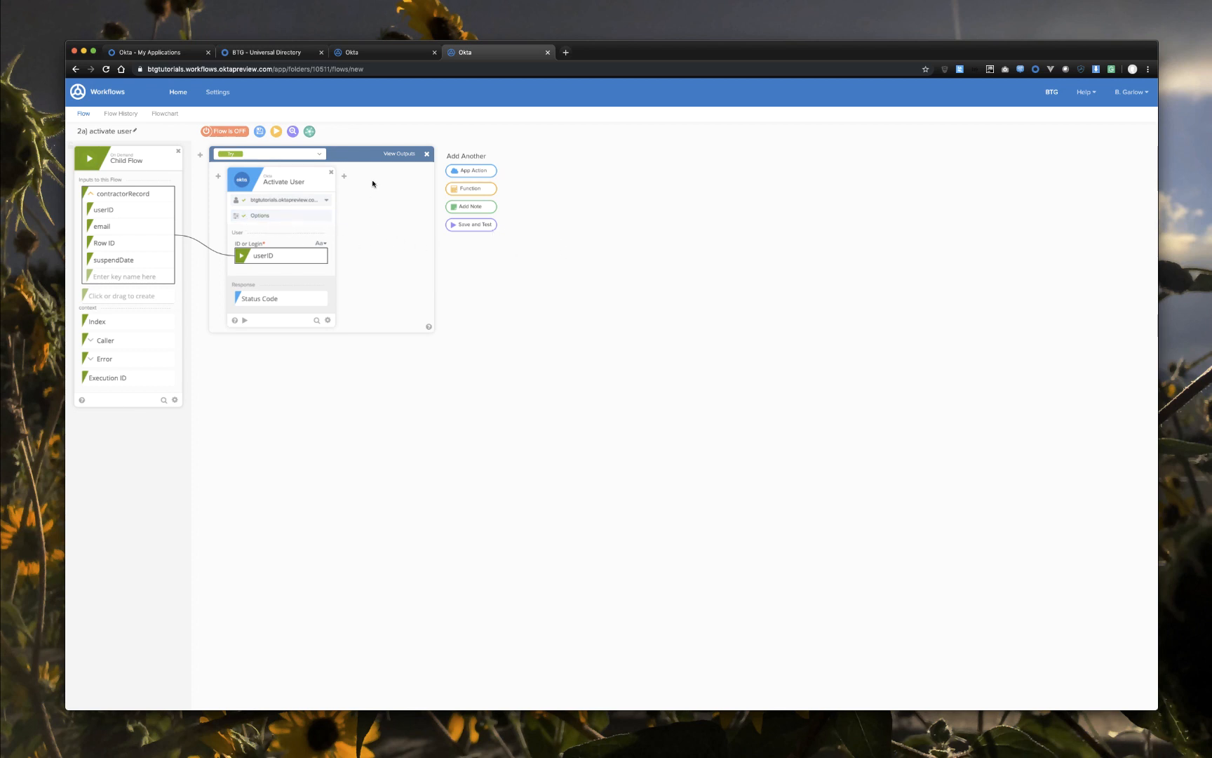
Step: Add a Return Error function to the error branch with the Error object's message mapped to its message input, and save the flow
click(320, 154)
click(284, 183)
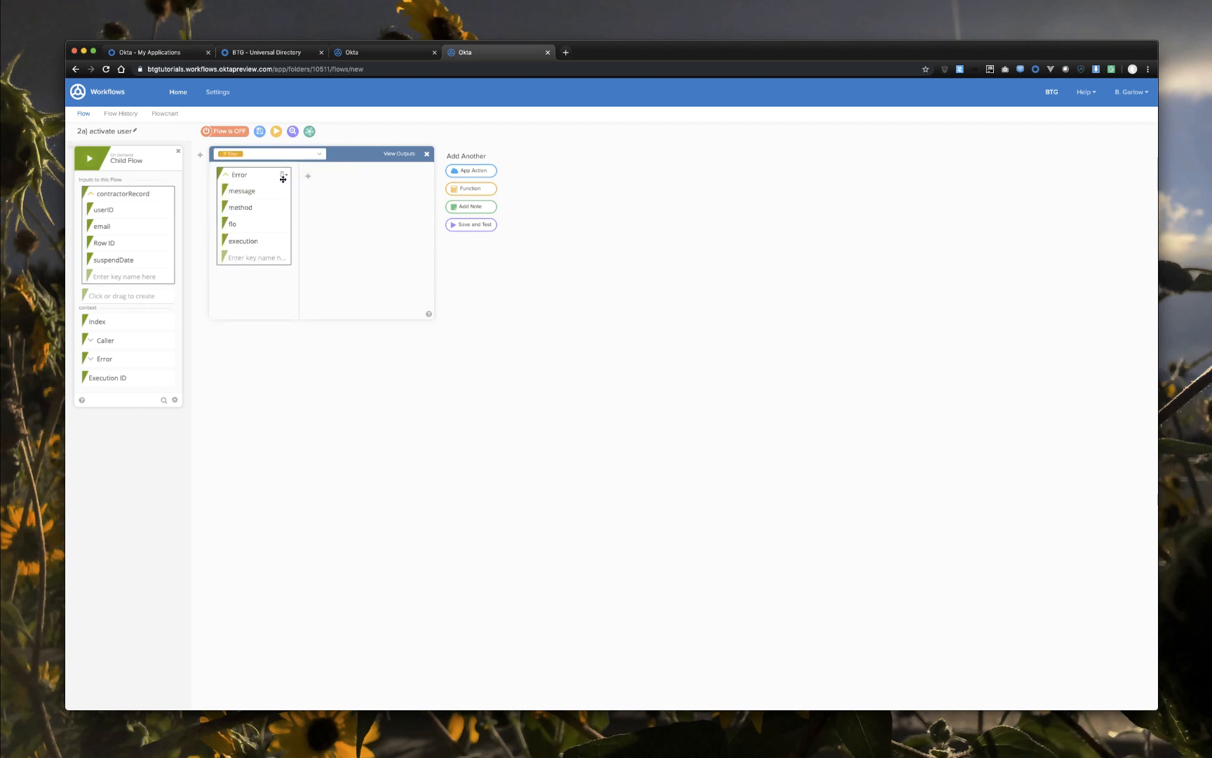
mouse_move(313, 182)
click(308, 209)
click(353, 241)
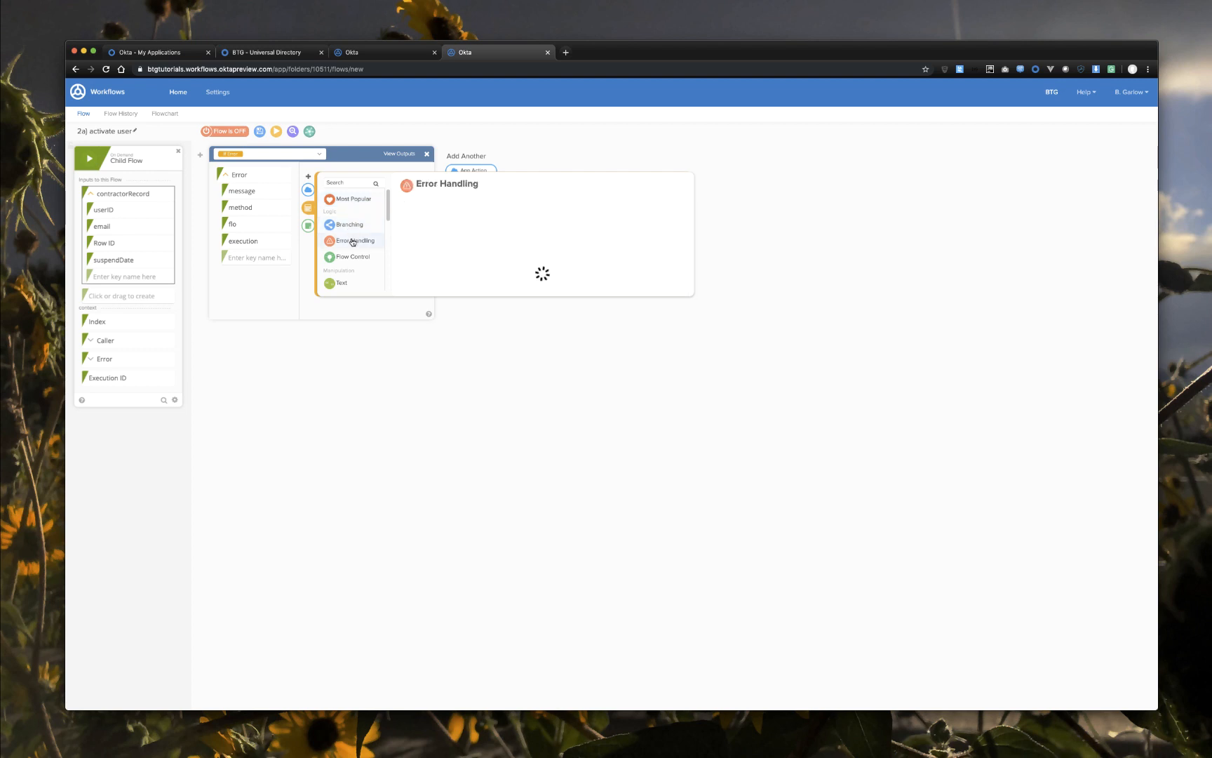
click(419, 229)
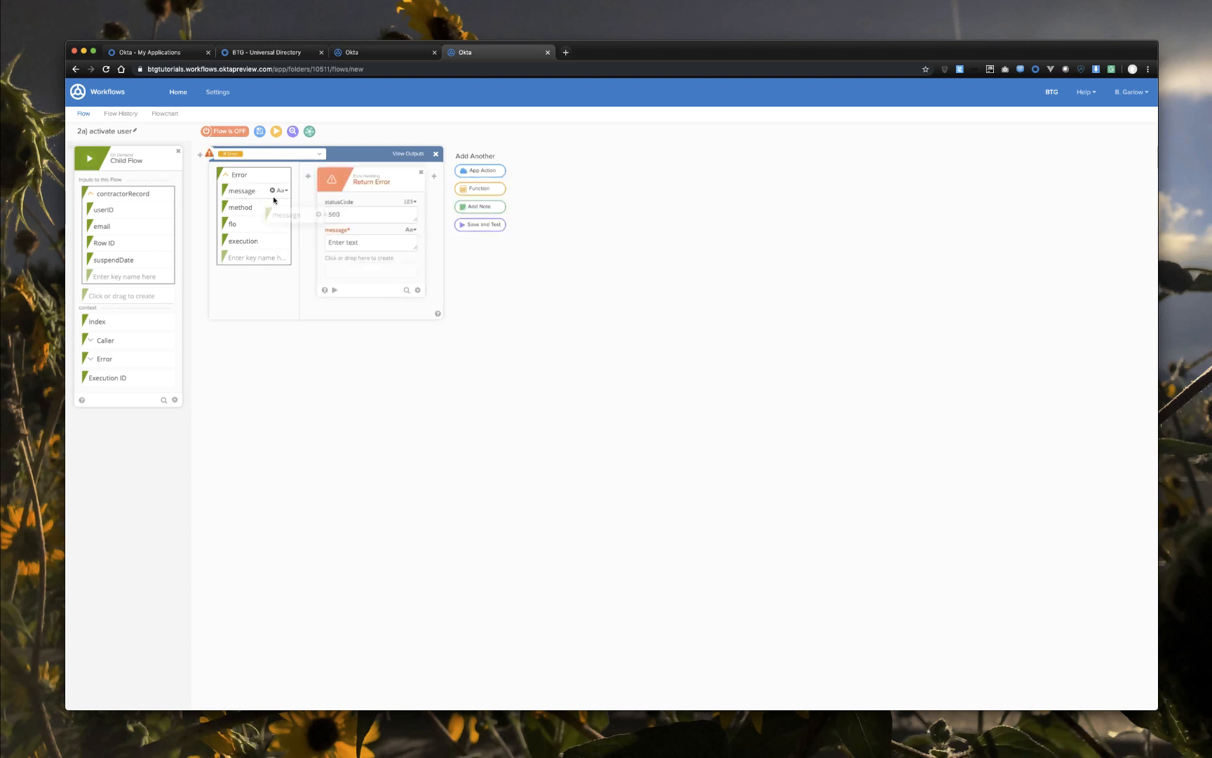
drag(252, 191, 345, 242)
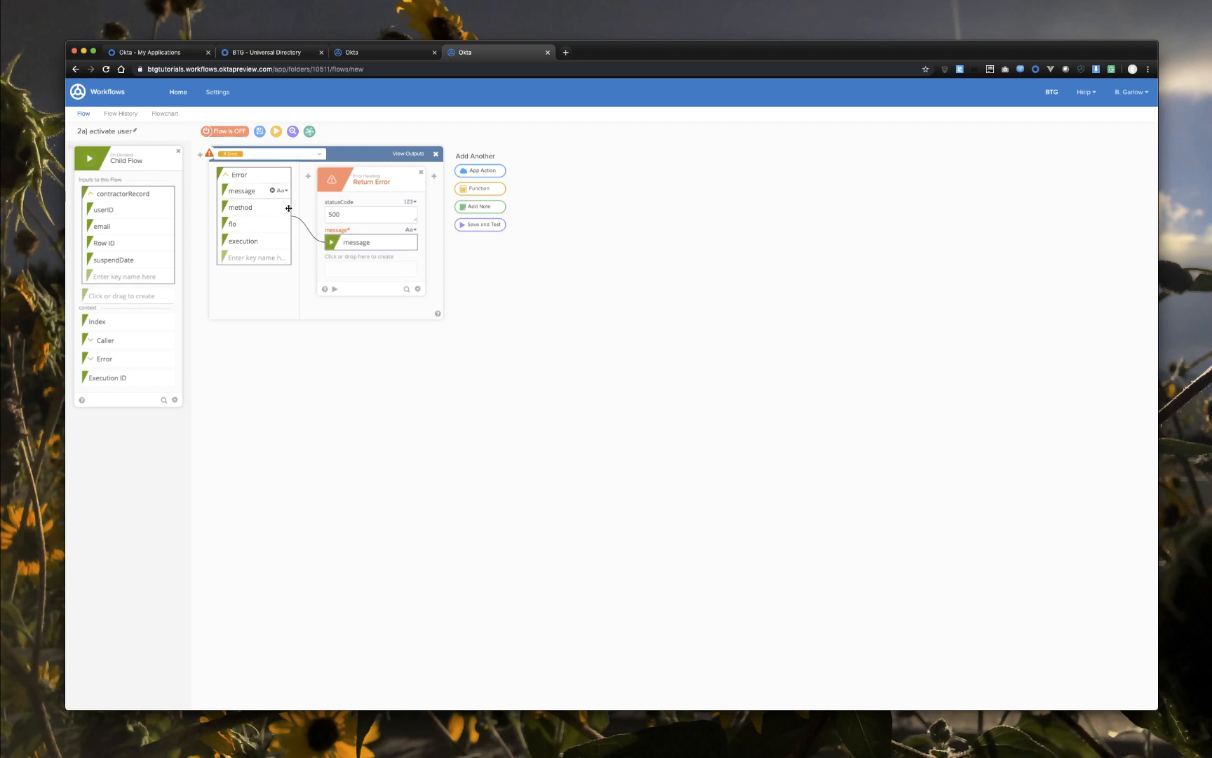
click(260, 131)
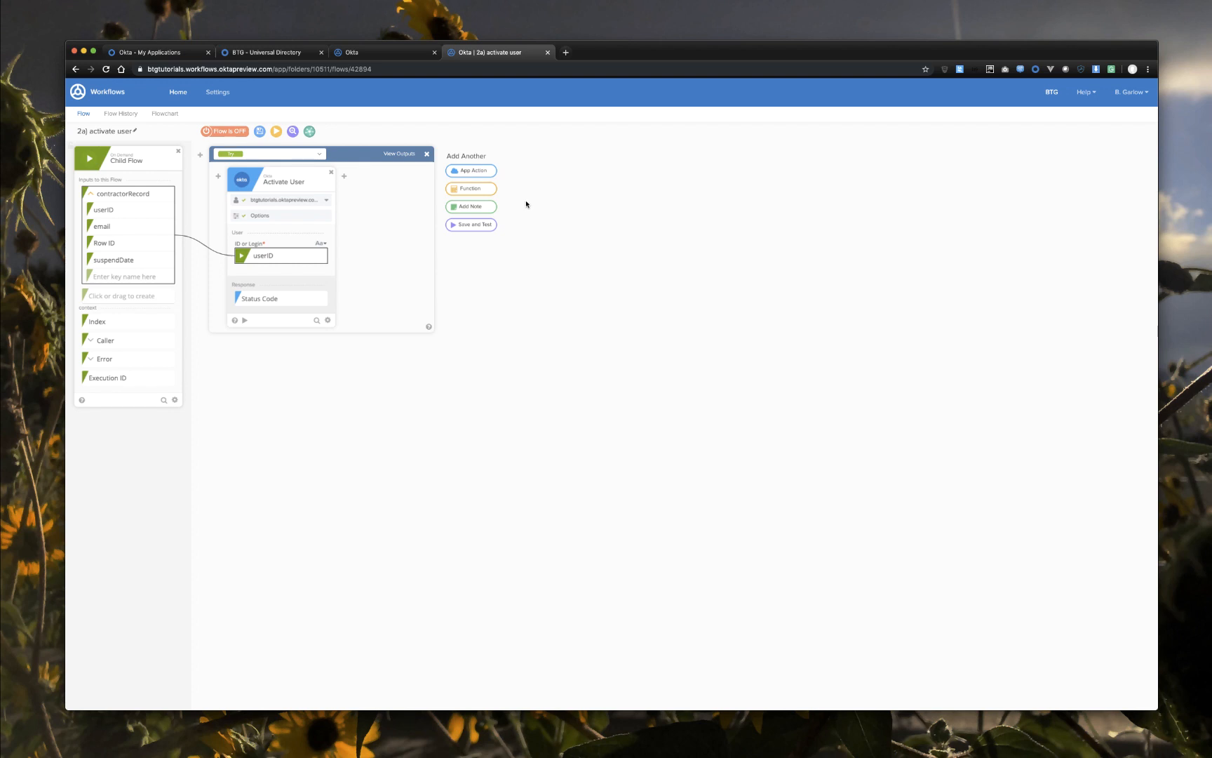
Step: Add an Okta Read User action after the error block, outputting Username, First name and Last name, with userID mapped to ID or Login
click(481, 171)
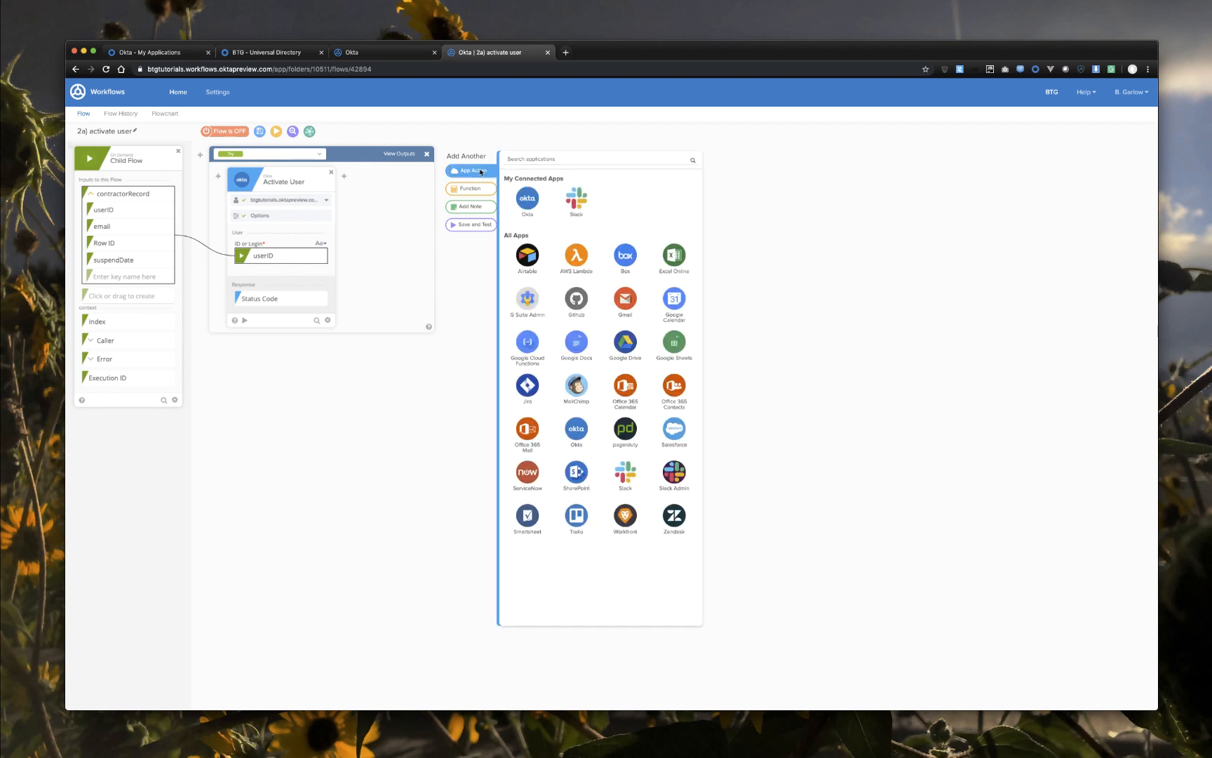
click(527, 200)
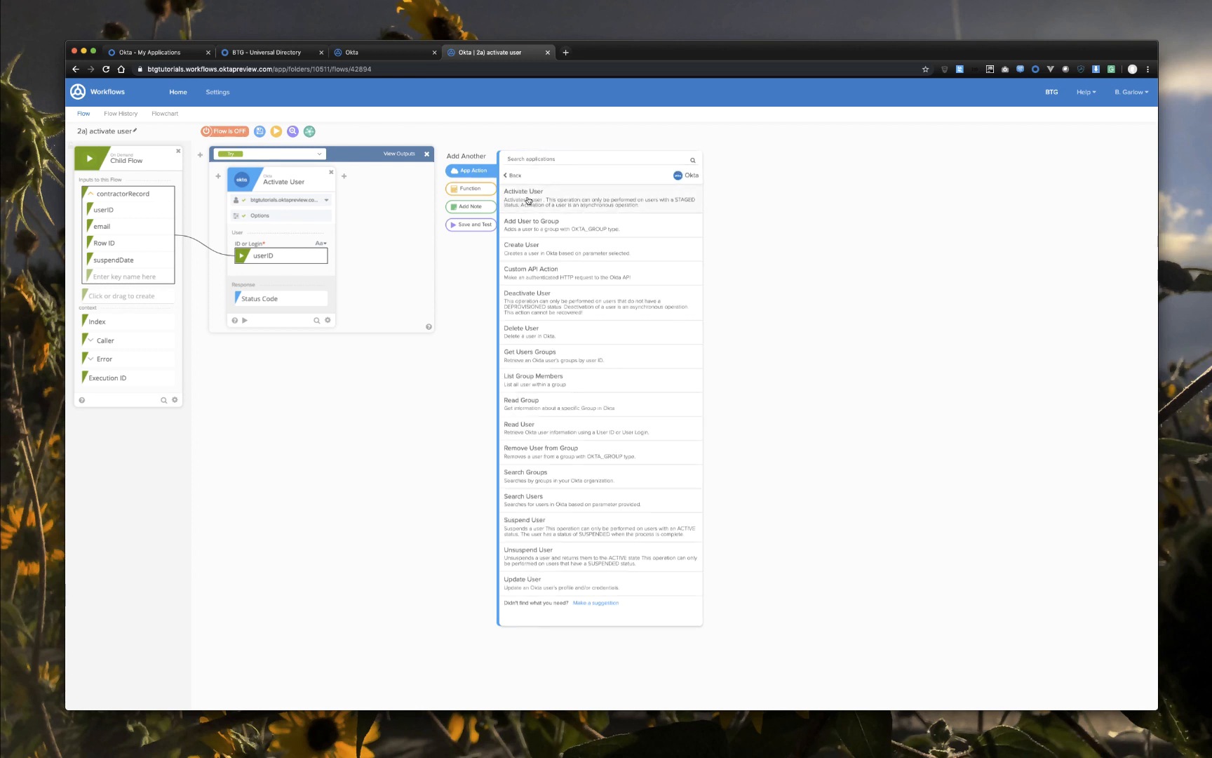
click(570, 427)
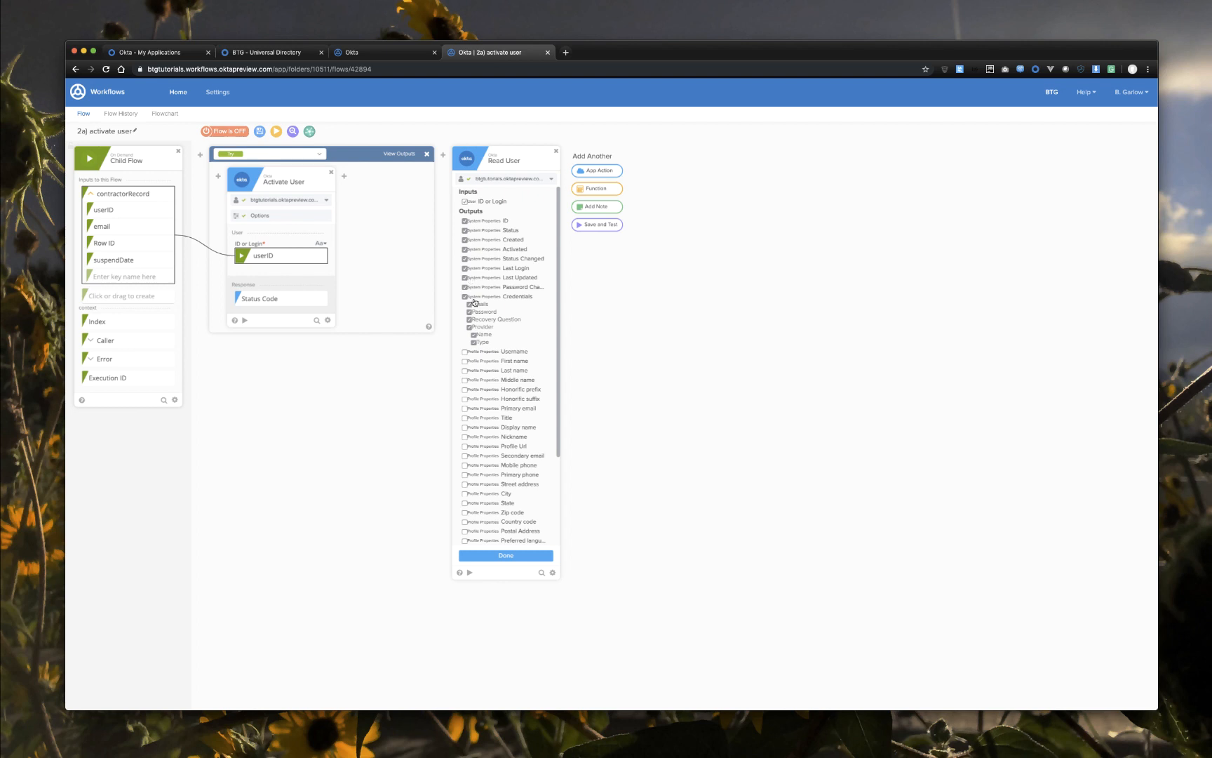
click(464, 352)
click(465, 370)
click(511, 556)
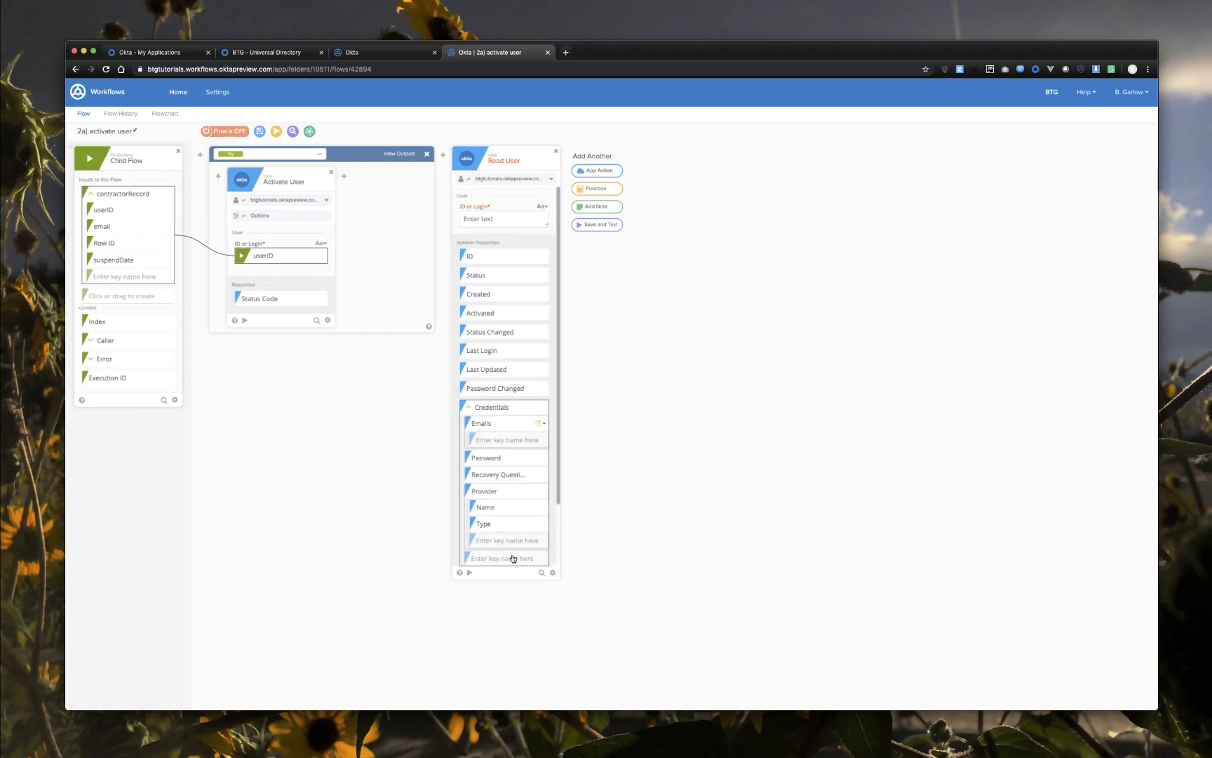
drag(284, 264, 505, 219)
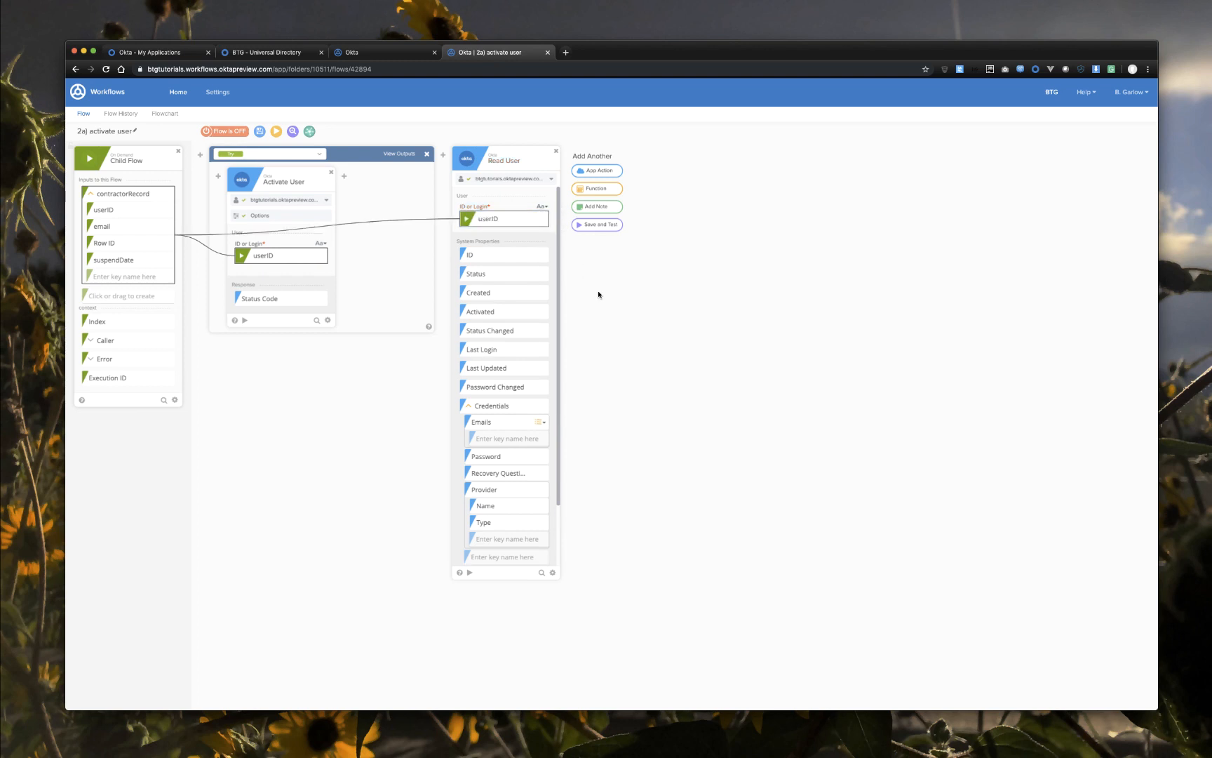
Step: Add a Compose function reading "Contractor First name Last name (Username) has been", using the Read User outputs as the name and username fields
click(592, 189)
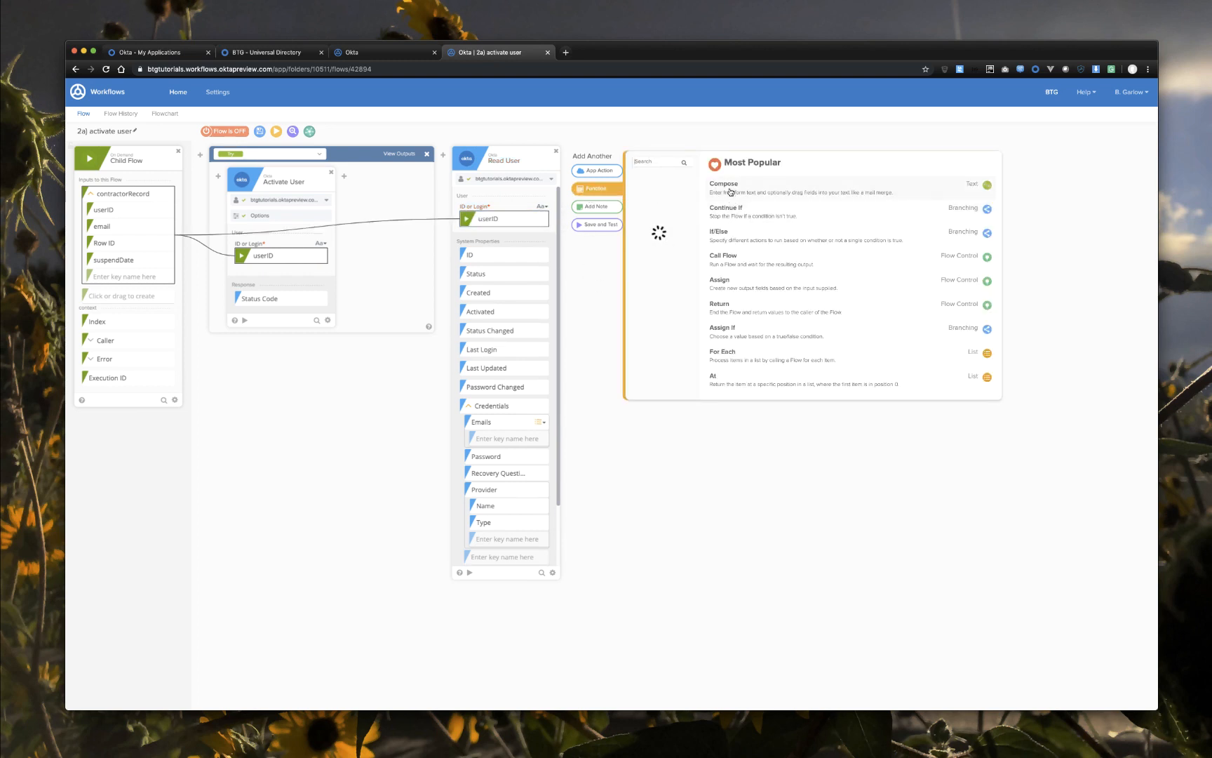
click(730, 191)
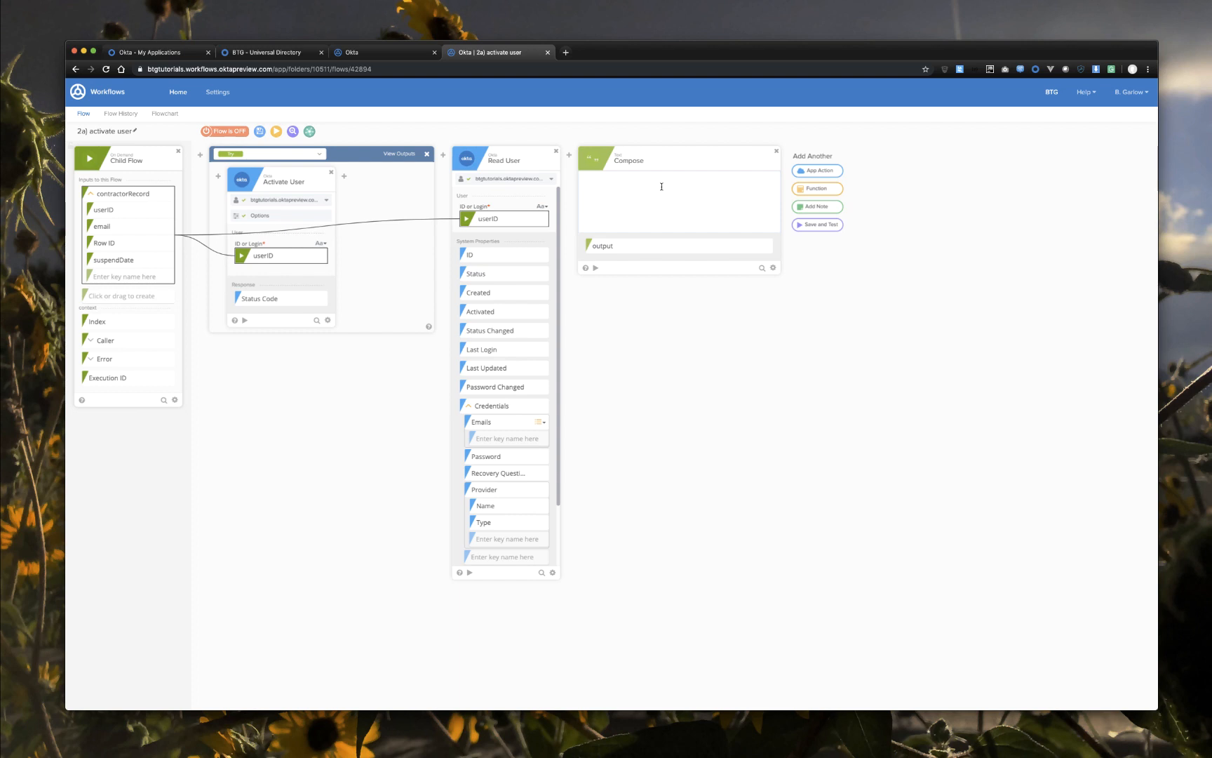
text(Contractor)
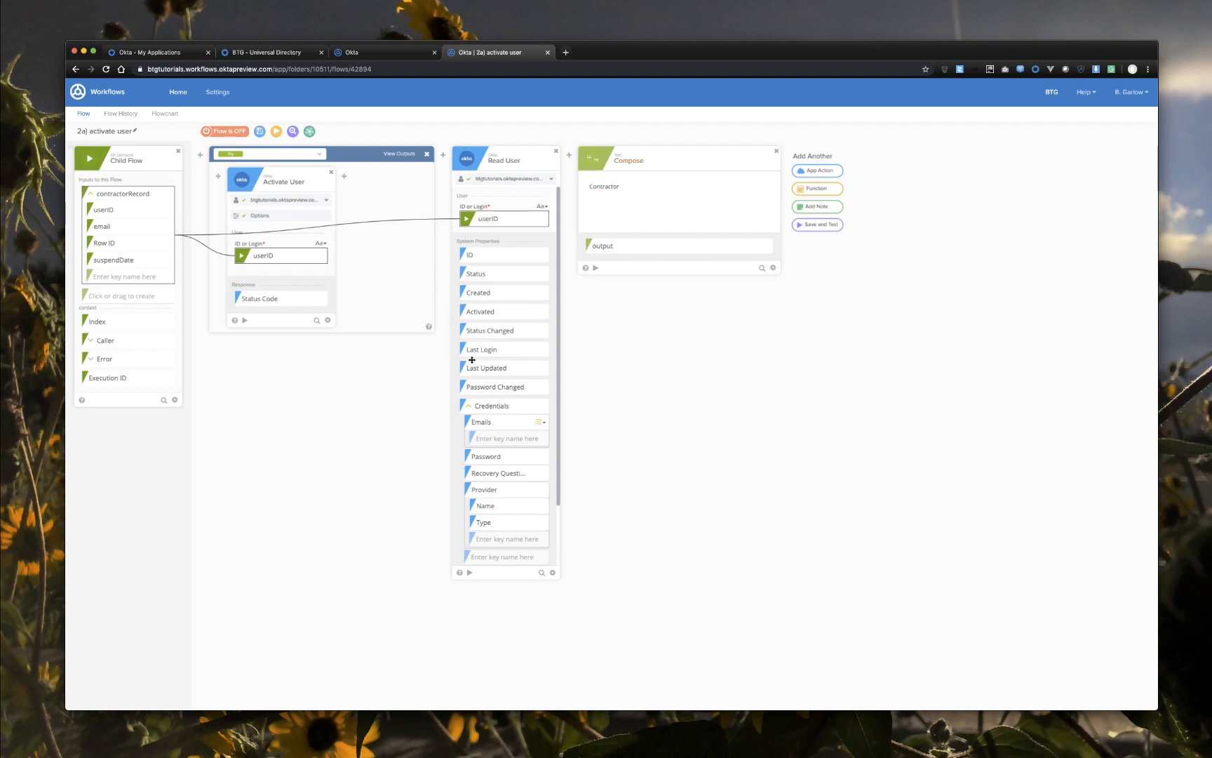
scroll(484, 379, down, 3)
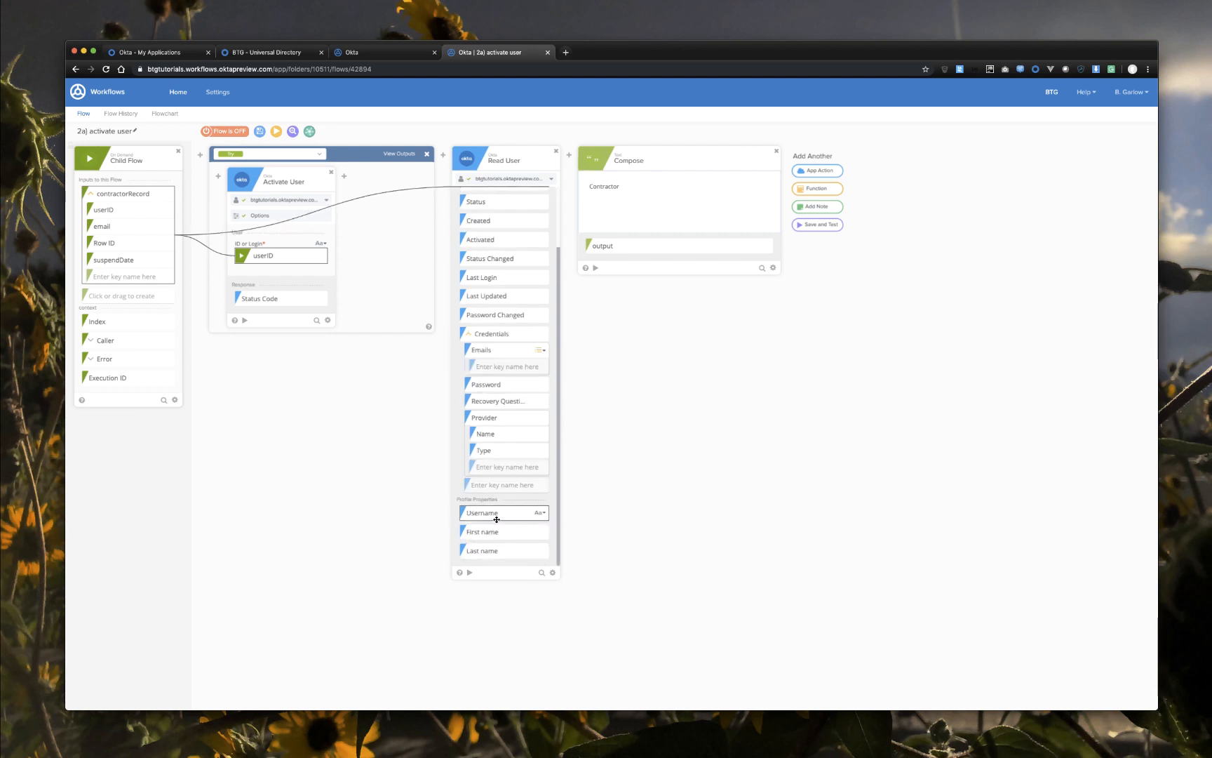
drag(496, 534, 643, 186)
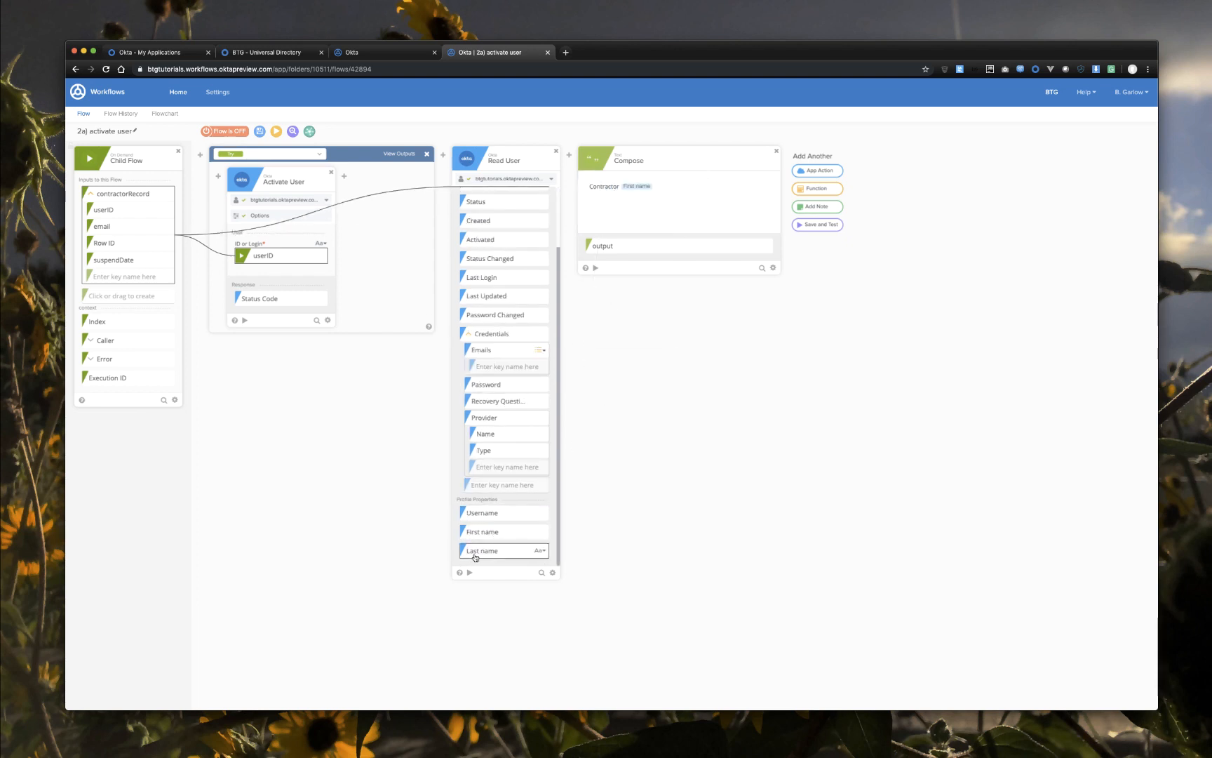
drag(483, 551, 679, 187)
drag(501, 515, 723, 190)
text() has been)
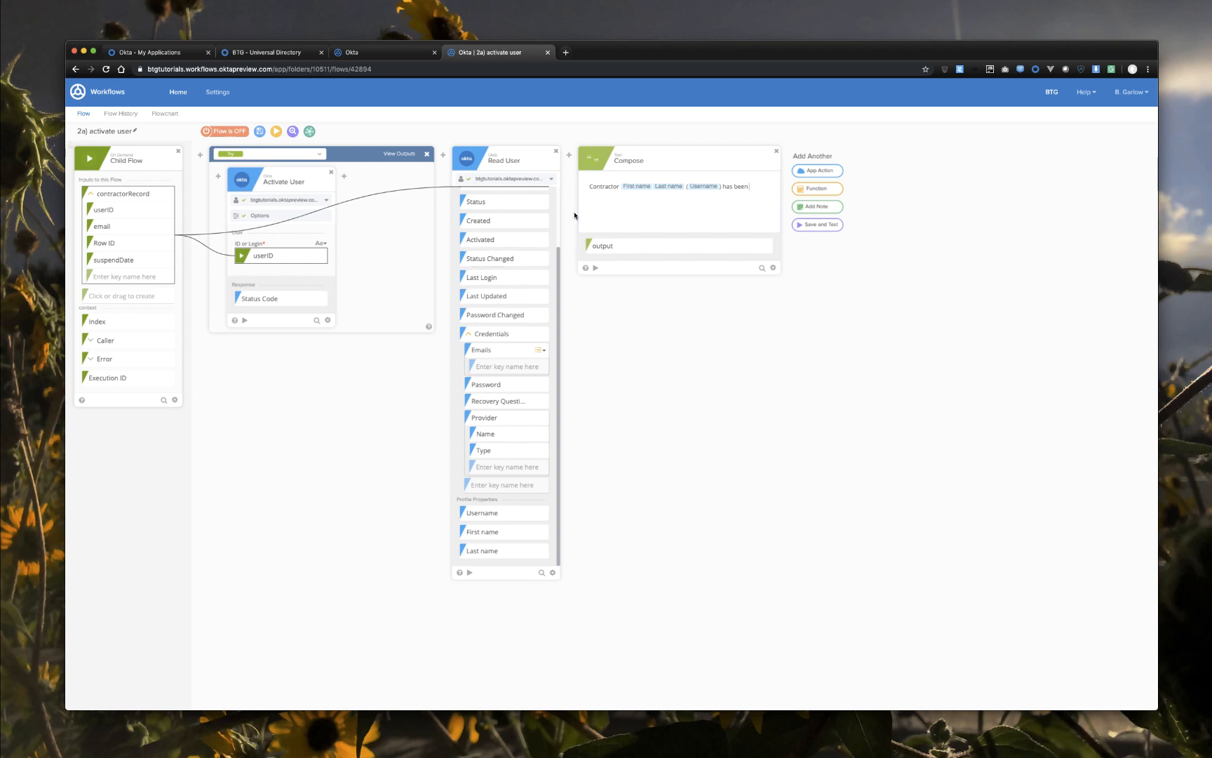
Step: Complete the Compose text with the Status field, ". Their account will be automatically suspend on" and the suspendDate field, and save the flow
drag(489, 204, 766, 188)
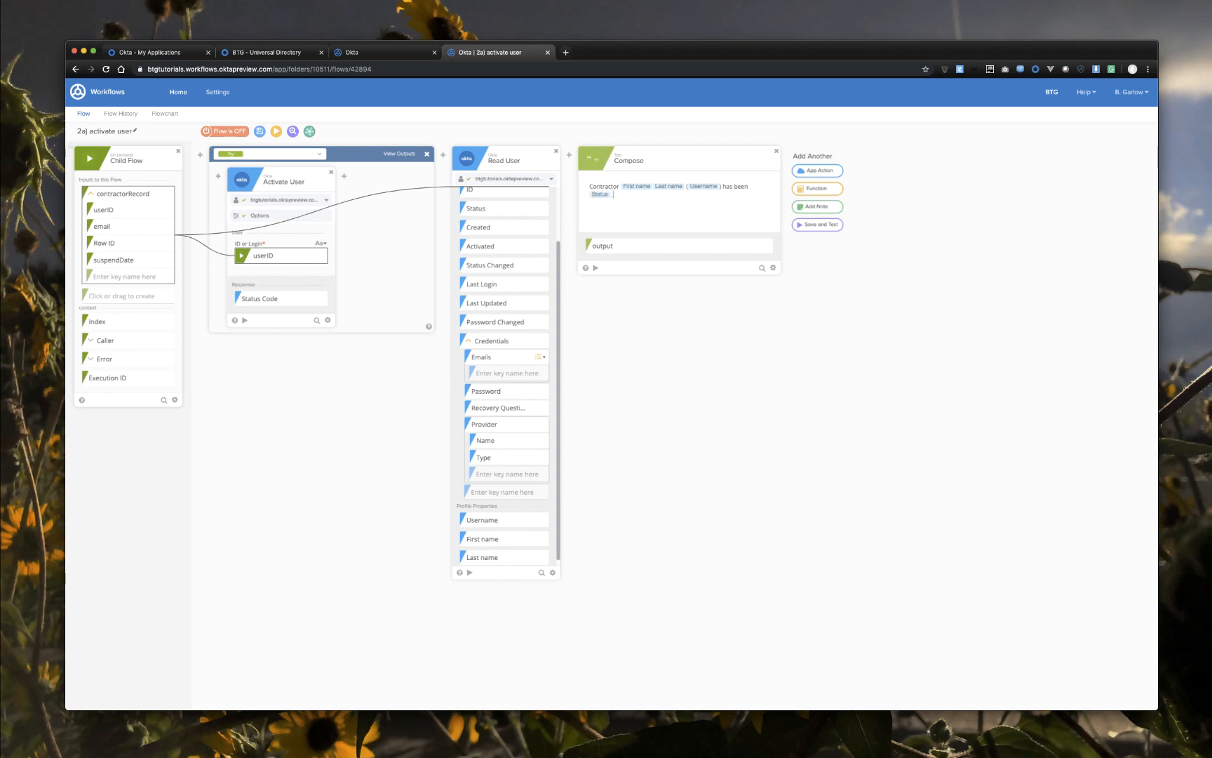
text(. Their account will be autho)
key(BackSpace)
key(BackSpace)
text(omatically suspend)
text(on)
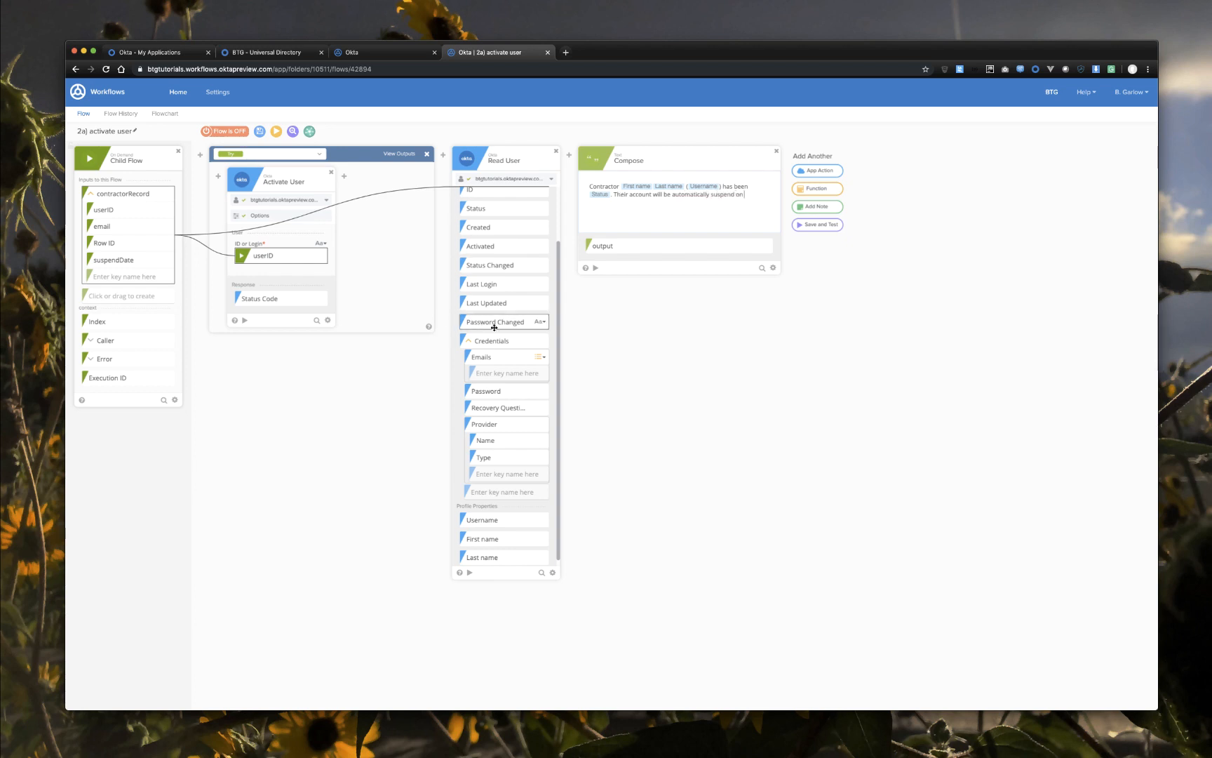
drag(125, 261, 753, 195)
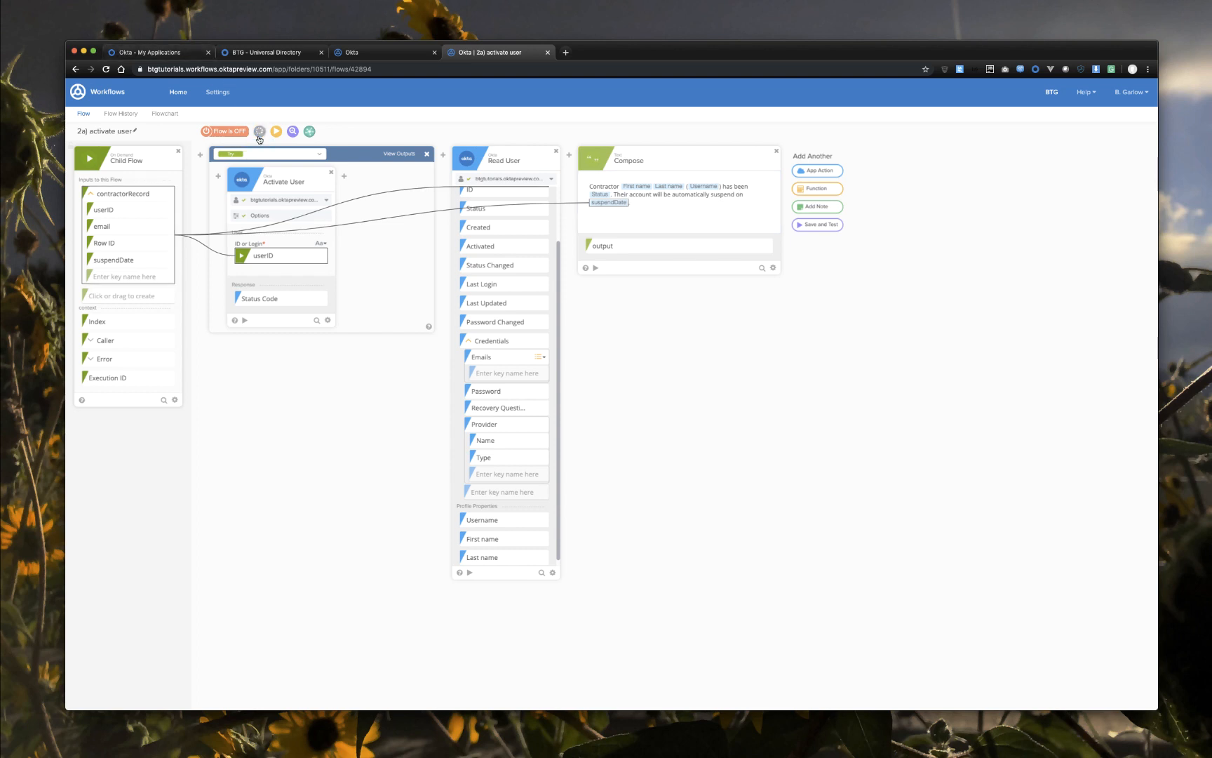
click(259, 132)
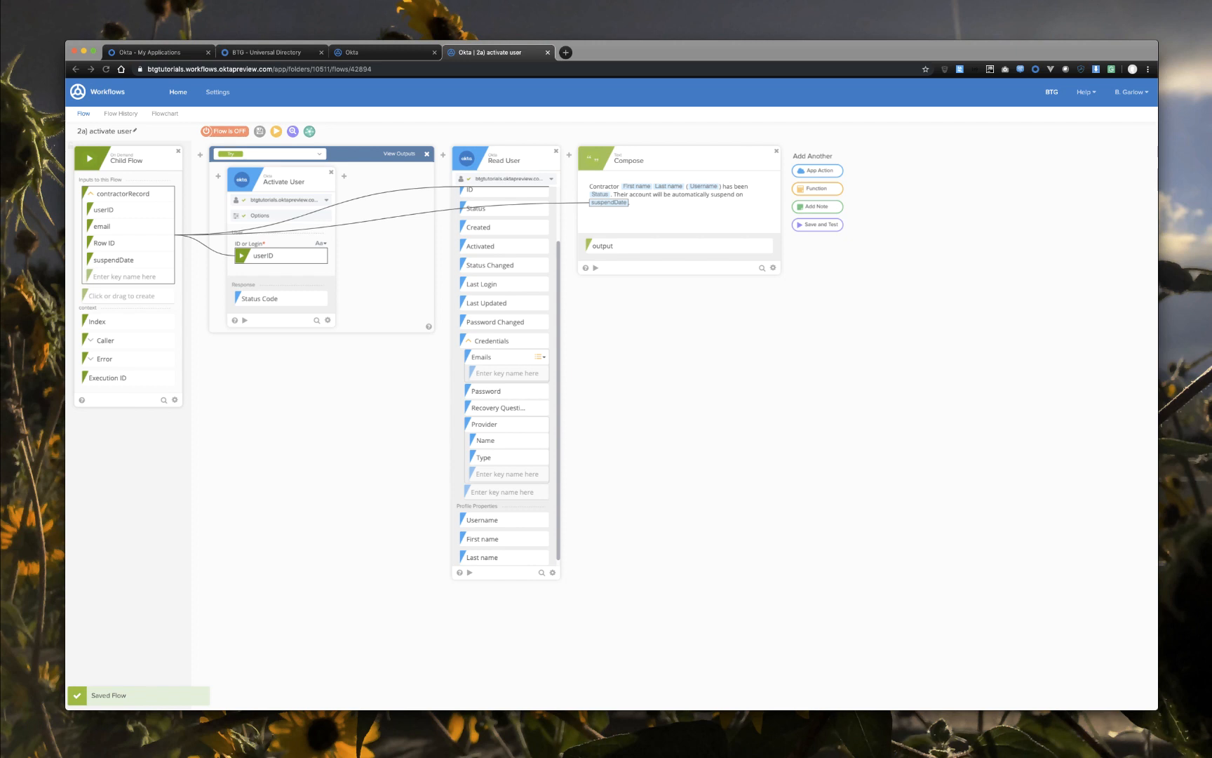
Step: Add a Slack Send Message to Channel action after the Compose card, using the contractor_onboarding channel
click(817, 171)
click(925, 199)
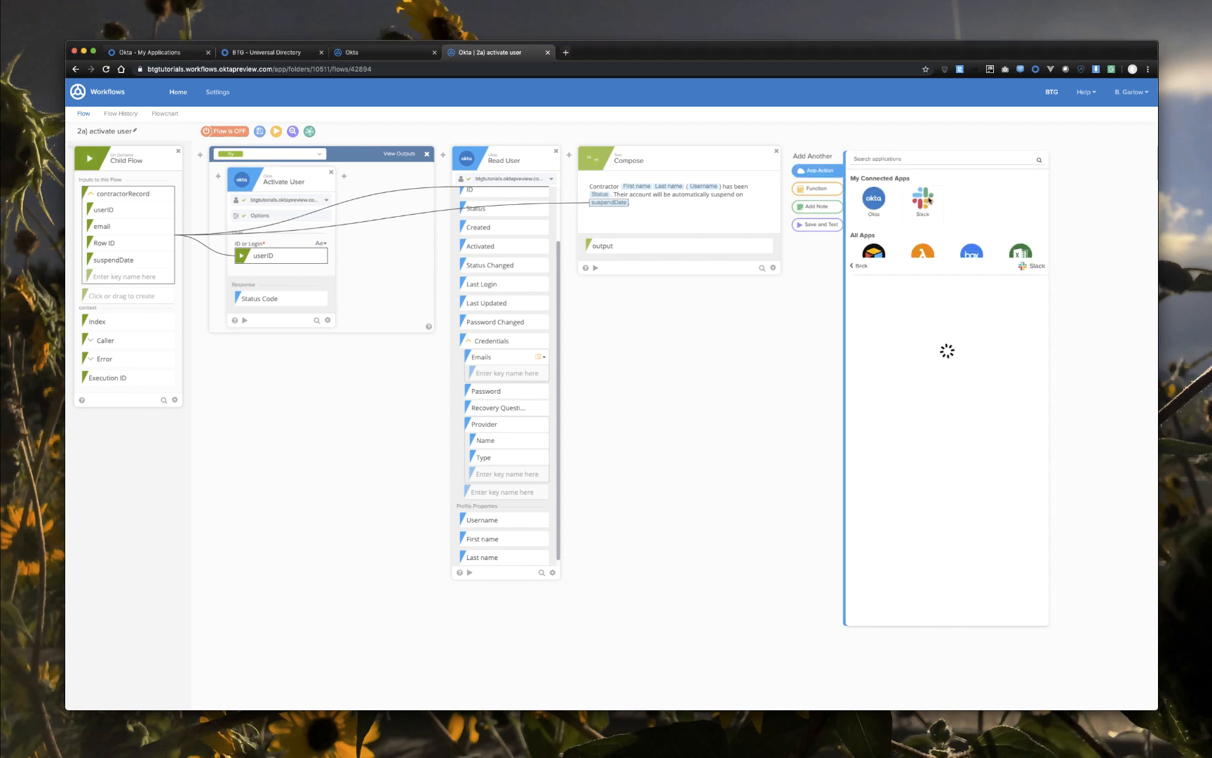
click(902, 510)
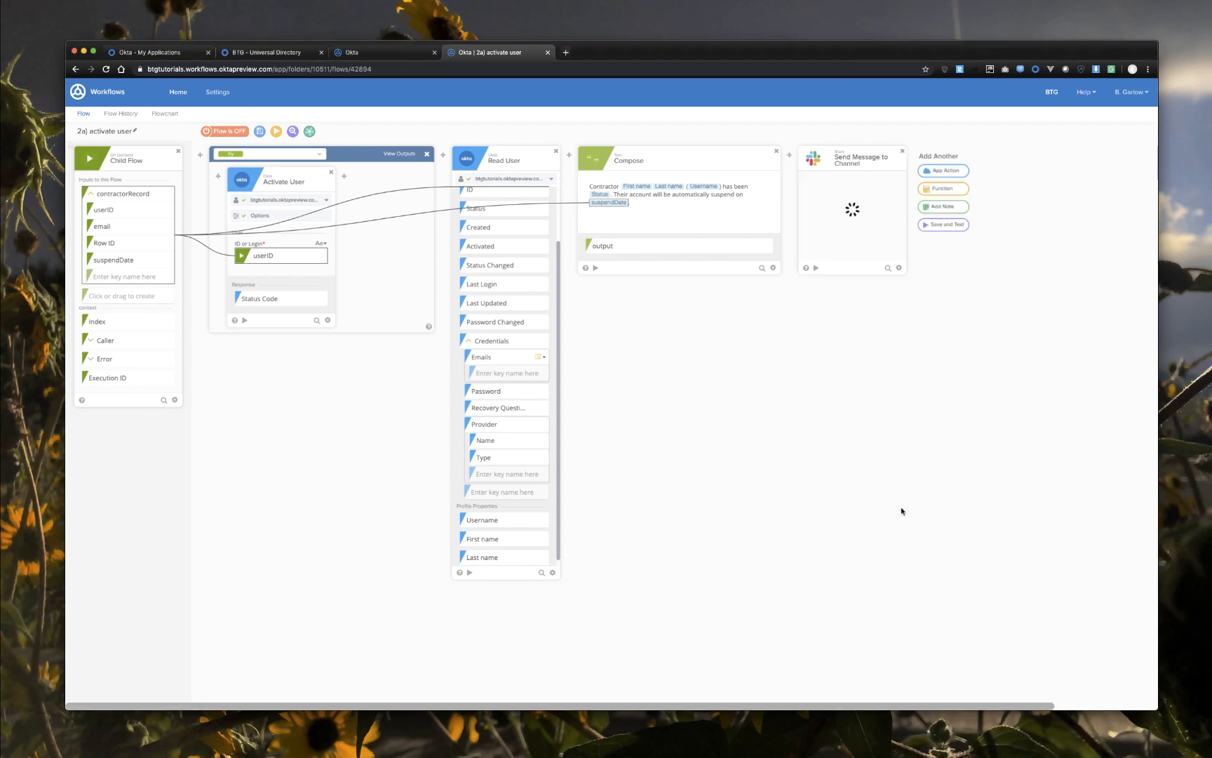
click(853, 218)
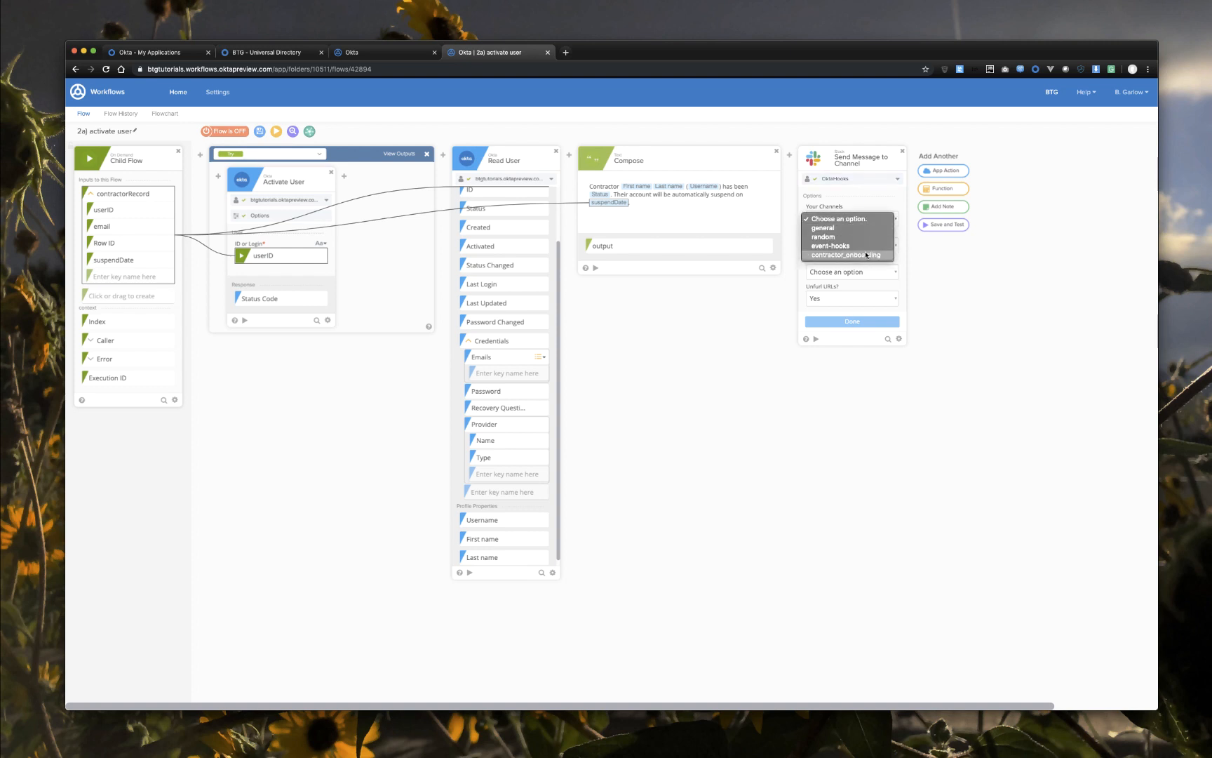
click(866, 254)
Step: Set Use Channel ID instead to No, choose a Send as bot option, and confirm the Slack card's options
click(849, 245)
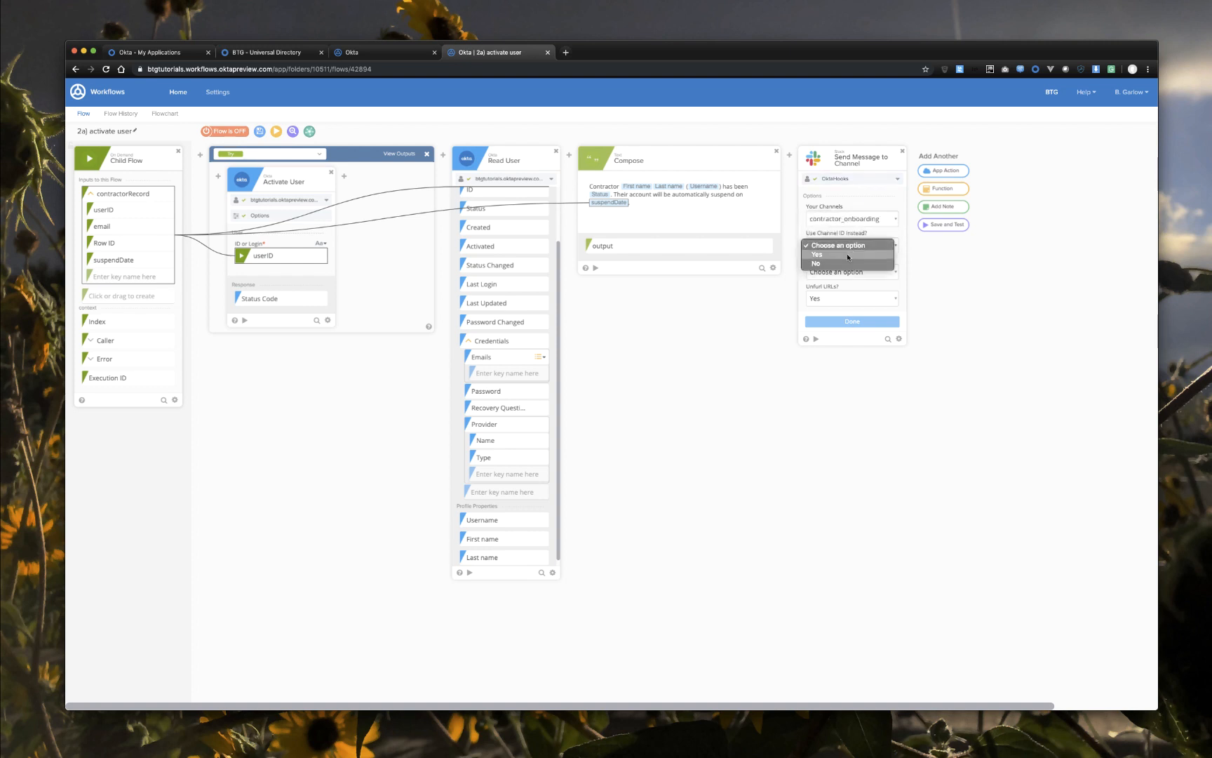
click(848, 255)
click(848, 247)
click(847, 256)
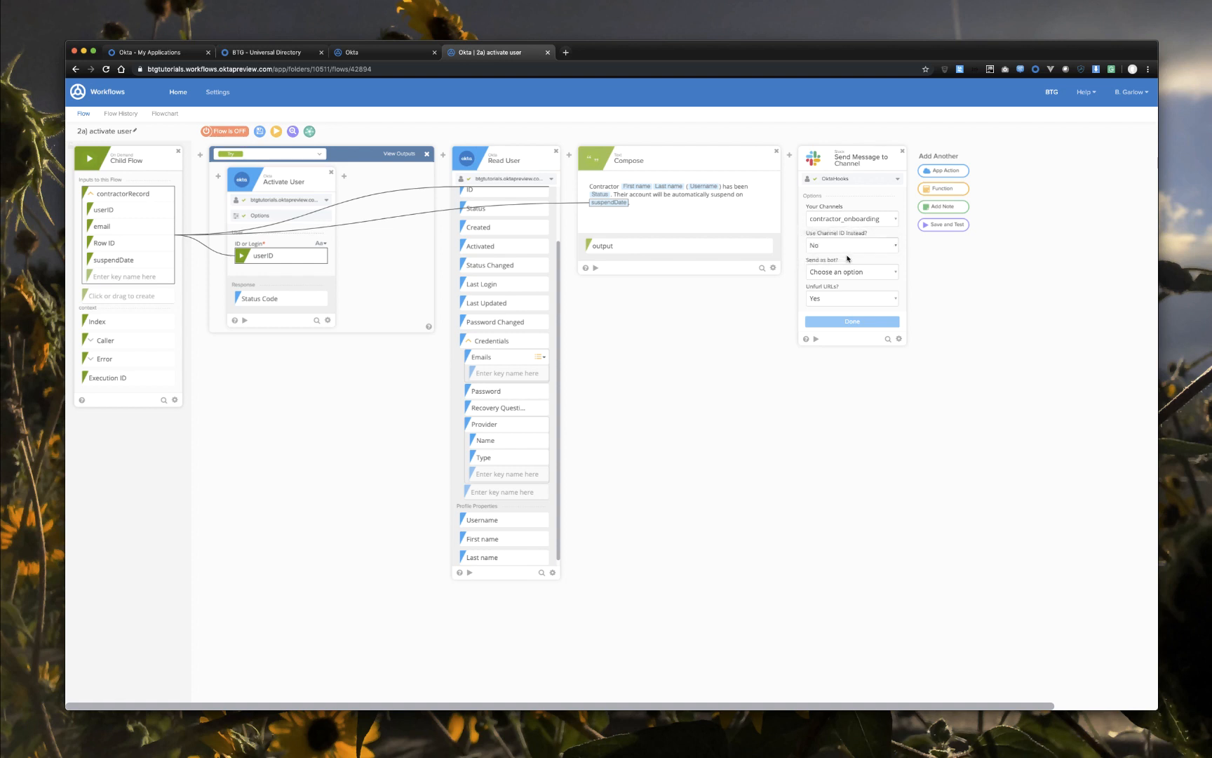
click(849, 271)
click(848, 277)
click(848, 322)
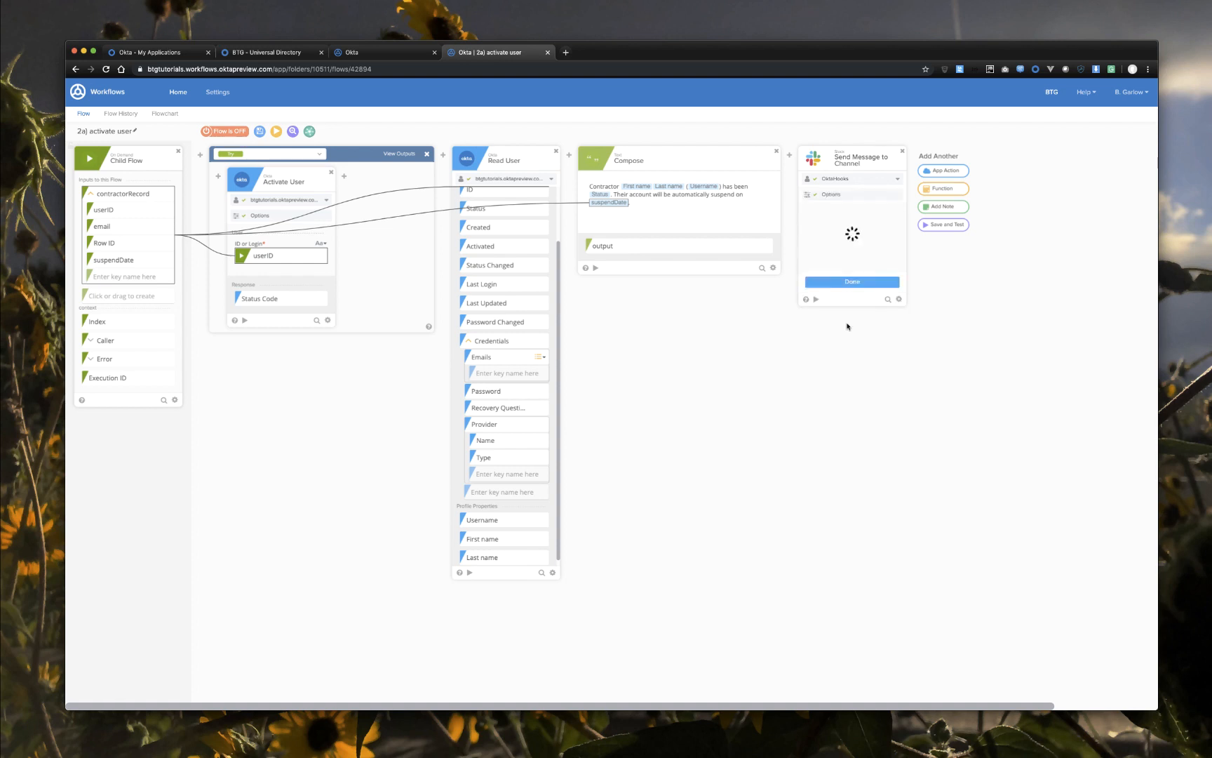
Step: Map the Compose output to the Slack message's Text field and set the bot name to "Onboarding Bot"
click(840, 283)
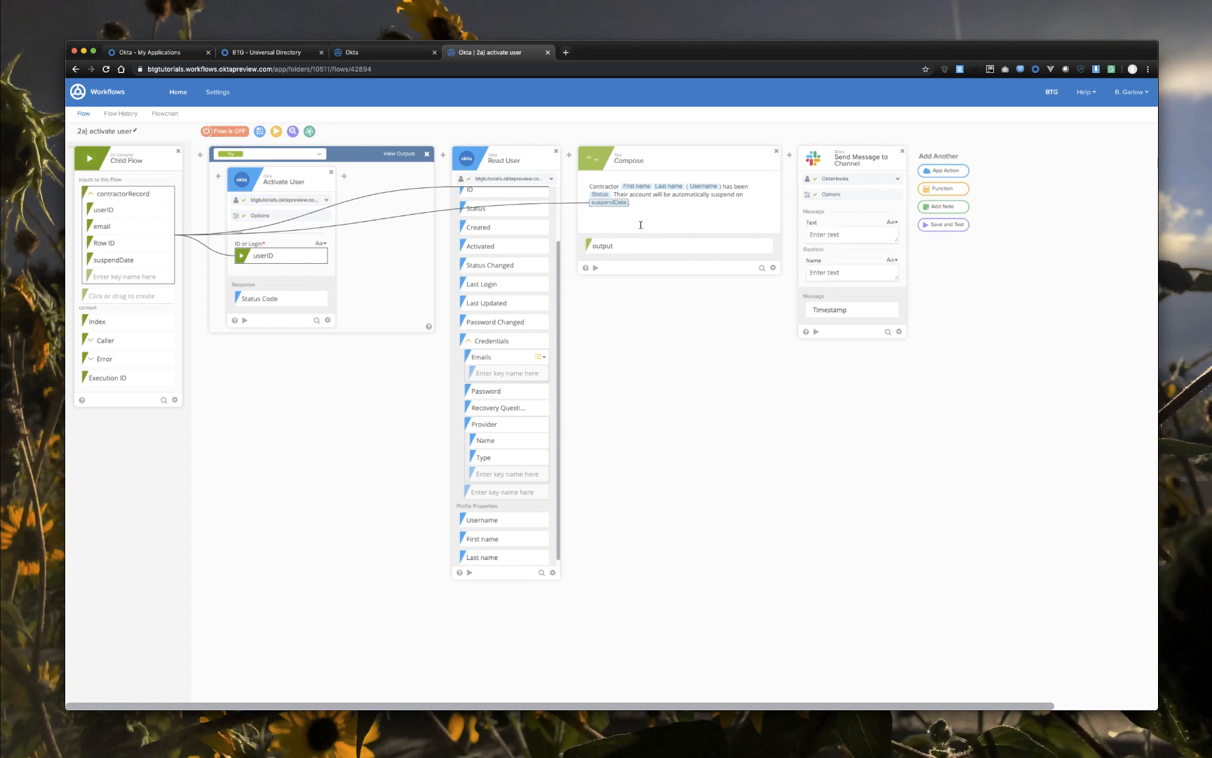
drag(660, 247, 842, 235)
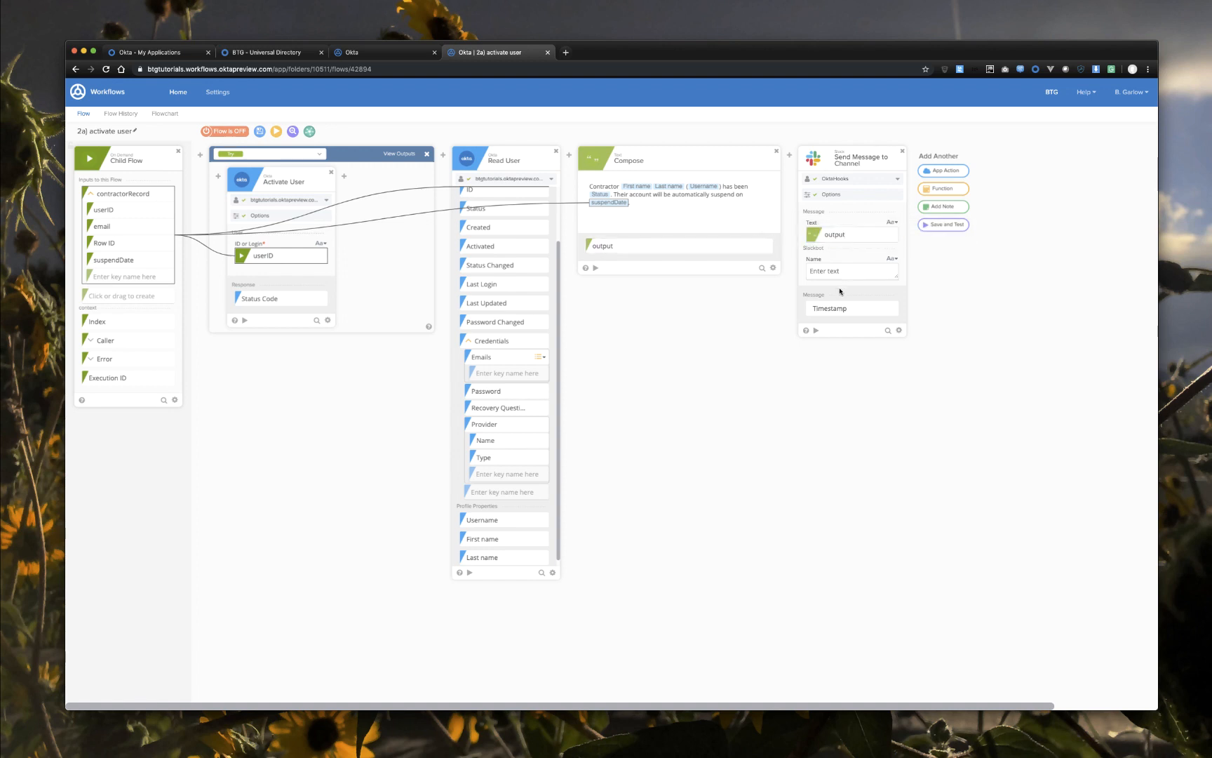
click(838, 274)
text(Onboarding Bot)
Step: Add a Tables Update Row function for the Shared Folder's contractor access table, with Row ID, userId, displayName and status as inputs
click(945, 190)
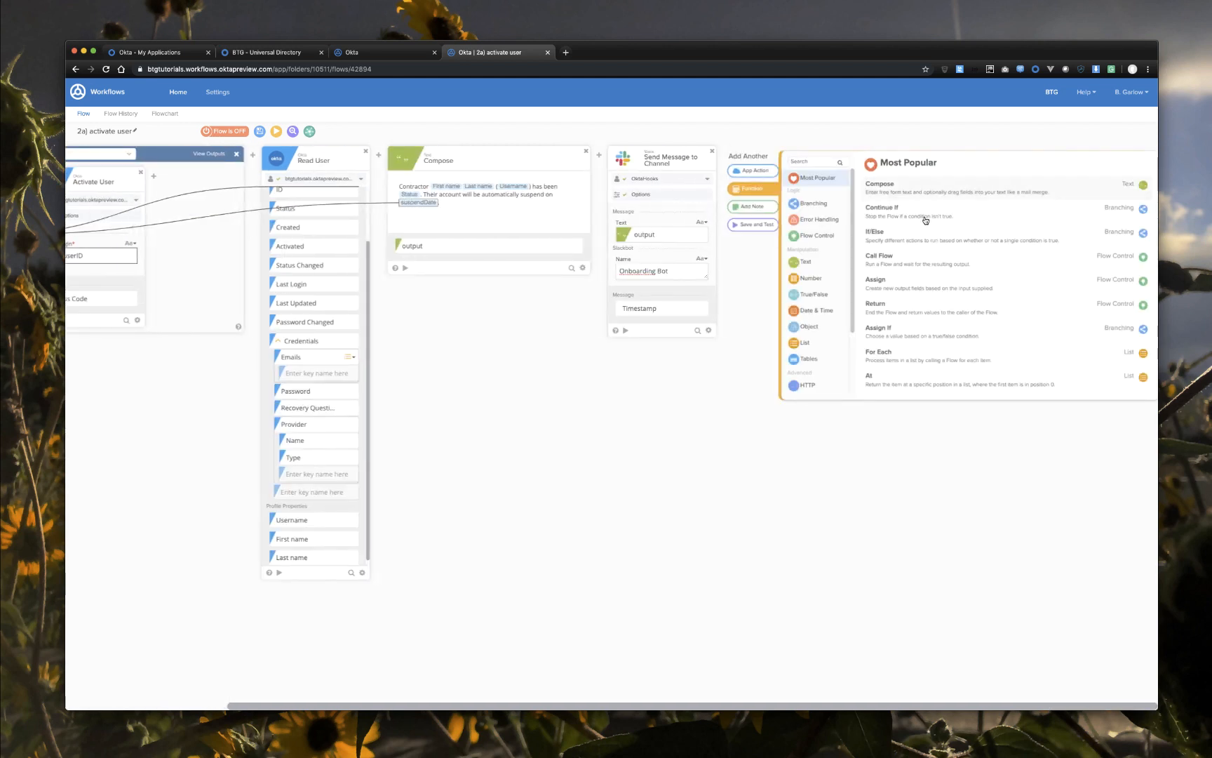
click(809, 359)
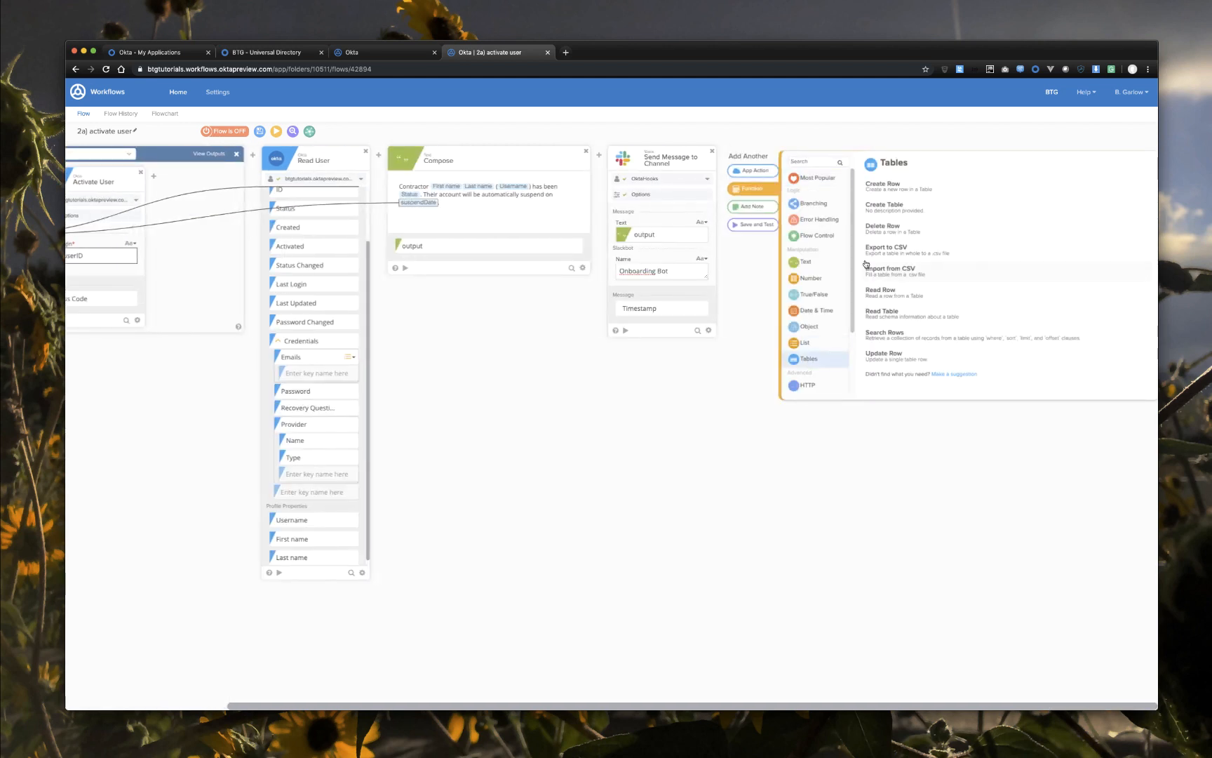
click(887, 355)
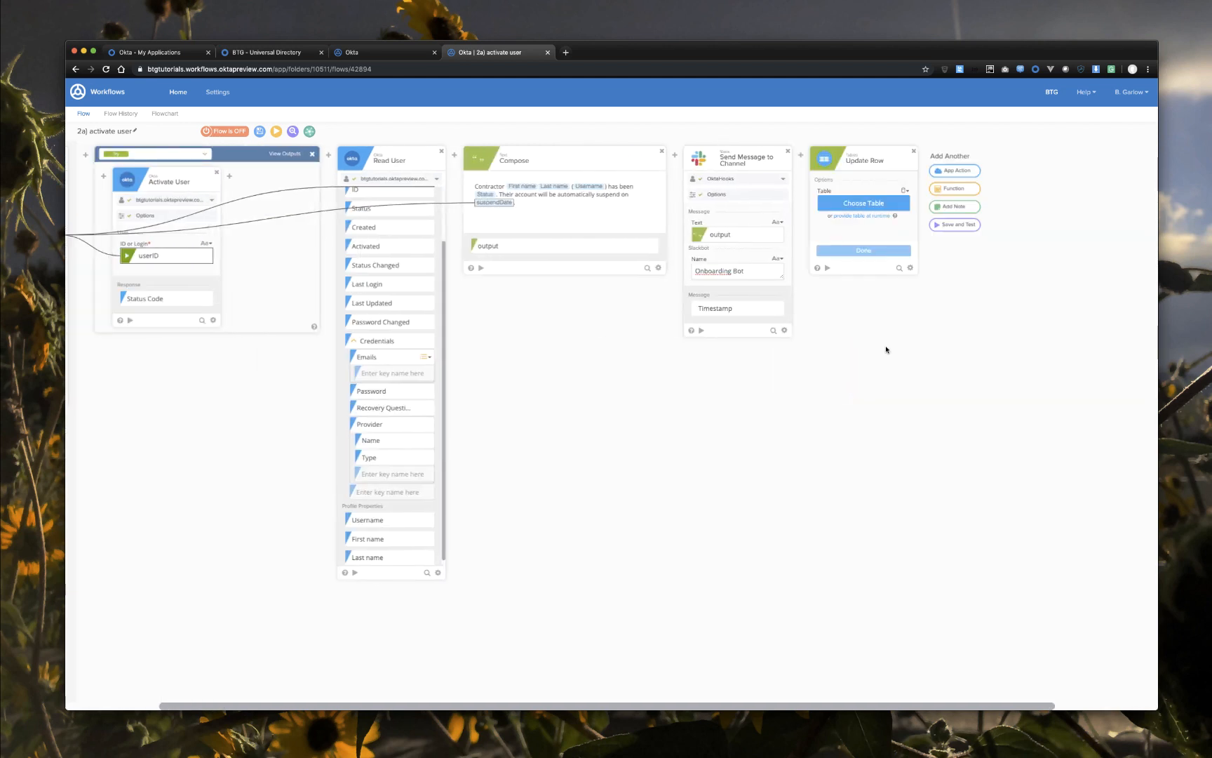
click(832, 204)
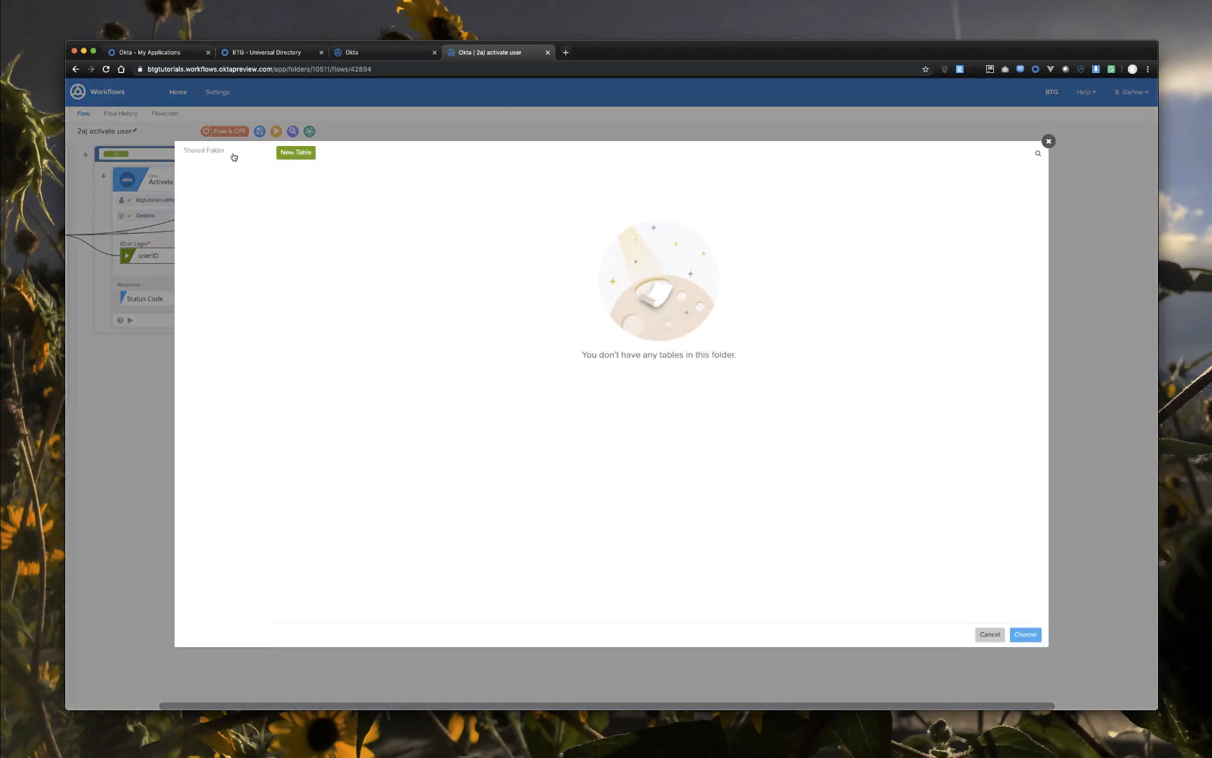
click(232, 153)
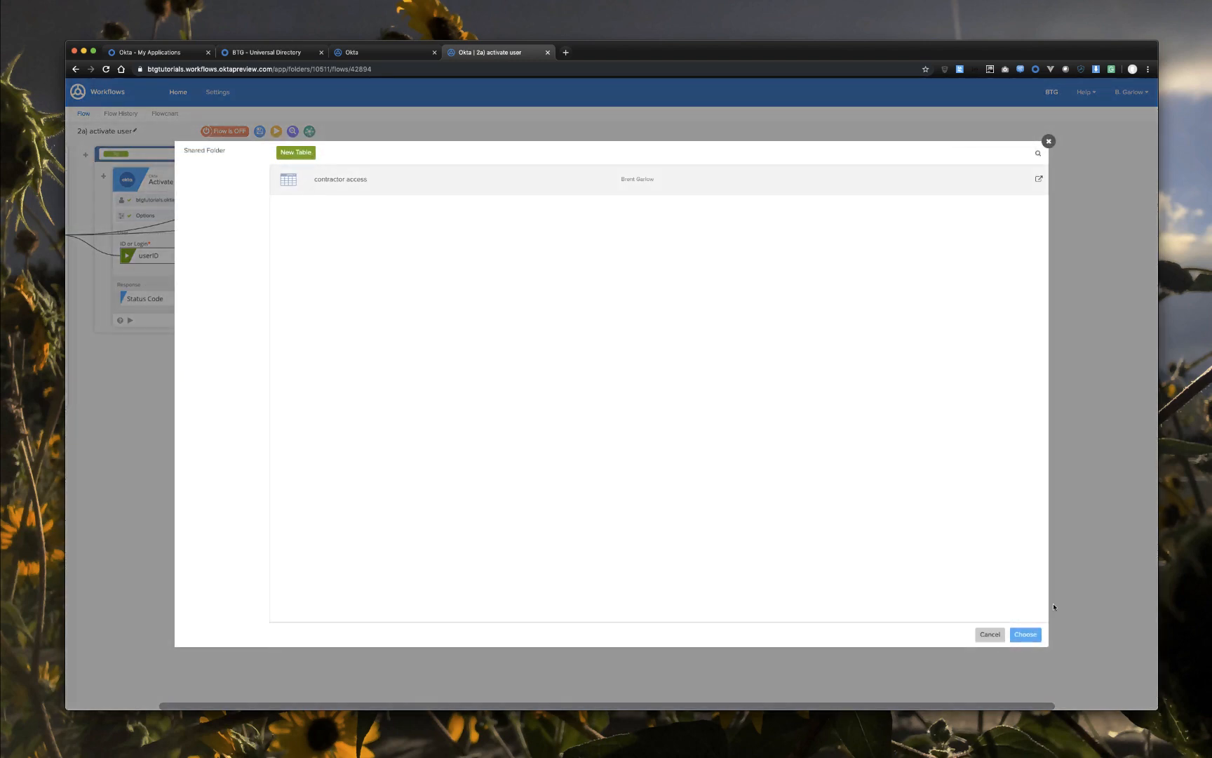
click(1025, 634)
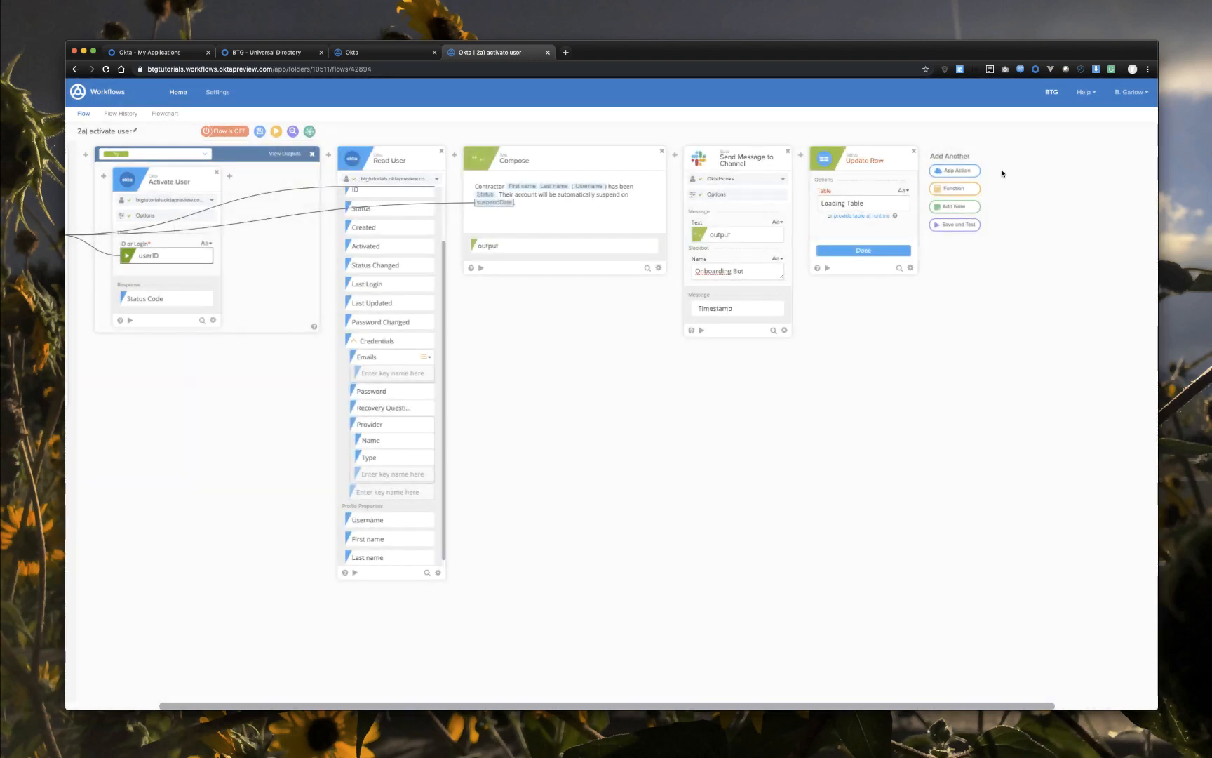
click(858, 251)
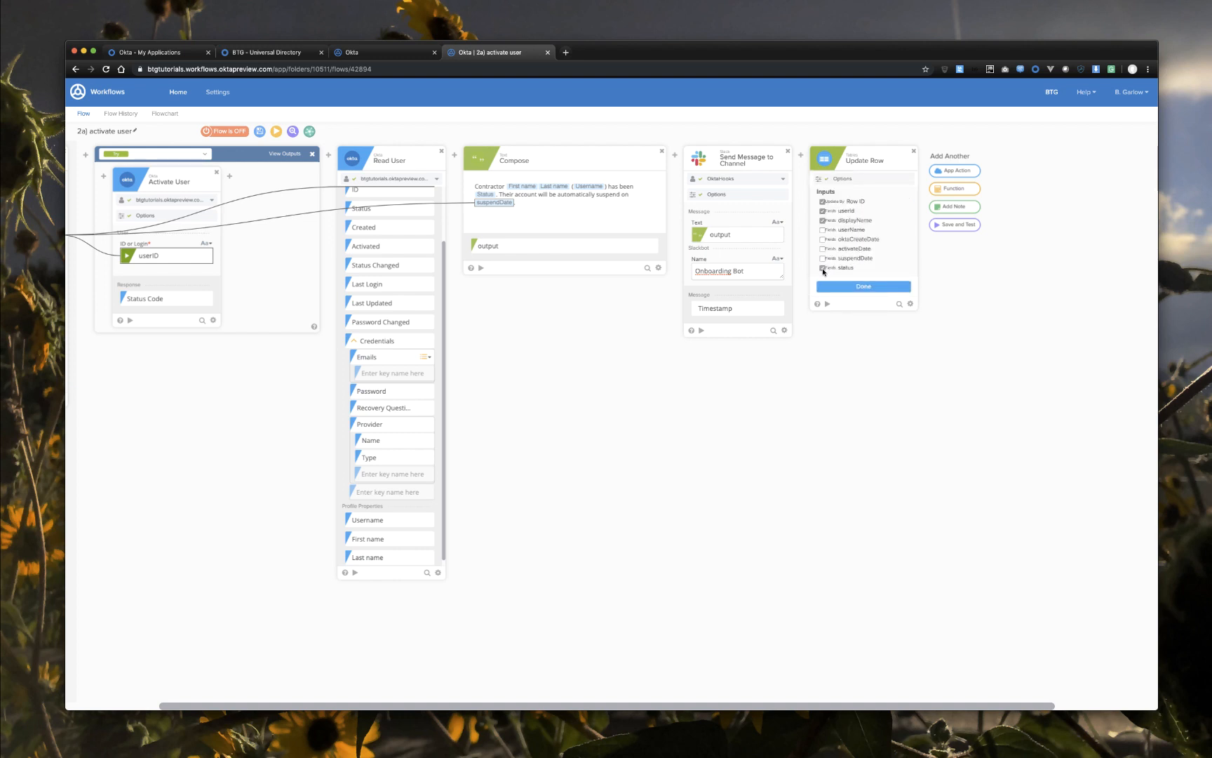
click(879, 286)
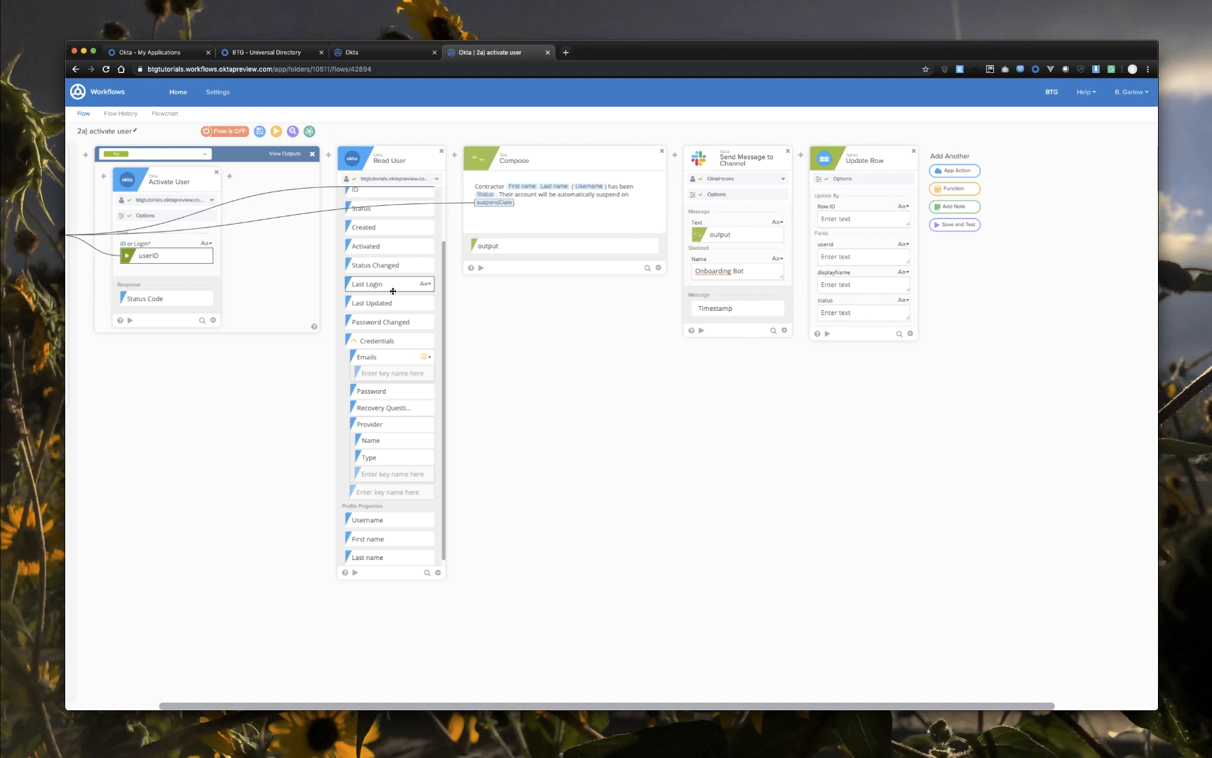
Step: Map the child flow's Row ID and Read User's Status to the Update Row card's Row ID and status fields, and save the flow
scroll(481, 650, left, 3)
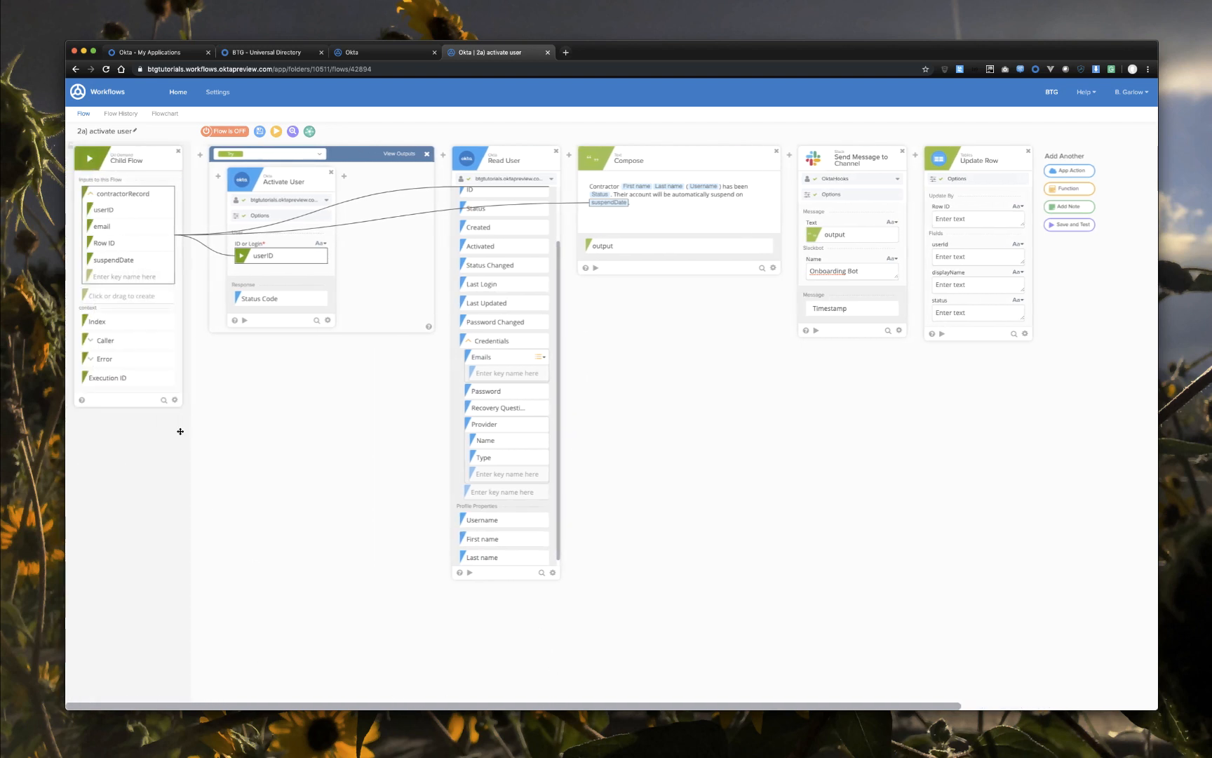
drag(110, 244, 807, 220)
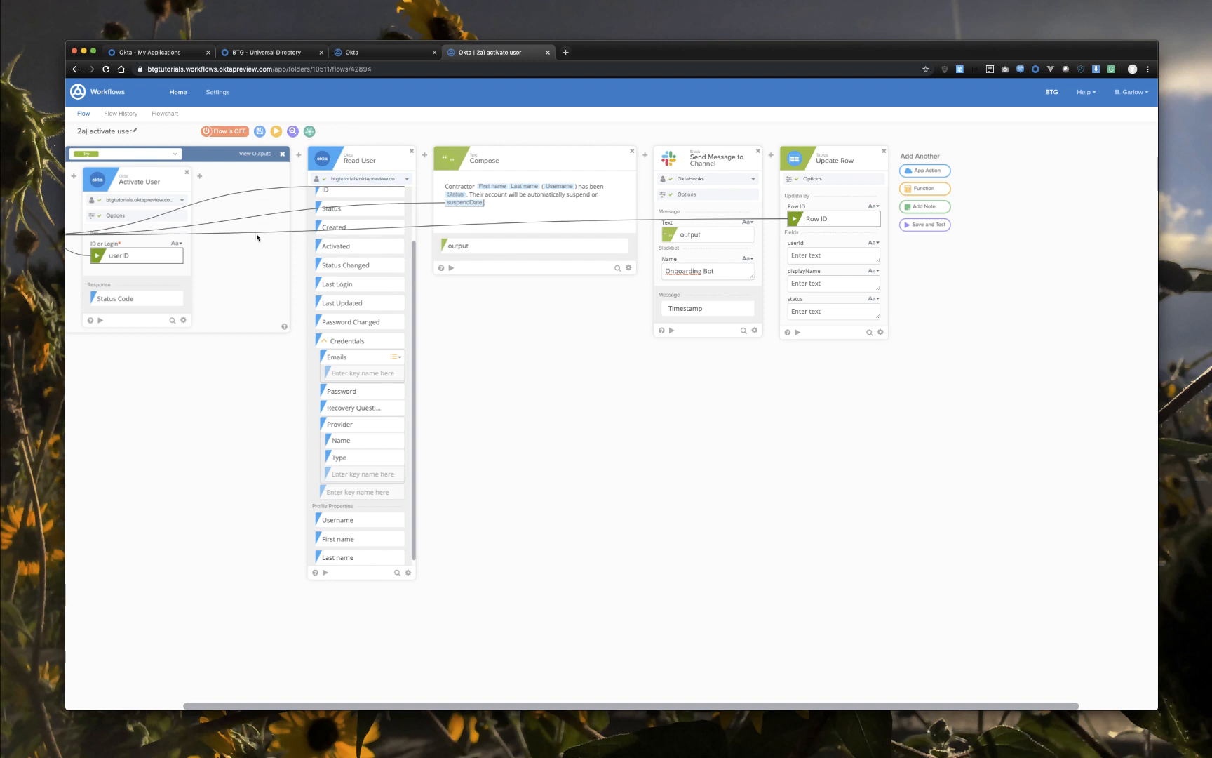
drag(361, 216, 837, 316)
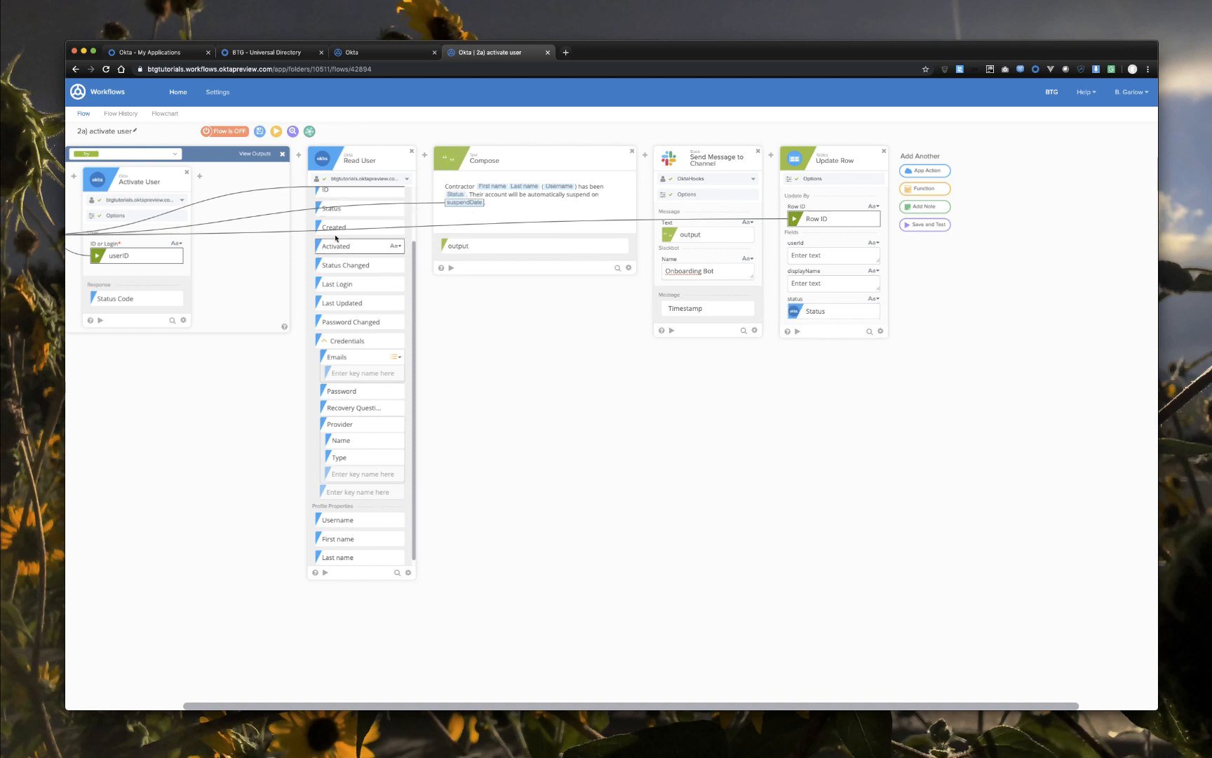
click(260, 131)
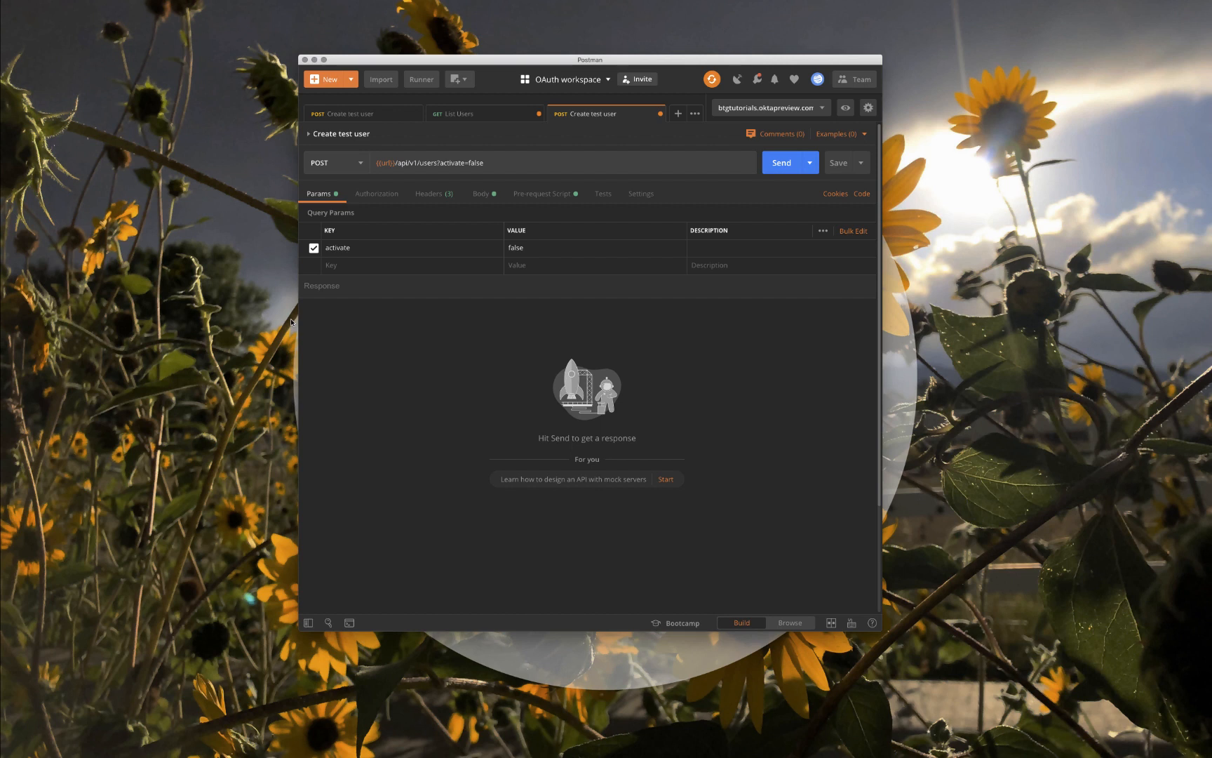
Step: In Postman, check the body of the Create test user request and send it, and open the new contractor notification in Slack
click(484, 194)
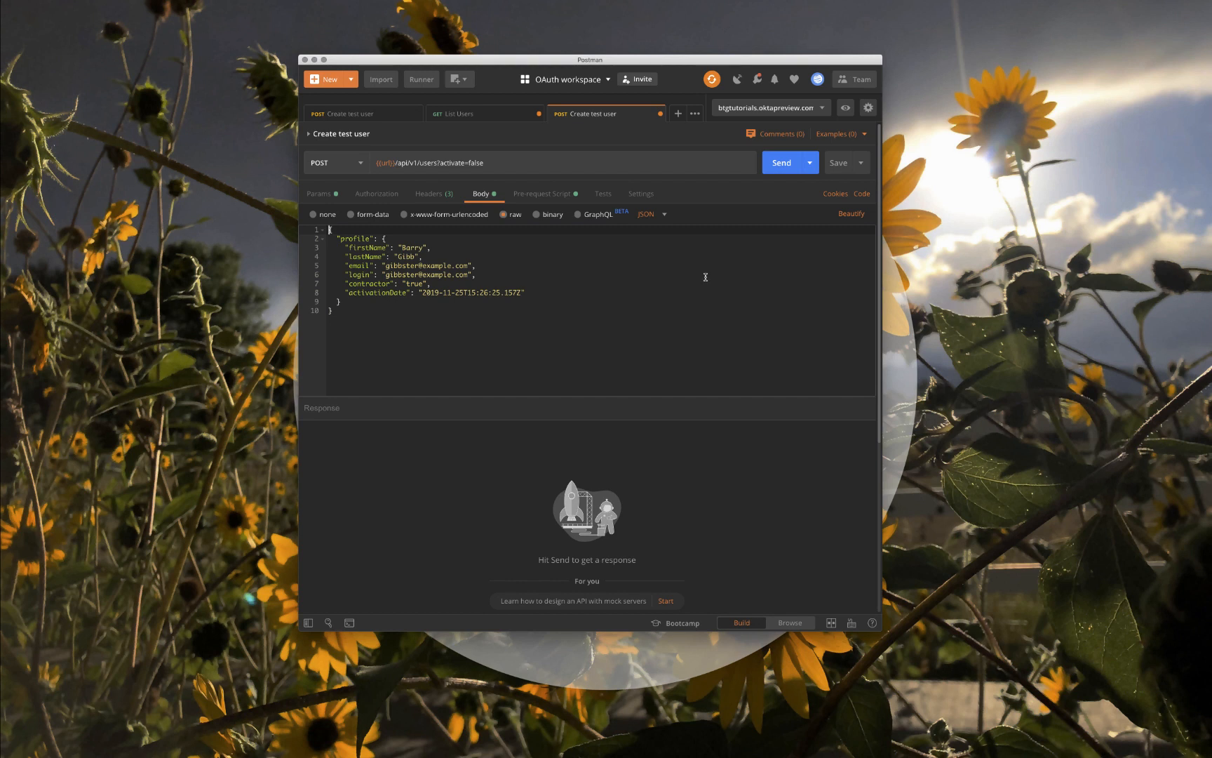
click(782, 166)
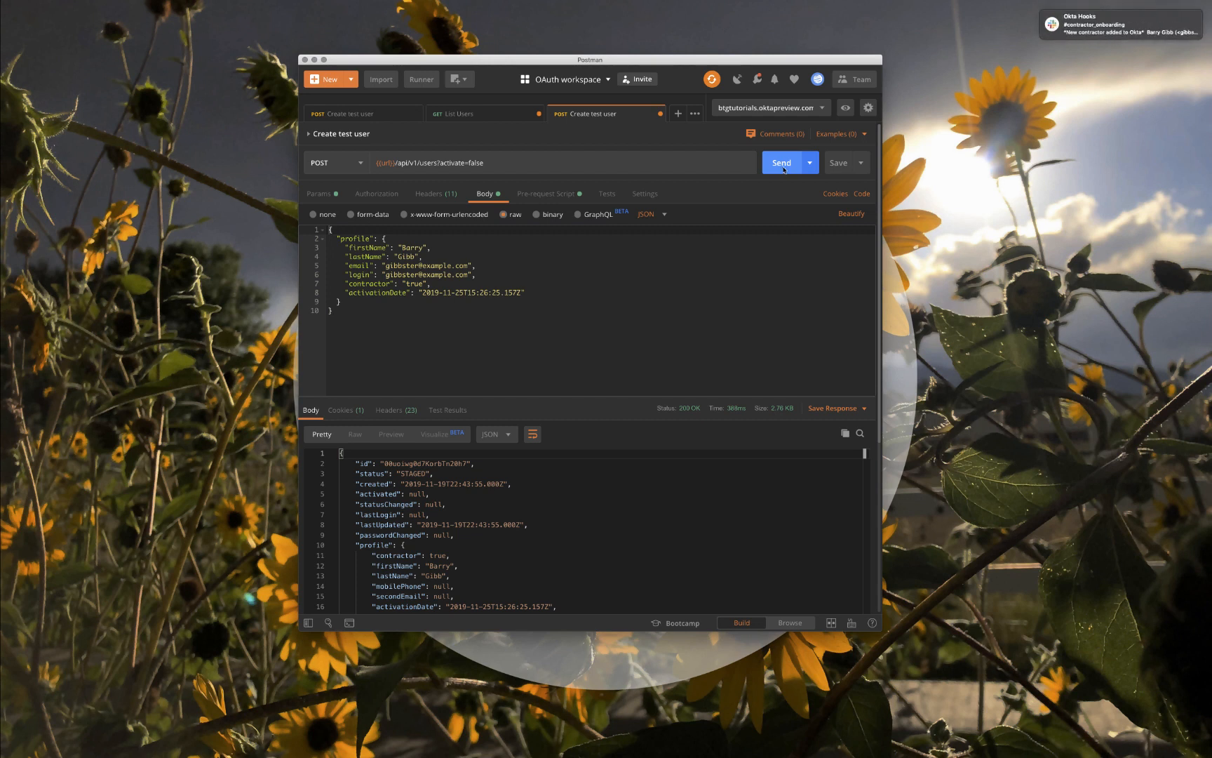
click(1101, 36)
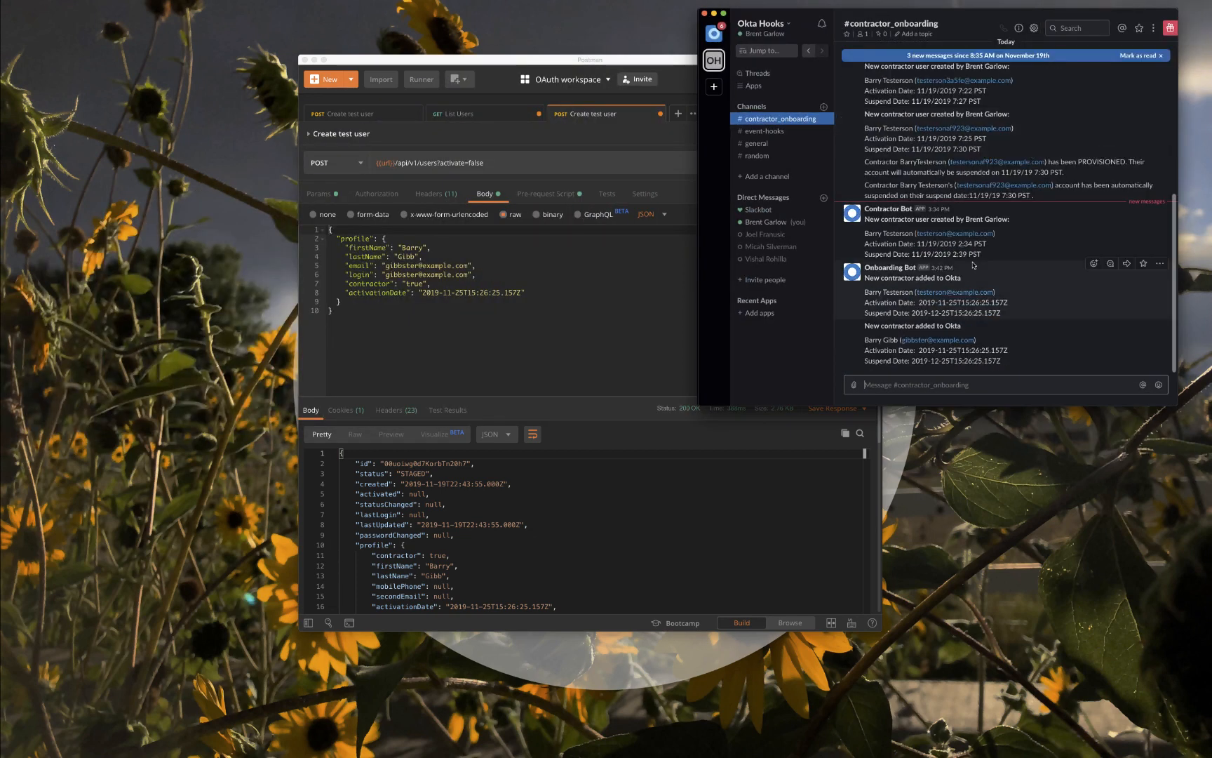